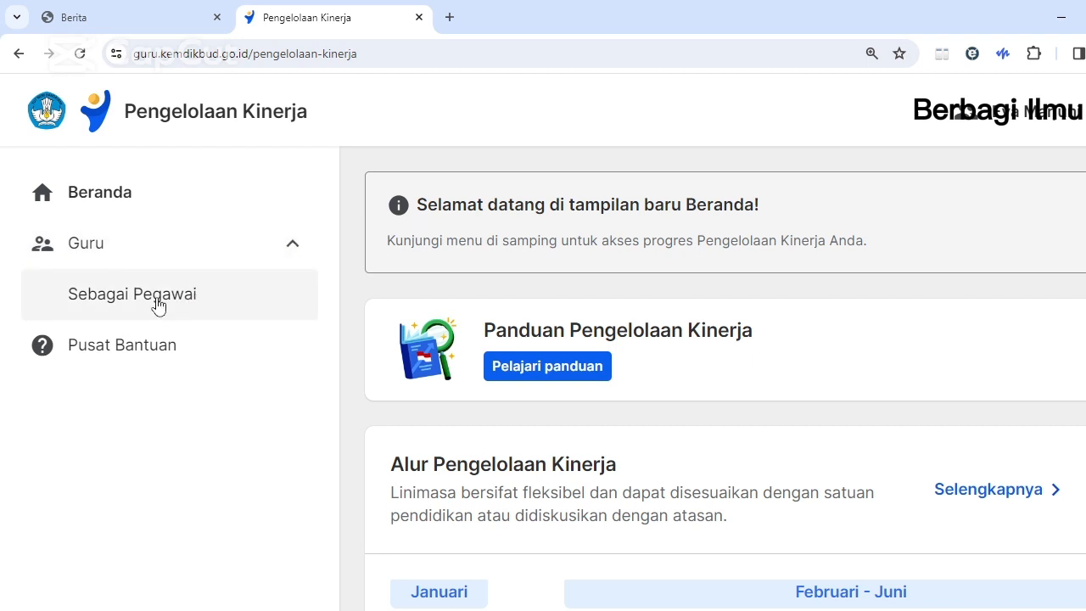
Open the observation steps for Observasi Praktik Kinerja from the teacher's Sebagai Pegawai page
{"action": "left_click", "coordinate": [156, 303]}
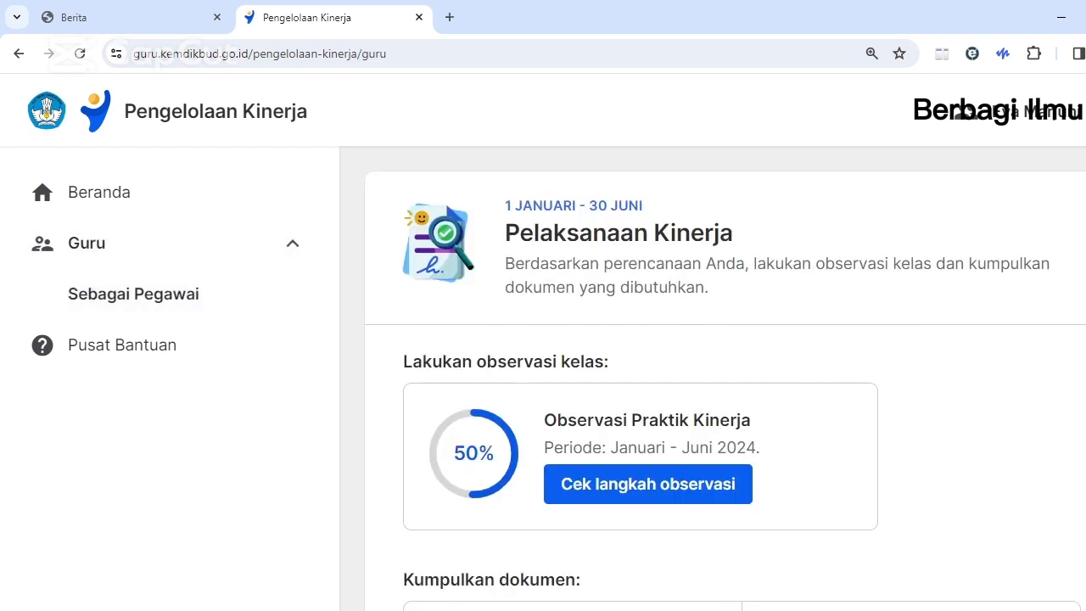
{"action": "scroll", "coordinate": [1069, 249], "scroll_direction": "down", "scroll_amount": 2}
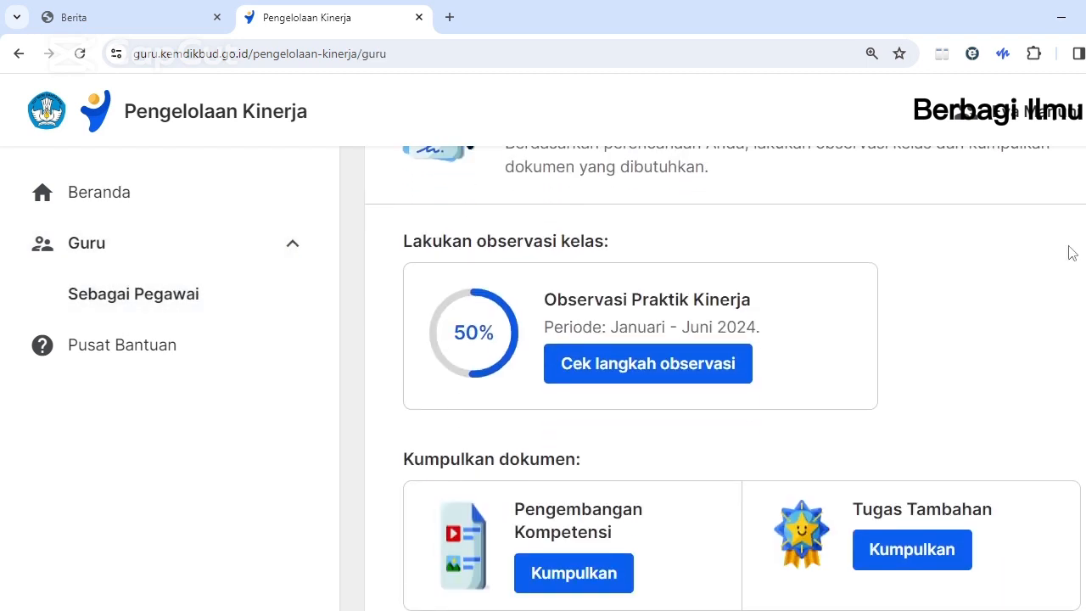
{"action": "left_click", "coordinate": [681, 377]}
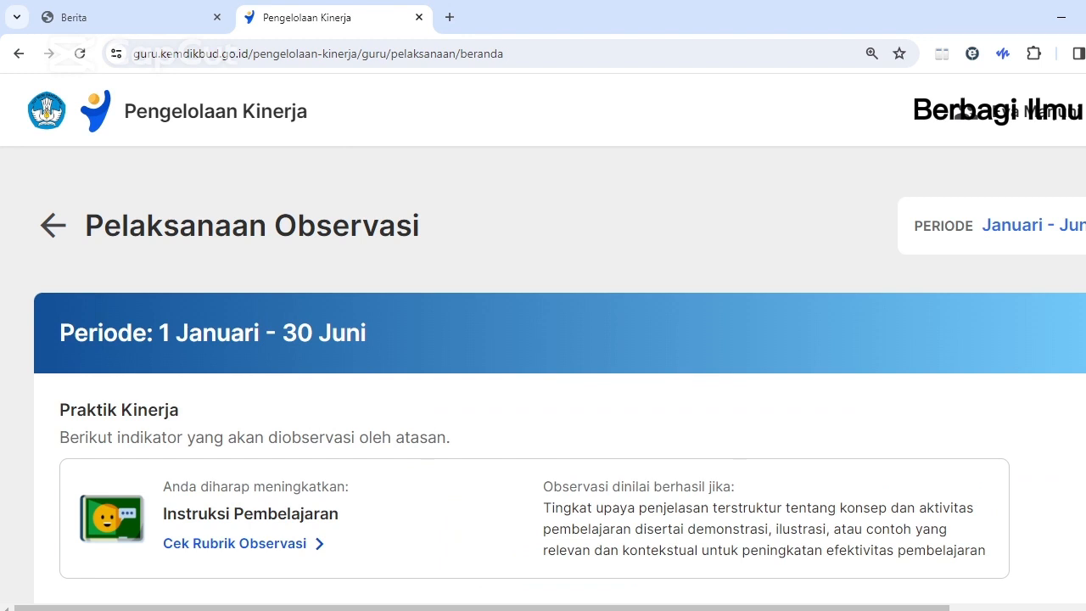
Review the class observation rubric for Instruksi Pembelajaran through all its target behaviours, and acknowledge it
{"action": "scroll", "coordinate": [562, 286], "scroll_direction": "down", "scroll_amount": 2}
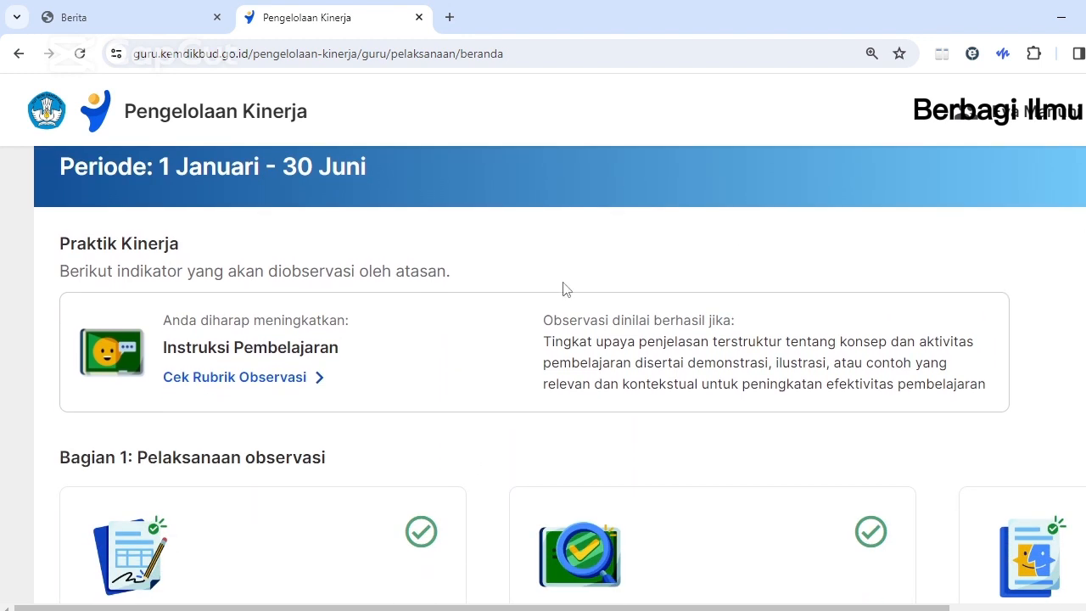
{"action": "left_click", "coordinate": [276, 378]}
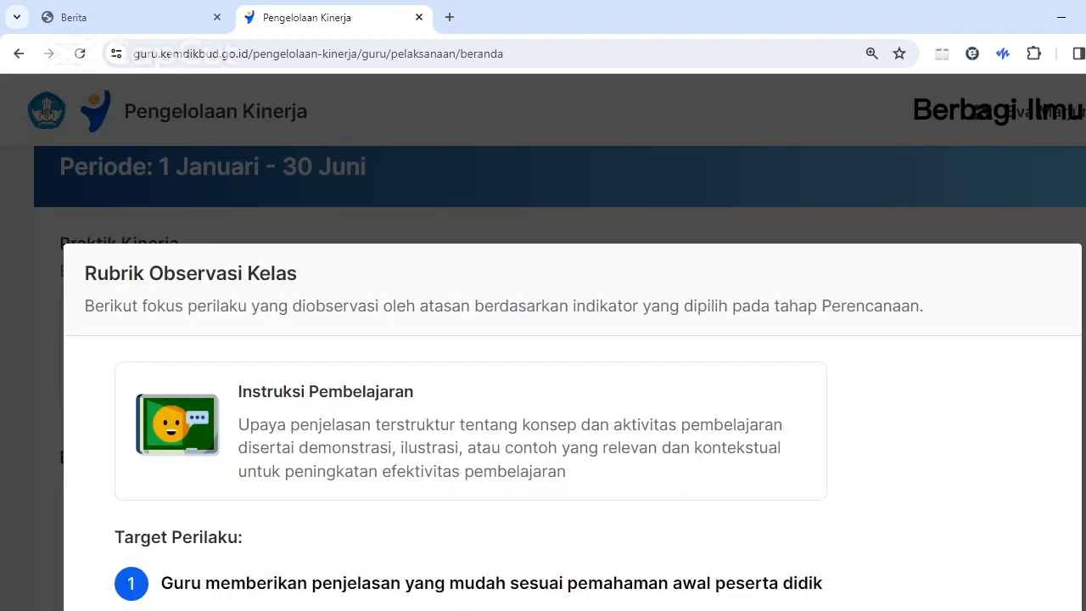
{"action": "scroll", "coordinate": [543, 382], "scroll_direction": "down", "scroll_amount": 3}
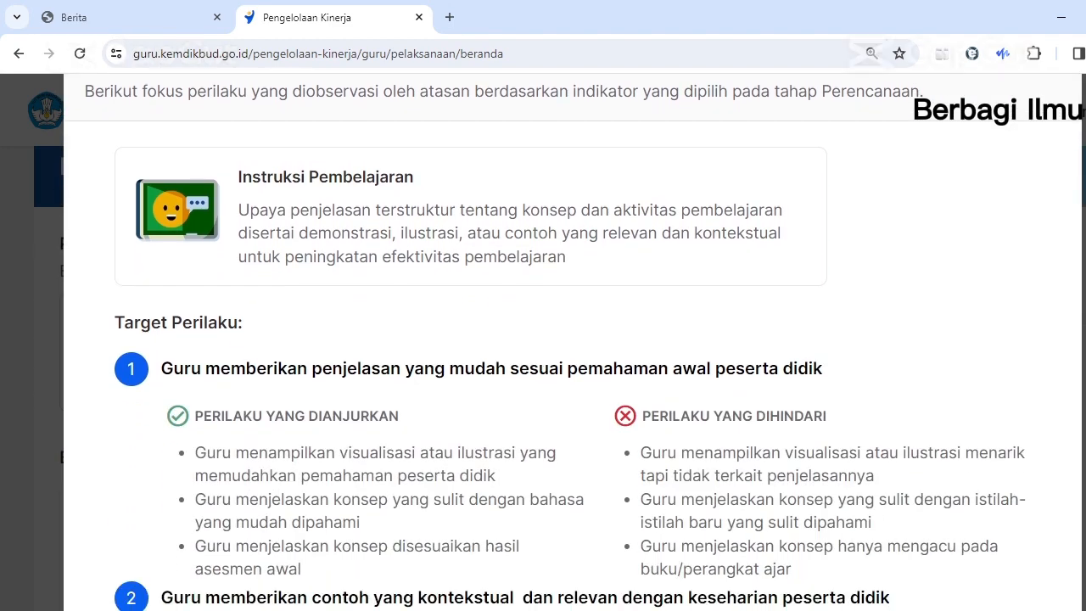
{"action": "scroll", "coordinate": [543, 340], "scroll_direction": "down", "scroll_amount": 5}
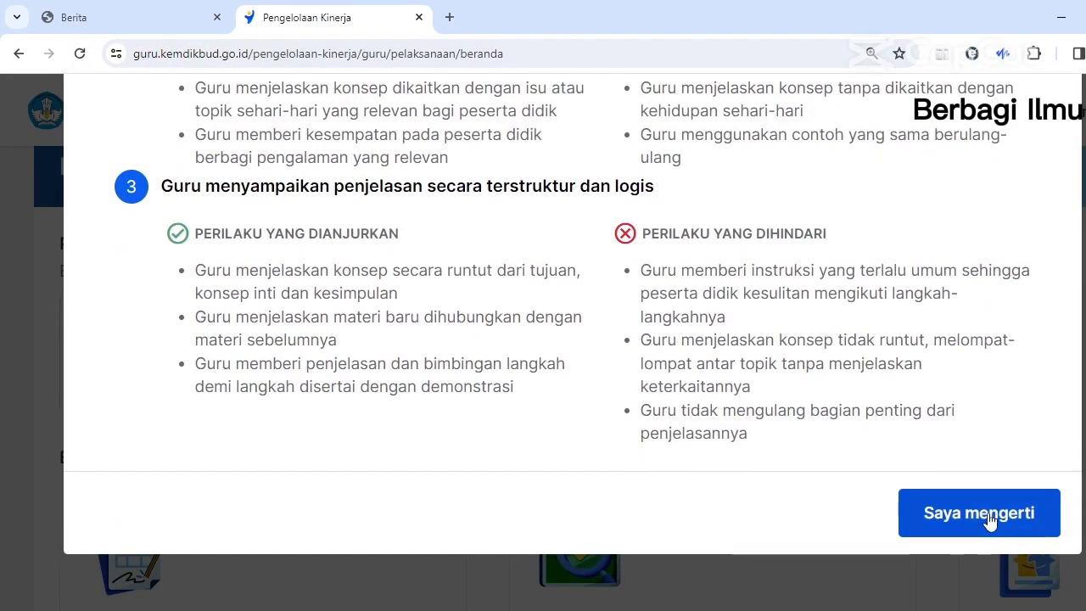
{"action": "left_click", "coordinate": [975, 519]}
Reduce the page zoom one level and open the Isi dokumen tindak lanjut form under Bagian 1: Pelaksanaan observasi
{"action": "scroll", "coordinate": [924, 359], "scroll_direction": "down", "scroll_amount": 3}
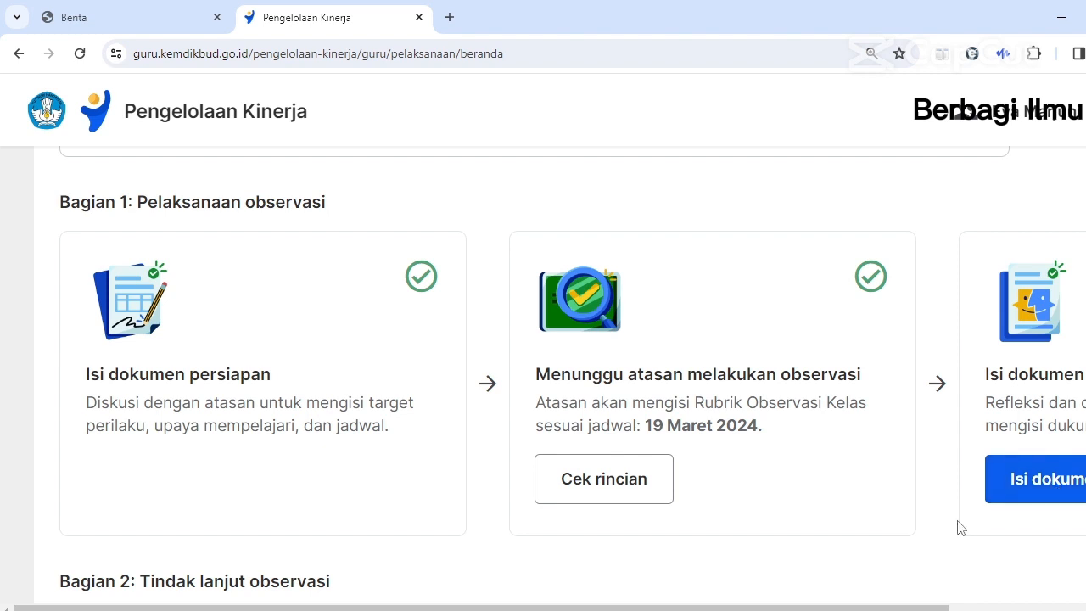
{"action": "key", "text": "ctrl+minus"}
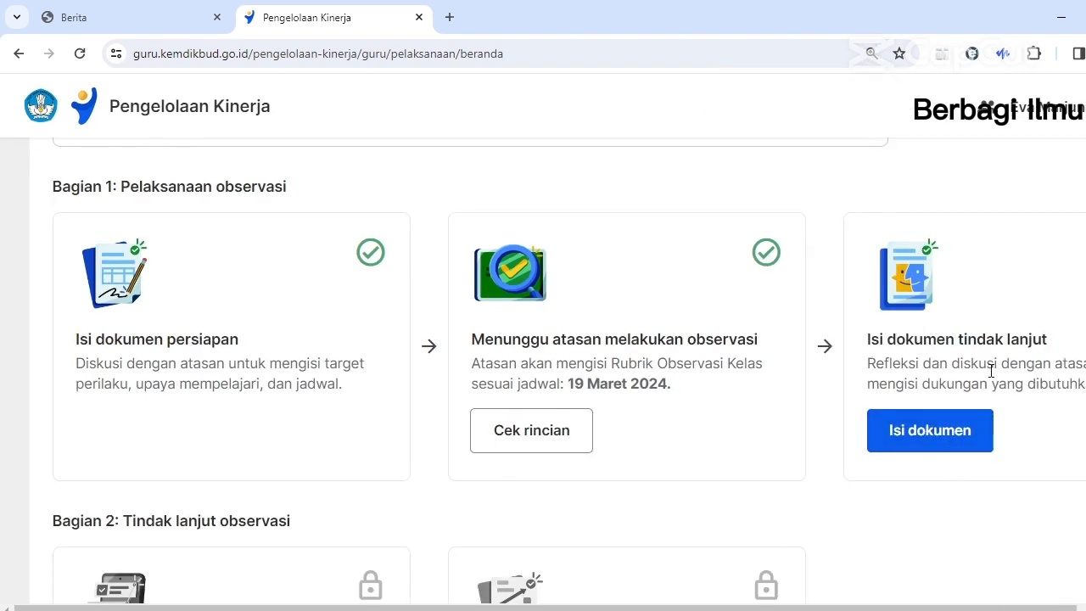
{"action": "left_click", "coordinate": [914, 443]}
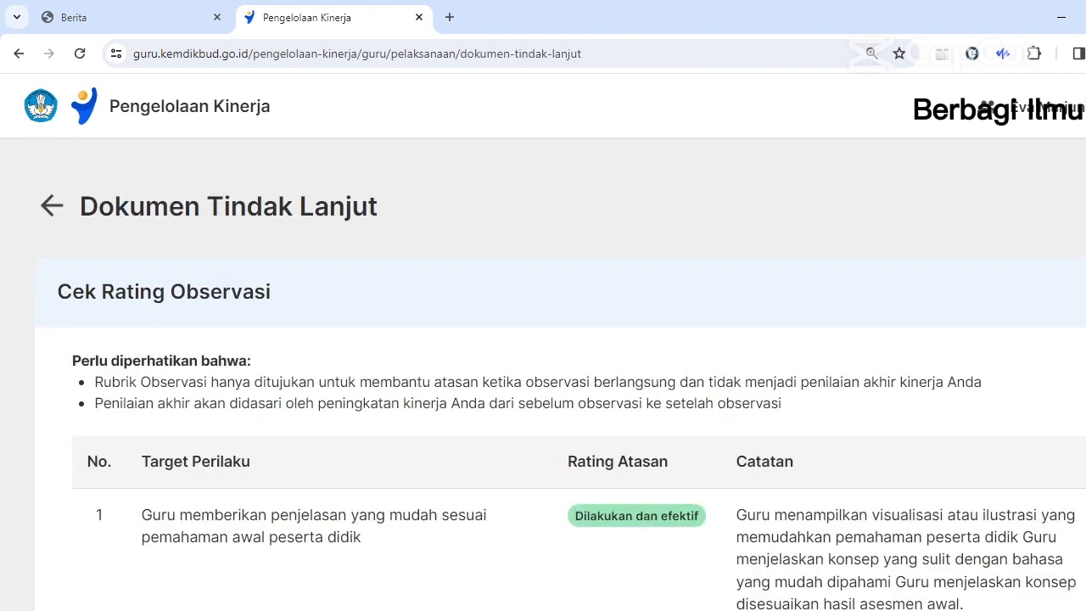
Read the notes under "Perlu diperhatikan bahwa" on how the observation rubric relates to the final assessment
{"action": "scroll", "coordinate": [561, 396], "scroll_direction": "down", "scroll_amount": 1}
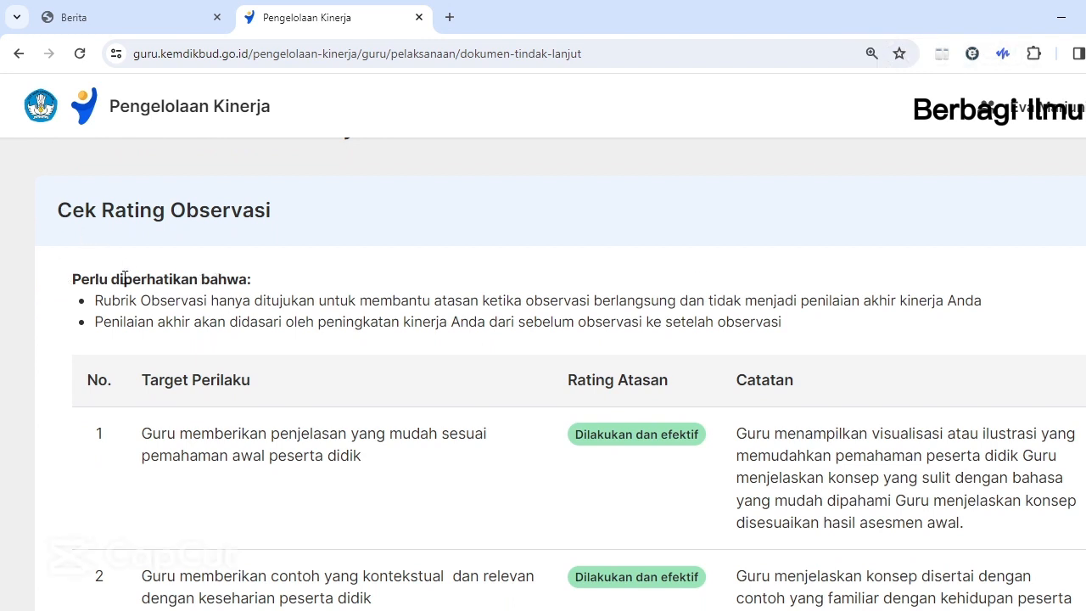
{"action": "left_click_drag", "start_coordinate": [71, 282], "coordinate": [260, 291]}
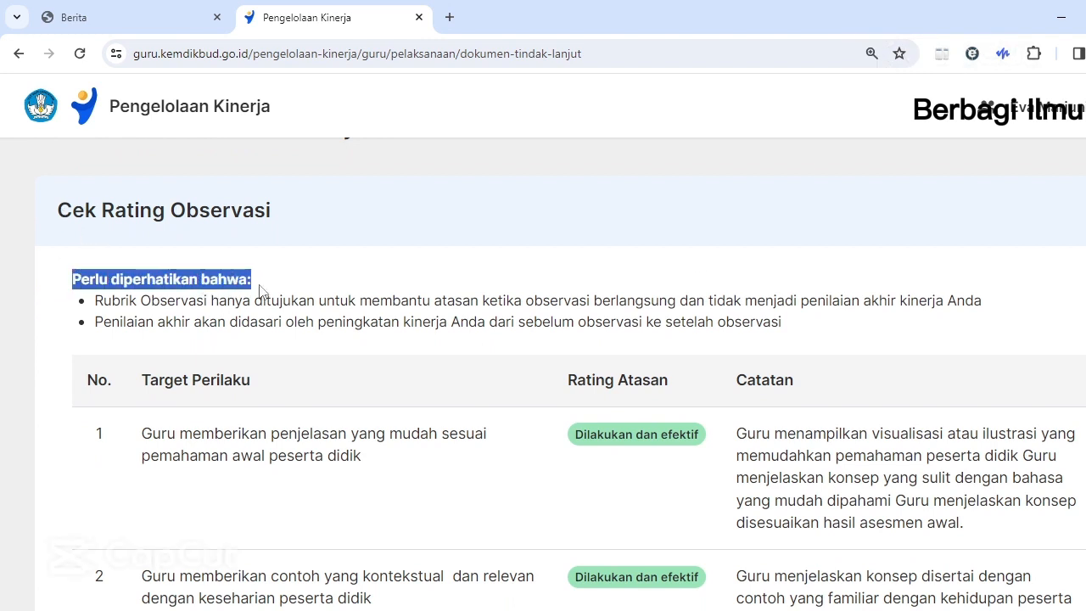
{"action": "left_click", "coordinate": [261, 291]}
{"action": "left_click_drag", "start_coordinate": [76, 280], "coordinate": [257, 289]}
{"action": "left_click_drag", "start_coordinate": [99, 327], "coordinate": [804, 333]}
{"action": "left_click", "coordinate": [805, 332]}
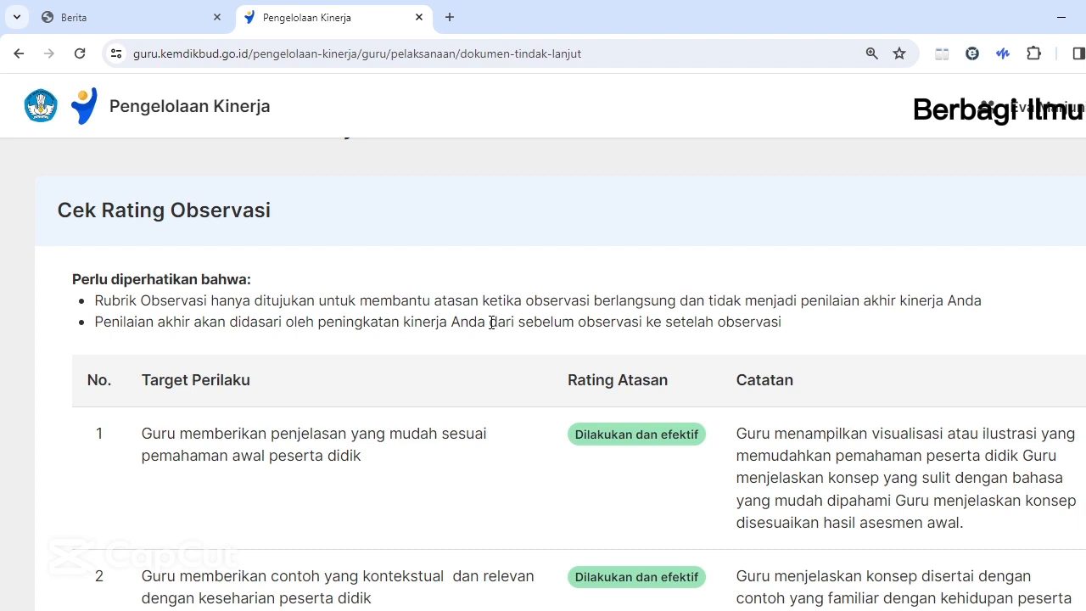
{"action": "left_click_drag", "start_coordinate": [492, 323], "coordinate": [786, 331]}
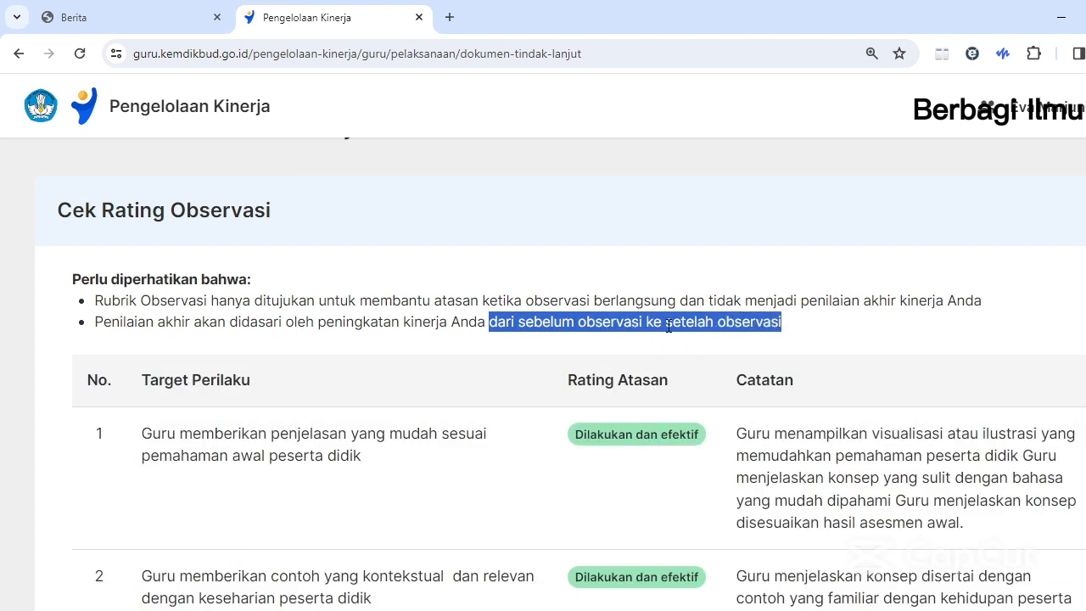
{"action": "left_click", "coordinate": [889, 373]}
Examine both target behaviours in the observation rating table together with the supervisor's notes on each
{"action": "scroll", "coordinate": [560, 373], "scroll_direction": "down", "scroll_amount": 2}
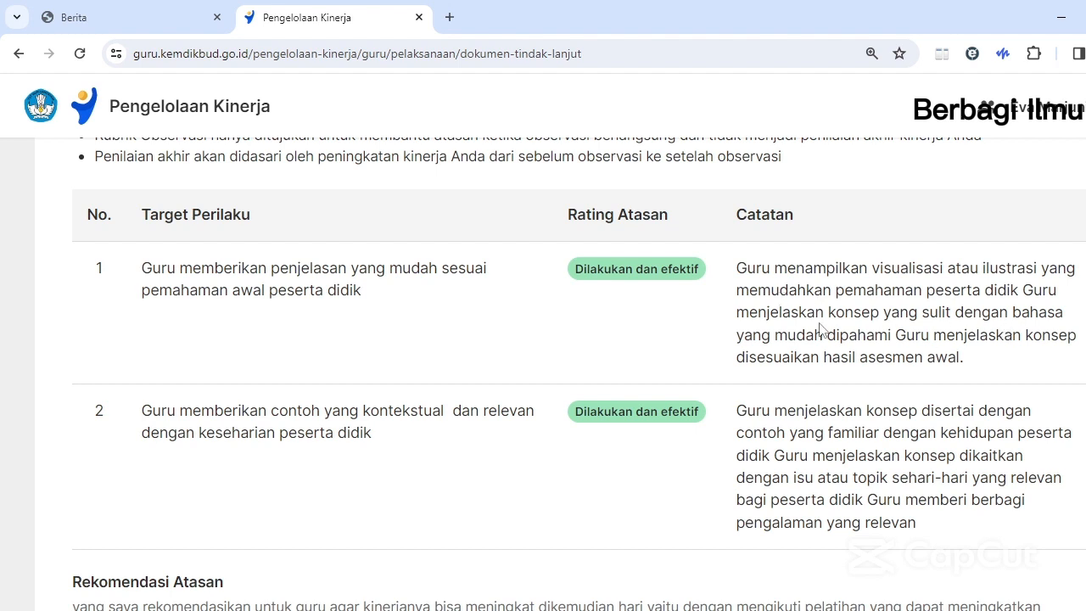
{"action": "left_click_drag", "start_coordinate": [148, 269], "coordinate": [395, 296]}
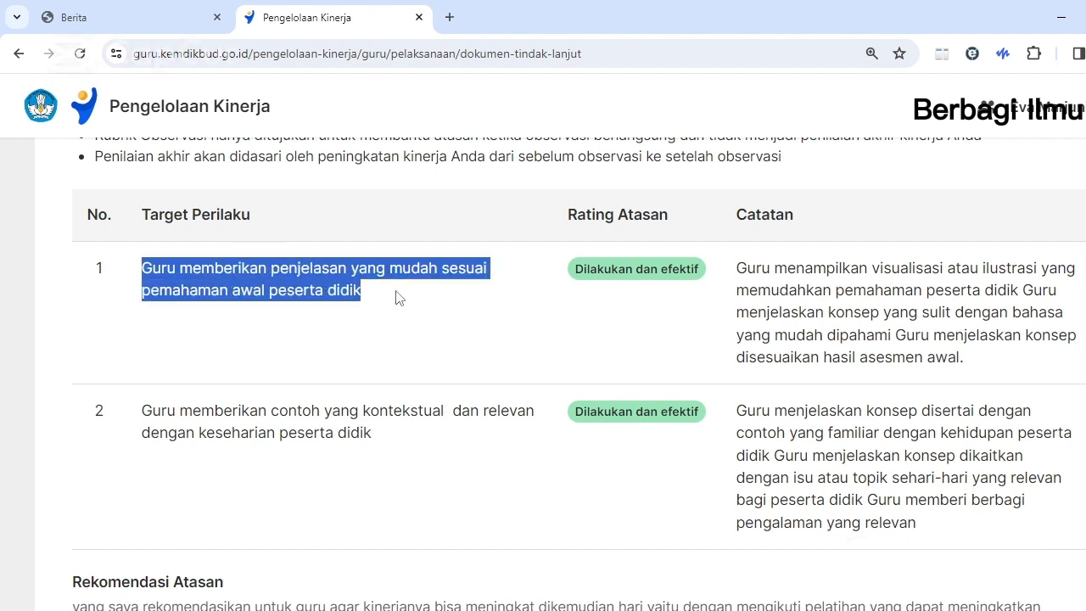
{"action": "left_click_drag", "start_coordinate": [736, 264], "coordinate": [1041, 376]}
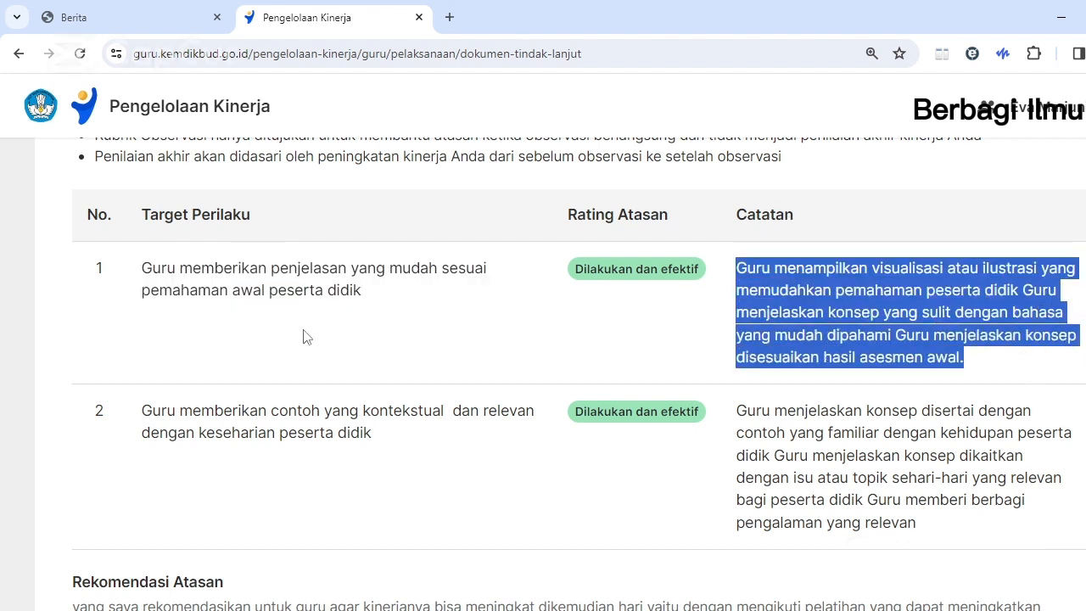
{"action": "left_click_drag", "start_coordinate": [146, 405], "coordinate": [424, 447]}
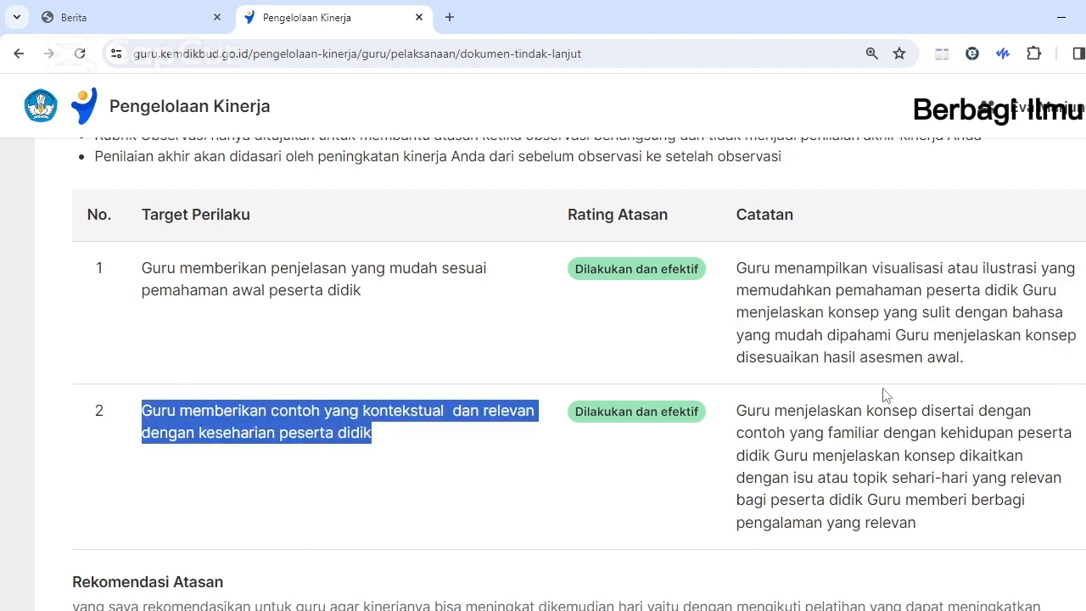
{"action": "left_click_drag", "start_coordinate": [739, 412], "coordinate": [961, 533]}
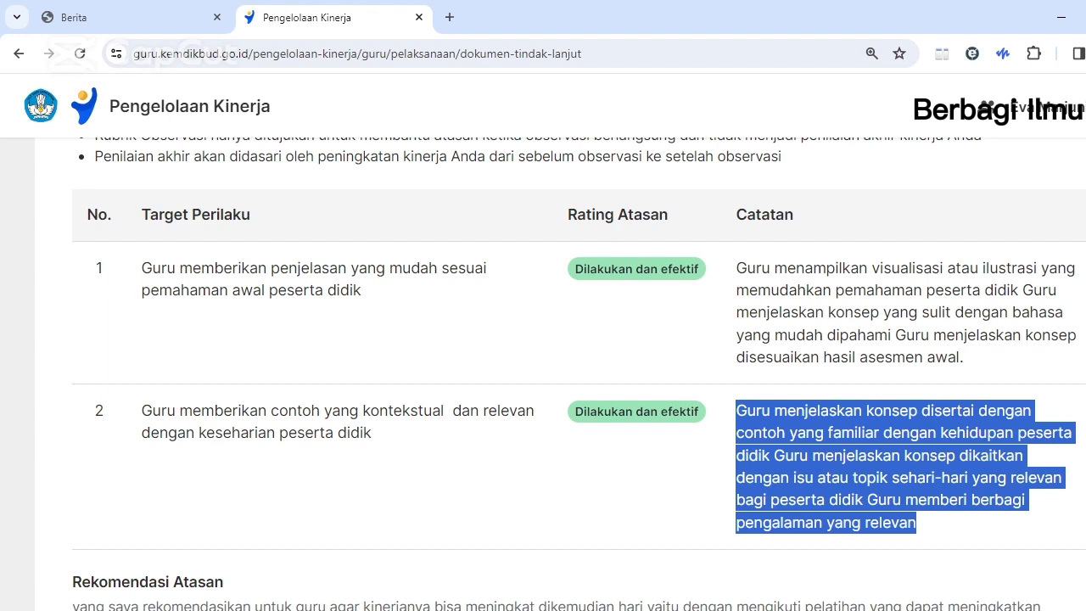
Read the Rekomendasi Atasan text below the rating table and continue to the follow-up discussion form
{"action": "scroll", "coordinate": [560, 374], "scroll_direction": "down", "scroll_amount": 2}
{"action": "left_click_drag", "start_coordinate": [75, 409], "coordinate": [231, 424]}
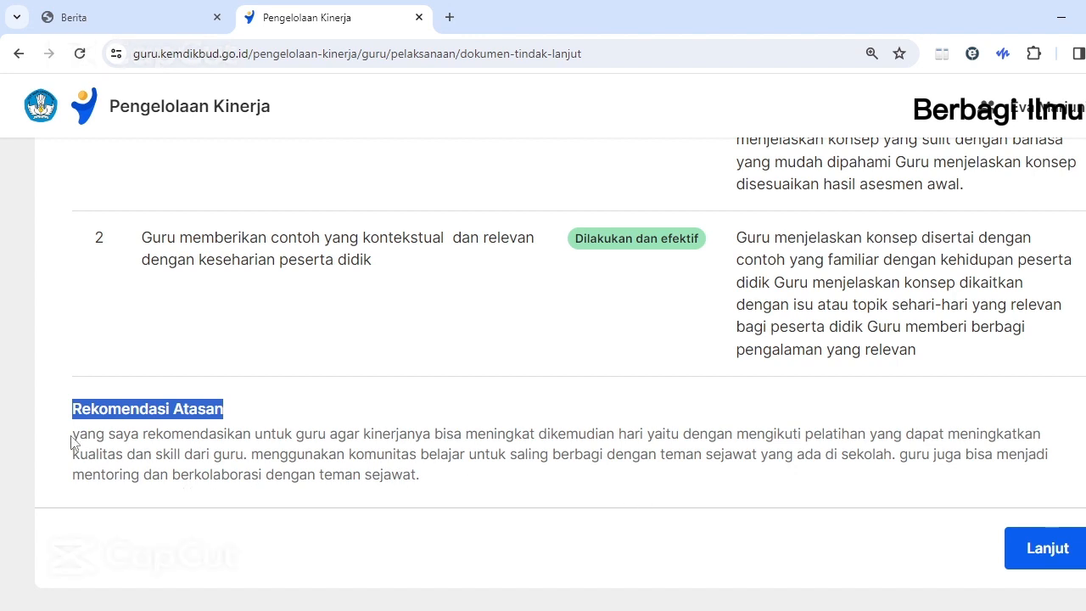
{"action": "left_click_drag", "start_coordinate": [73, 434], "coordinate": [449, 514]}
{"action": "left_click", "coordinate": [817, 482]}
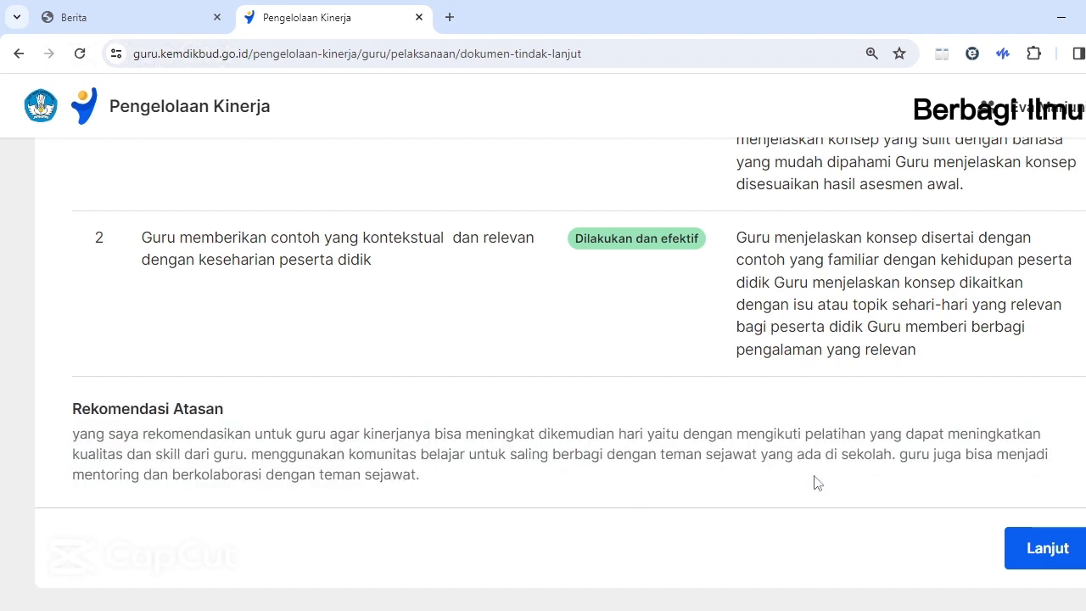
{"action": "left_click", "coordinate": [1045, 563]}
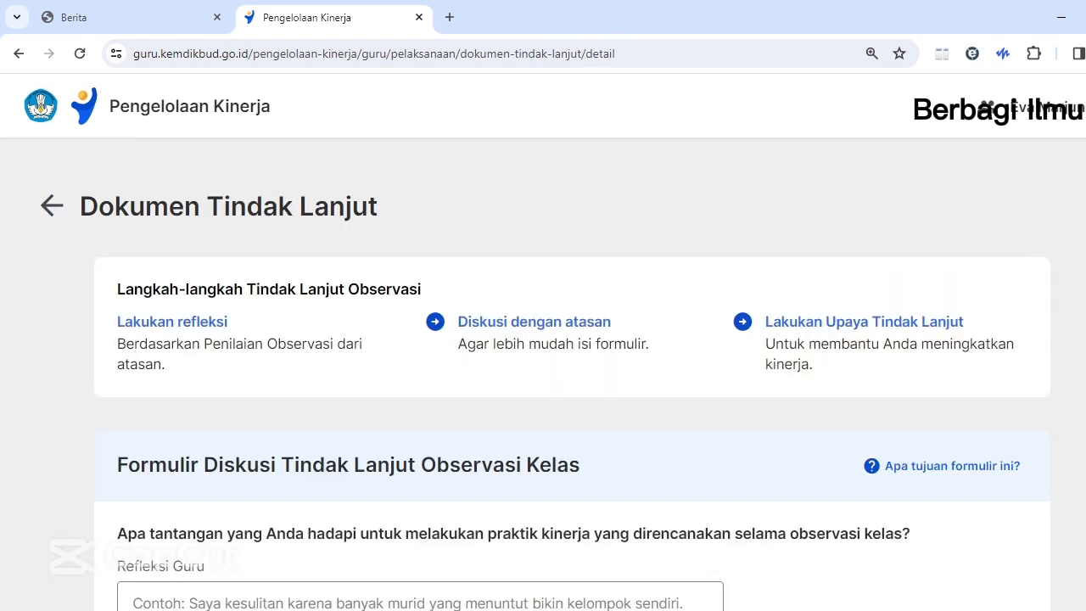
Read the purpose of the Formulir Diskusi Tindak Lanjut Observasi Kelas and its recommendation, and acknowledge the explanation
{"action": "scroll", "coordinate": [1005, 213], "scroll_direction": "down", "scroll_amount": 3}
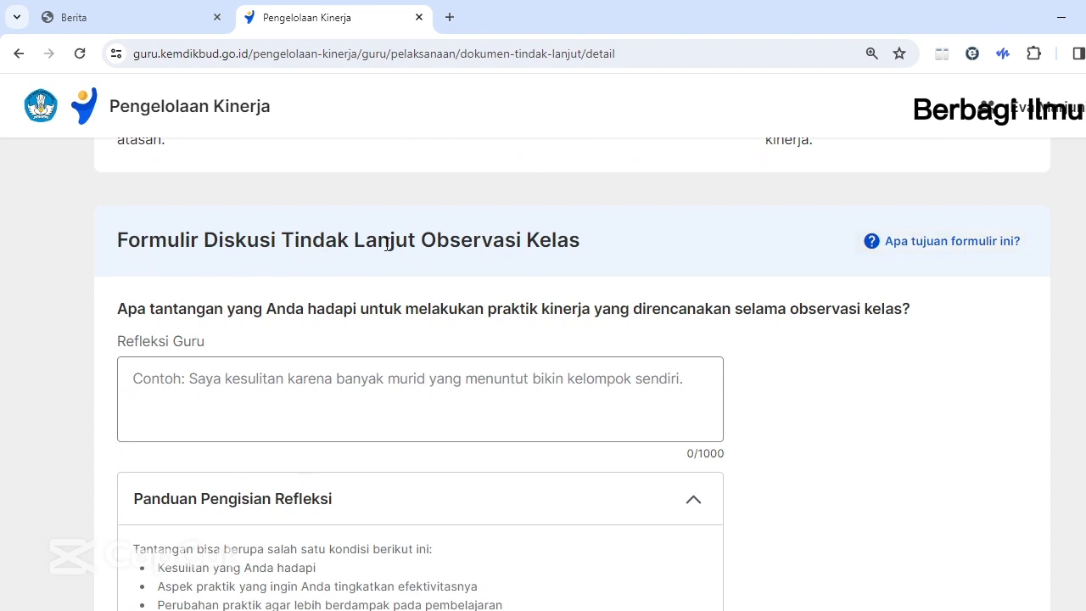
{"action": "left_click", "coordinate": [930, 245]}
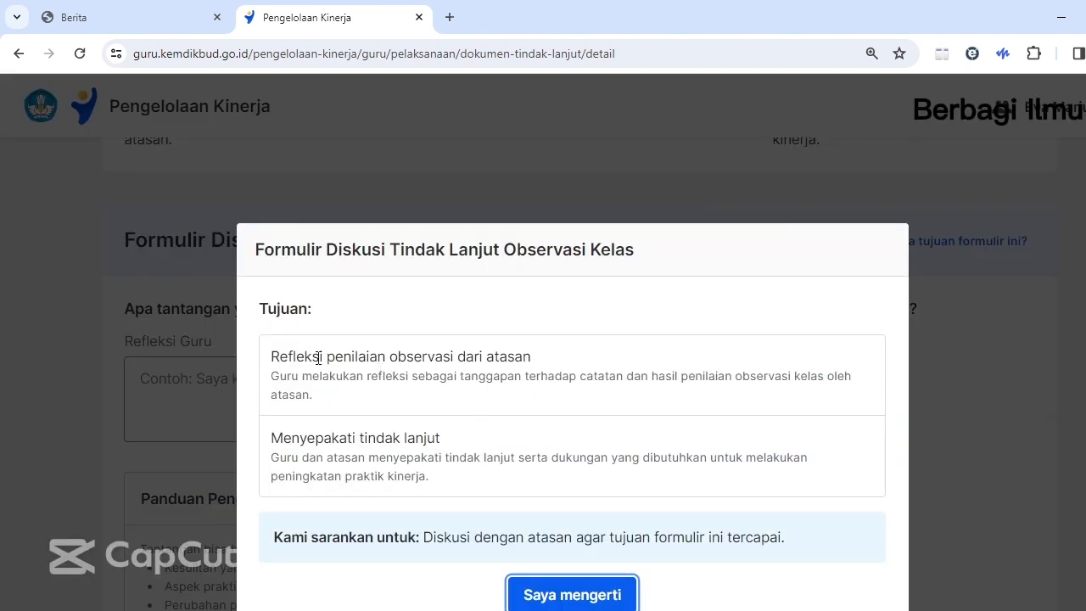
{"action": "scroll", "coordinate": [573, 390], "scroll_direction": "down", "scroll_amount": 1}
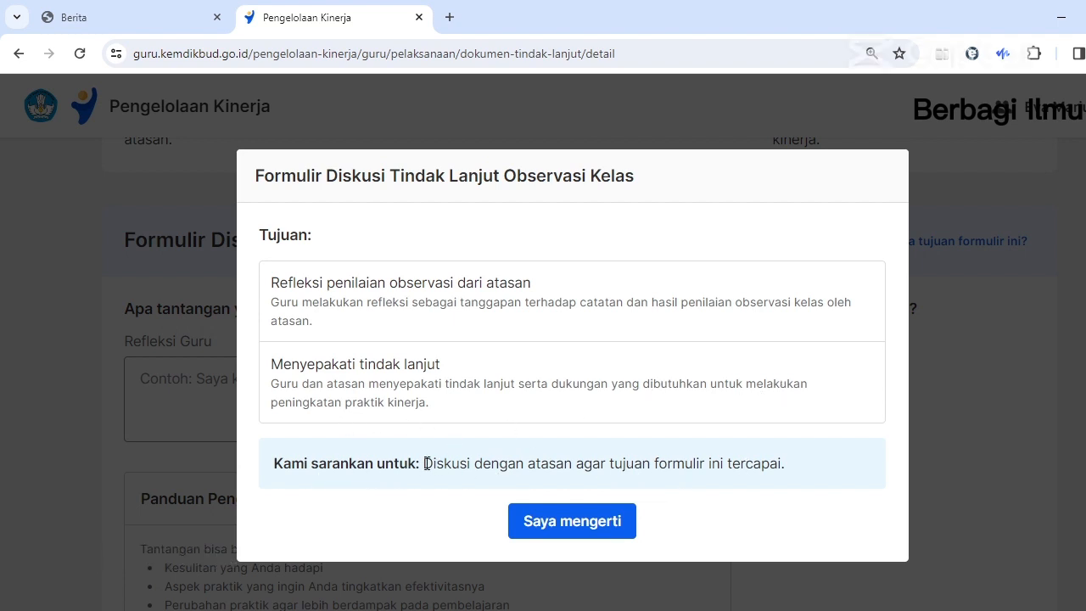
{"action": "left_click_drag", "start_coordinate": [425, 463], "coordinate": [789, 468]}
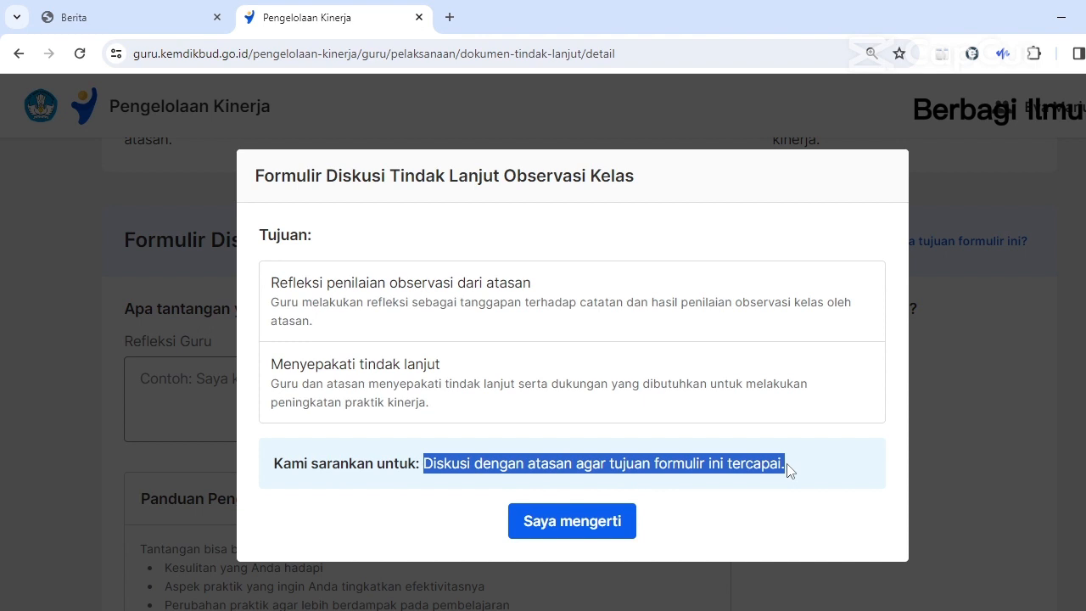
{"action": "left_click", "coordinate": [568, 529]}
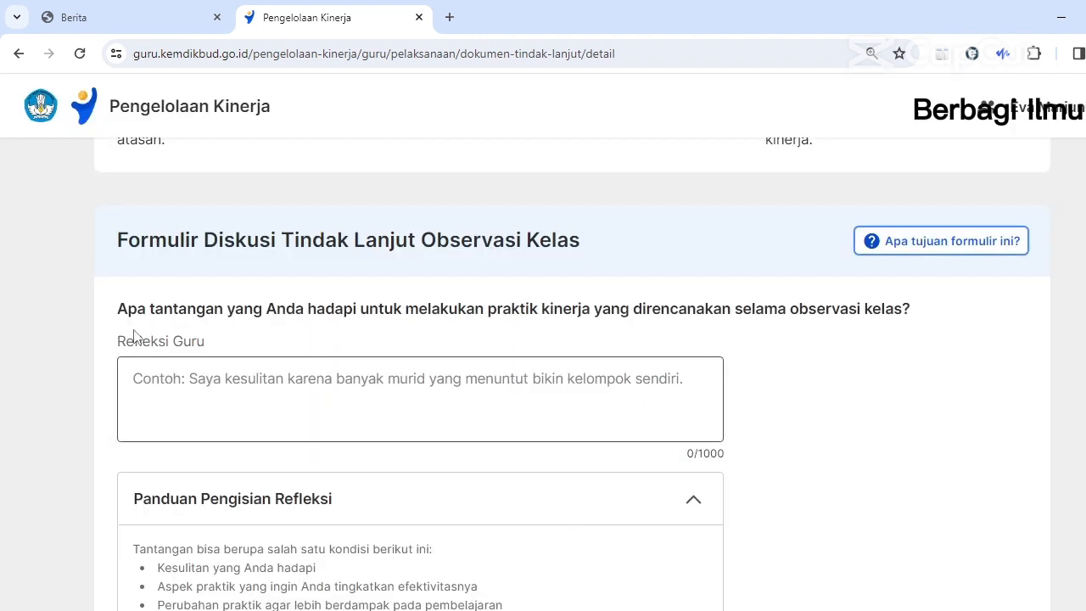
Paste the prepared reflection about students not yet performing their group roles optimally into the Refleksi Guru answer on observation challenges
{"action": "left_click_drag", "start_coordinate": [119, 309], "coordinate": [921, 318]}
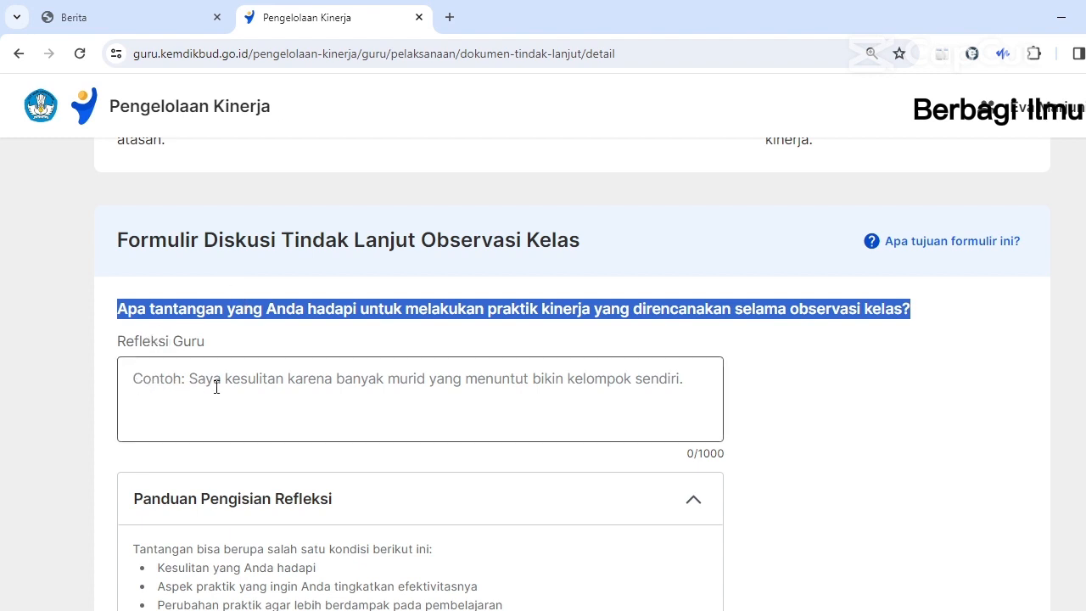
{"action": "left_click", "coordinate": [431, 395]}
{"action": "key", "text": "ctrl+v"}
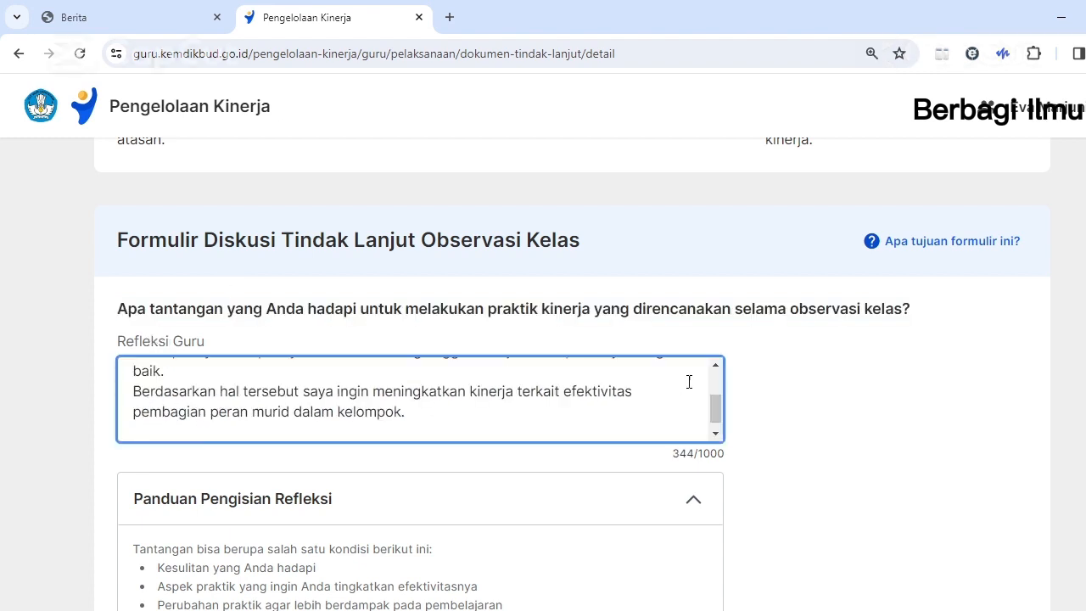
Remove the line break before "Berdasarkan hal tersebut" in the Refleksi Guru answer and reread the text from its beginning
{"action": "left_click", "coordinate": [135, 389]}
{"action": "key", "text": "BackSpace"}
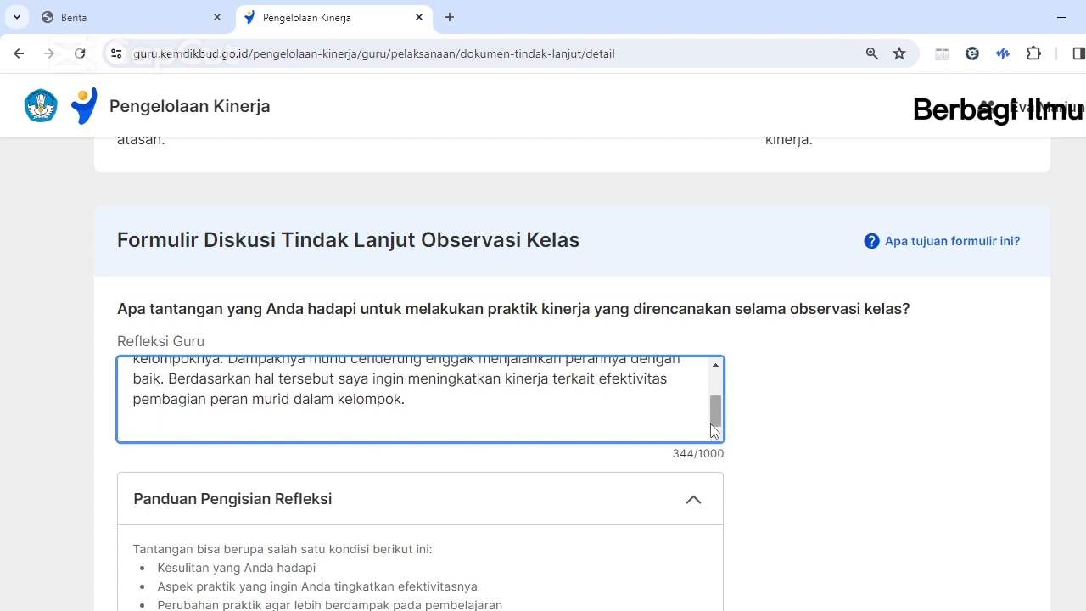
{"action": "left_click_drag", "start_coordinate": [712, 424], "coordinate": [716, 391]}
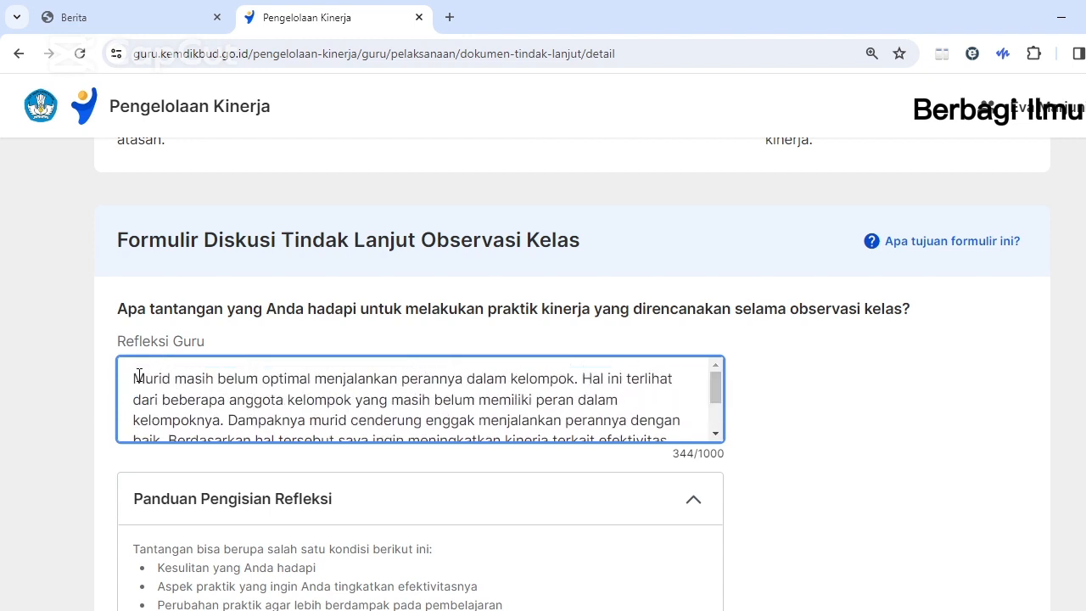
{"action": "left_click_drag", "start_coordinate": [141, 377], "coordinate": [704, 359]}
{"action": "left_click", "coordinate": [764, 377]}
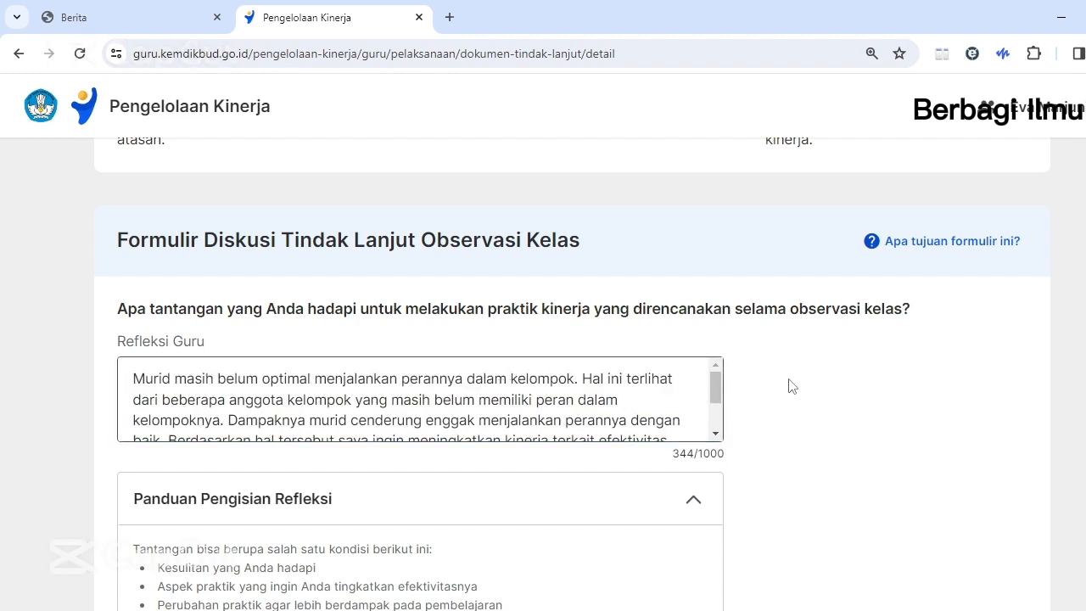
Review the Panduan Pengisian Refleksi guidance on possible challenge conditions and the aspects that must be explained
{"action": "scroll", "coordinate": [572, 374], "scroll_direction": "down", "scroll_amount": 3}
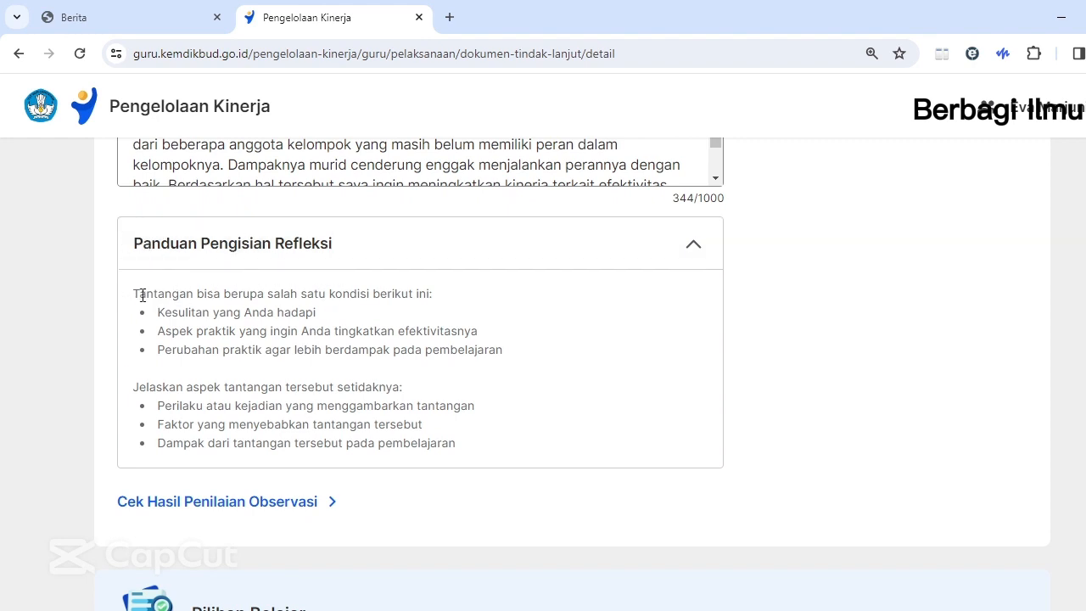
{"action": "left_click_drag", "start_coordinate": [134, 292], "coordinate": [465, 305]}
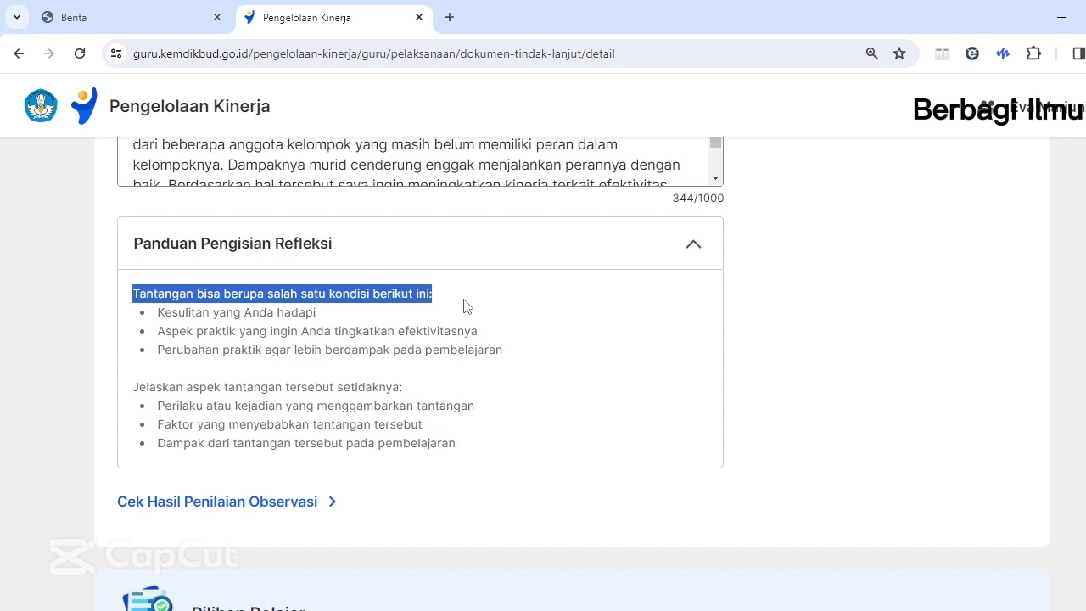
{"action": "left_click_drag", "start_coordinate": [135, 386], "coordinate": [426, 395]}
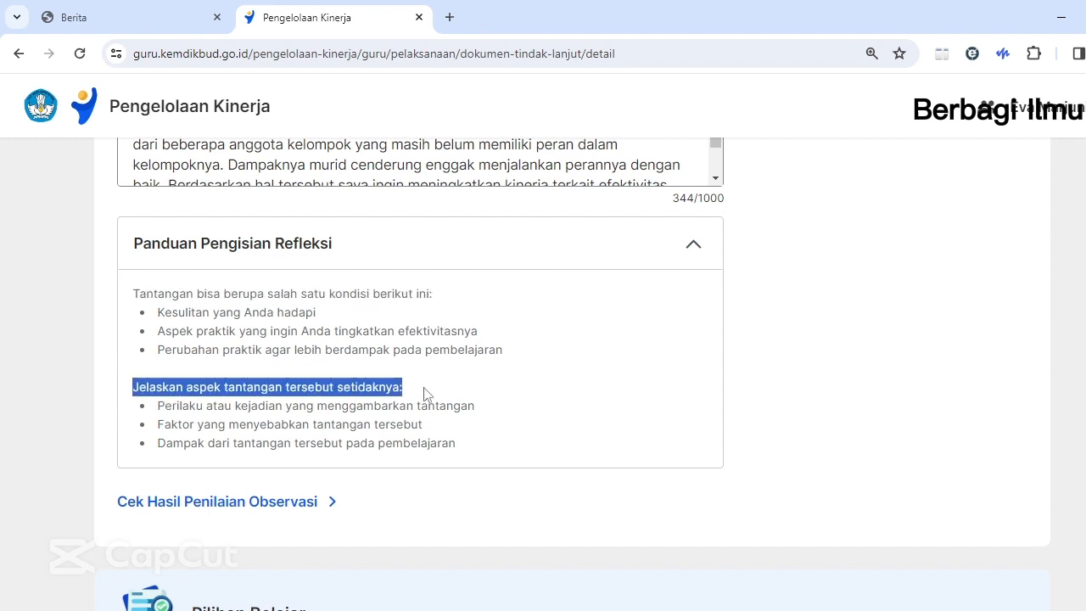
Check the observation rating results, including the supervisor's notes and Rekomendasi Atasan, and return to the follow-up form
{"action": "left_click", "coordinate": [1011, 278]}
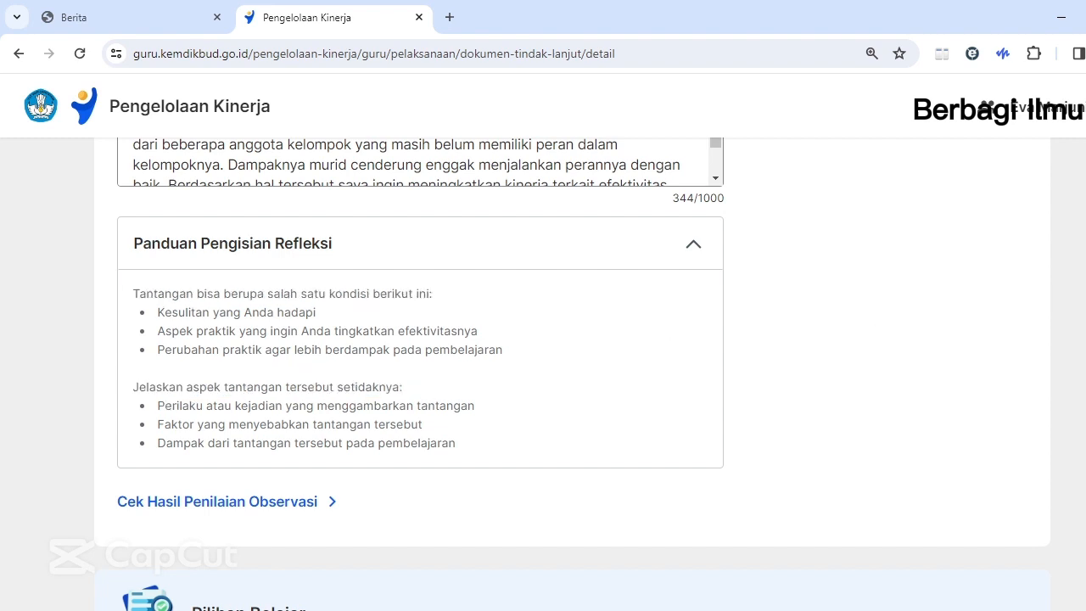
{"action": "scroll", "coordinate": [331, 340], "scroll_direction": "down", "scroll_amount": 2}
{"action": "left_click", "coordinate": [266, 341]}
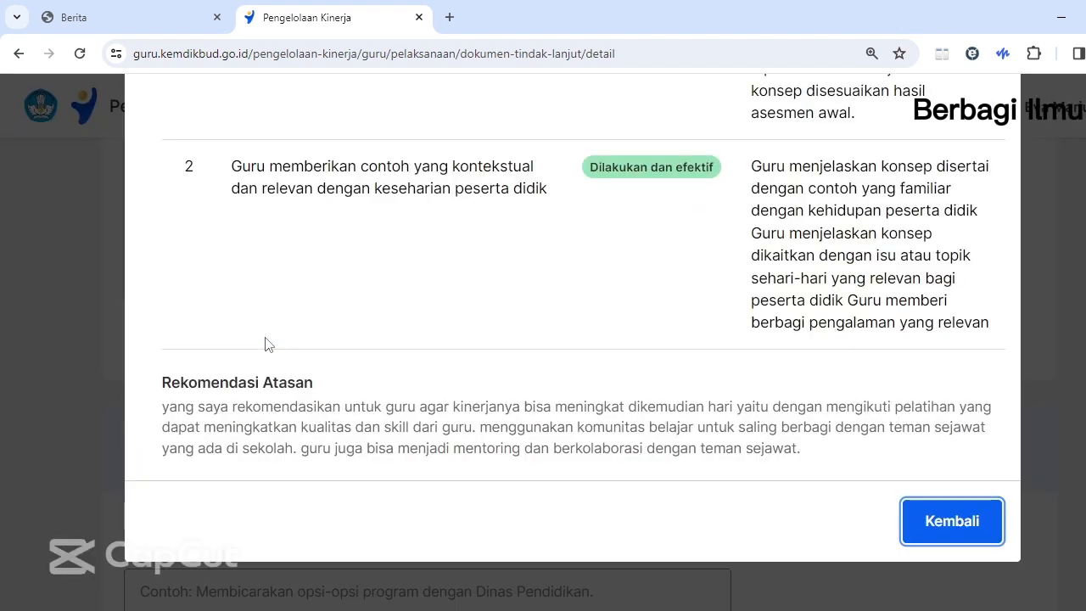
{"action": "scroll", "coordinate": [573, 339], "scroll_direction": "up", "scroll_amount": 5}
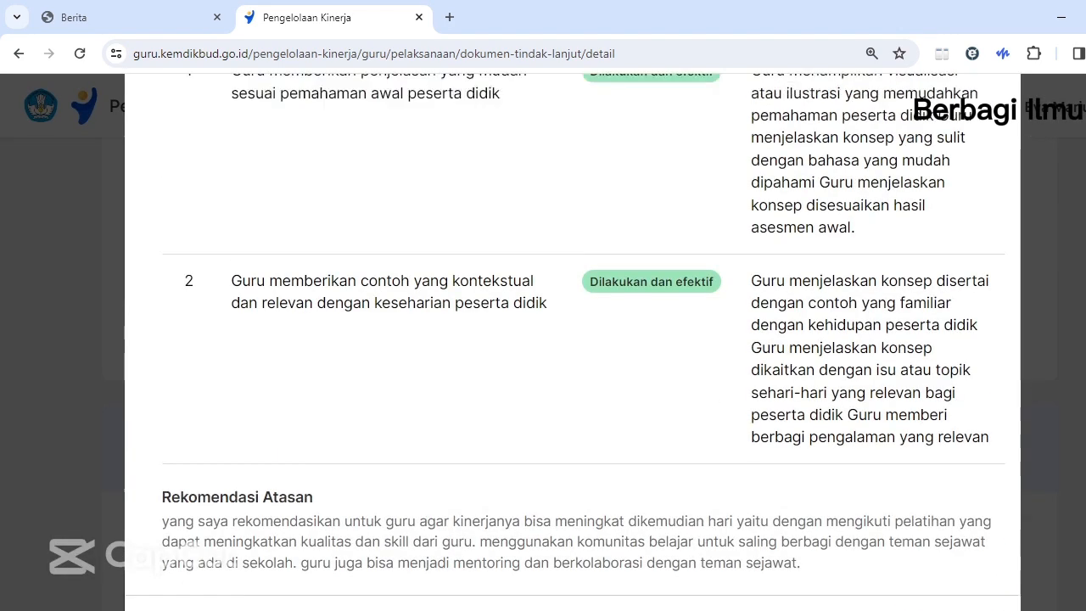
{"action": "scroll", "coordinate": [573, 339], "scroll_direction": "down", "scroll_amount": 5}
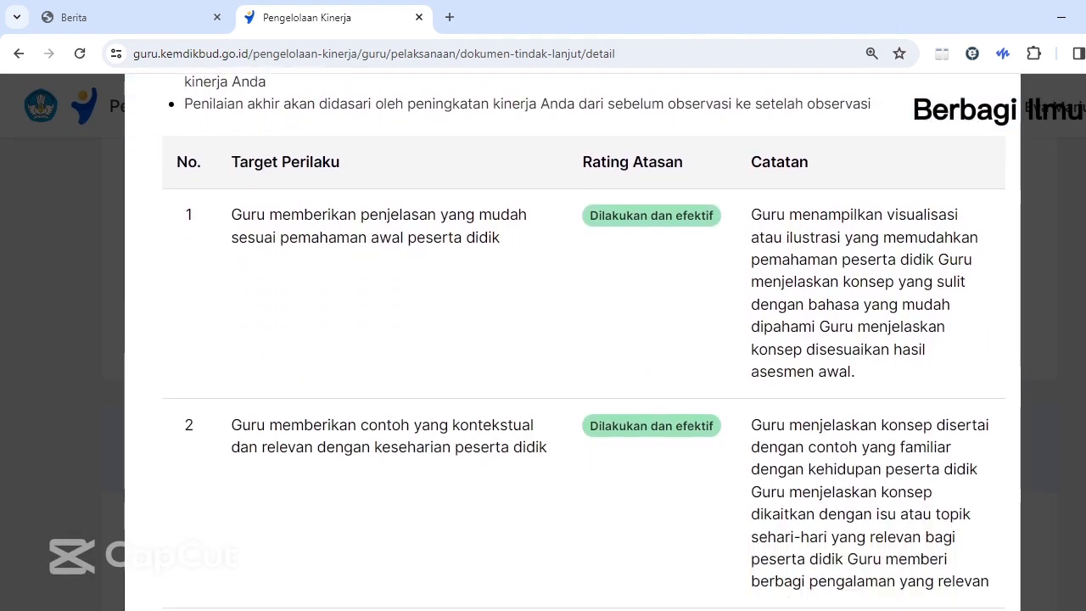
{"action": "left_click", "coordinate": [963, 527]}
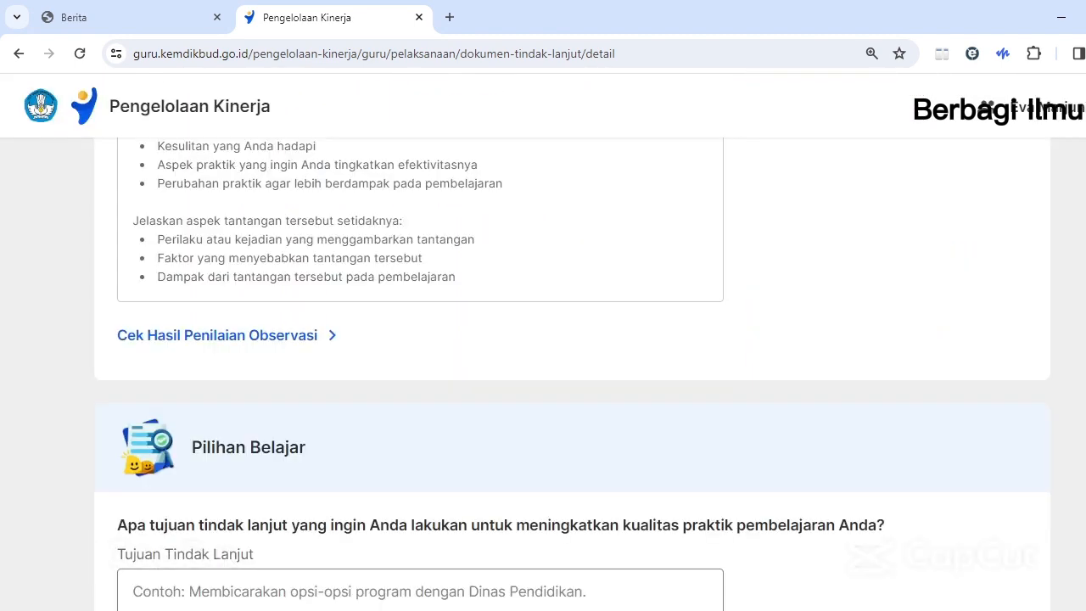
Fill in Tujuan Tindak Lanjut with the goal of developing educator competence that benefits teaching and education at the school, and reread the answer
{"action": "scroll", "coordinate": [573, 373], "scroll_direction": "down", "scroll_amount": 4}
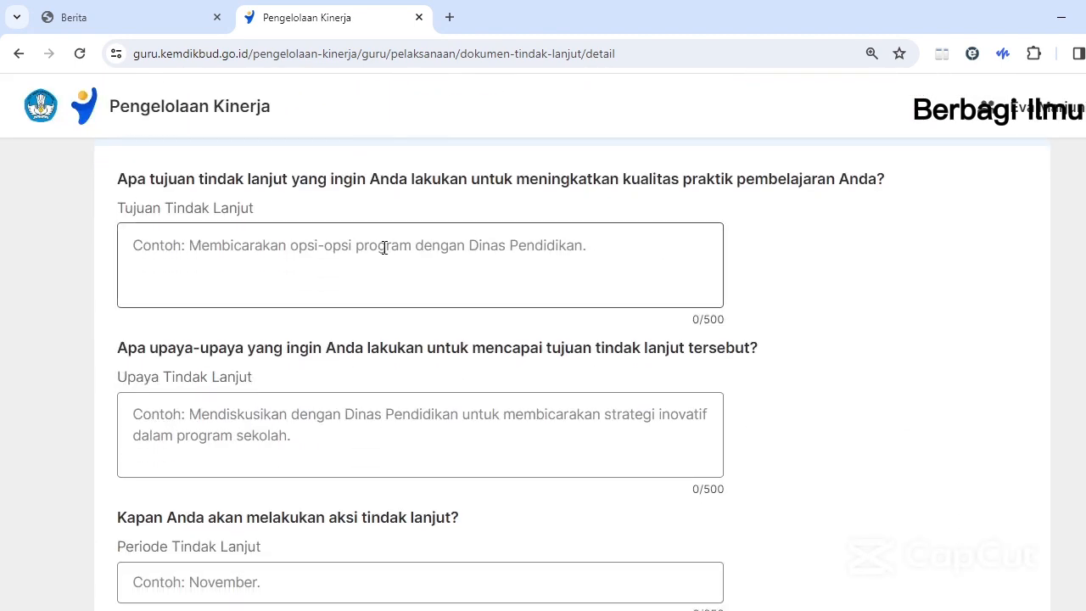
{"action": "left_click", "coordinate": [209, 258]}
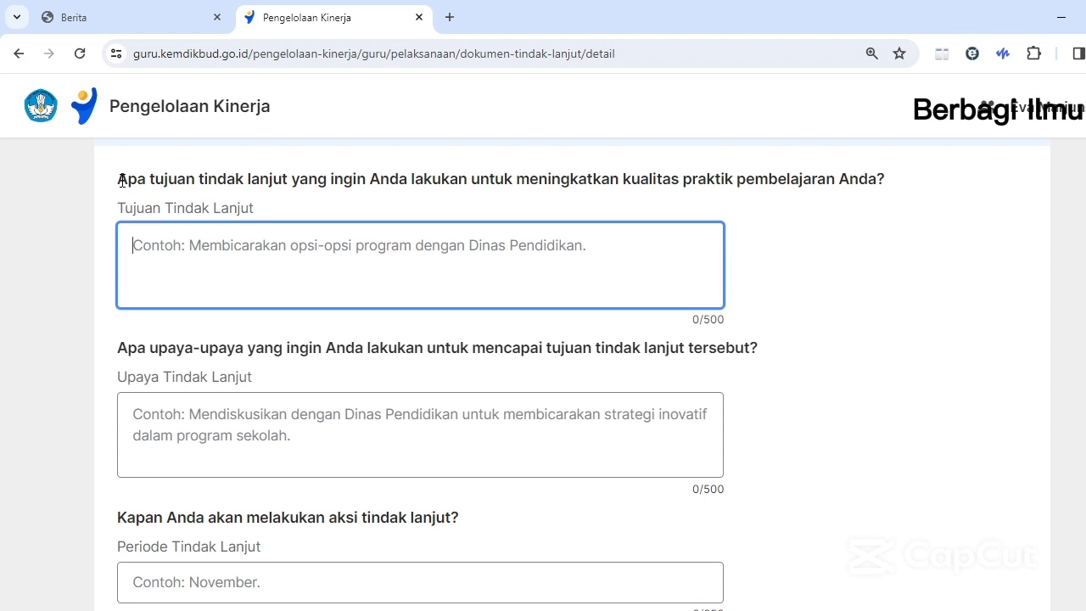
{"action": "left_click_drag", "start_coordinate": [120, 178], "coordinate": [889, 187]}
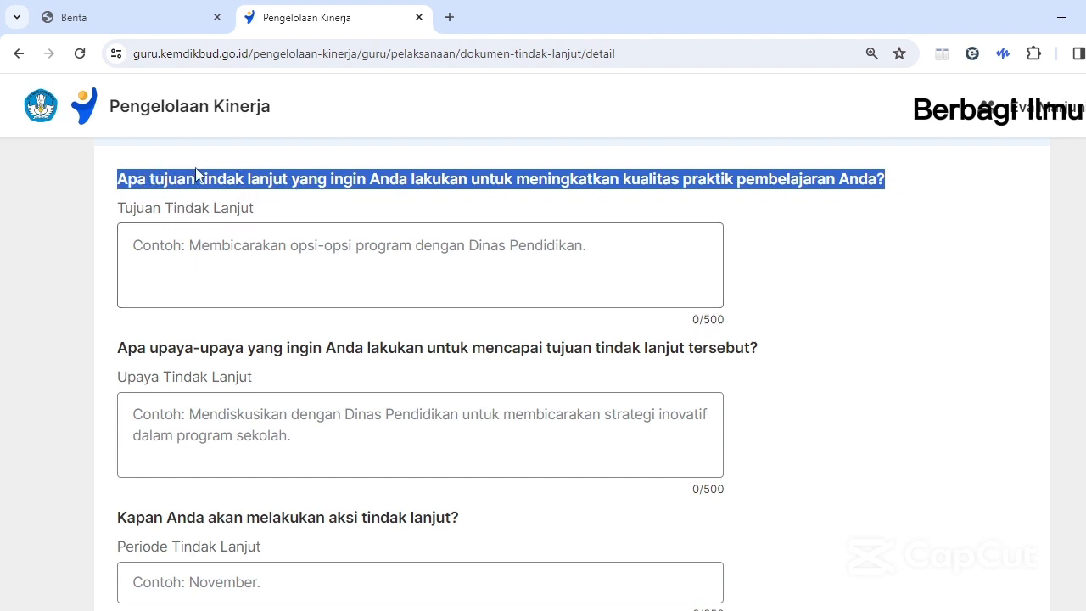
{"action": "left_click", "coordinate": [161, 255]}
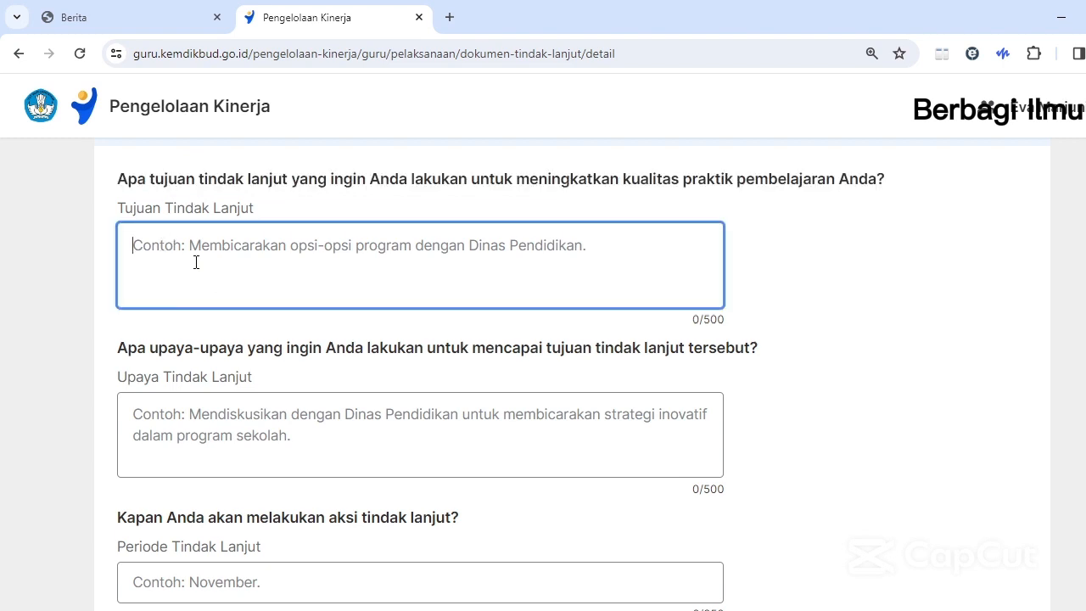
{"action": "type", "text": "Saya ingin mengembangkan kompetensi sebagai seorang pendidik yang pada akhirnya akan berdampak terhadap proses belajar mengajar ataupun proses pendidikan di satuan pendidikan tempat saya bekerja"}
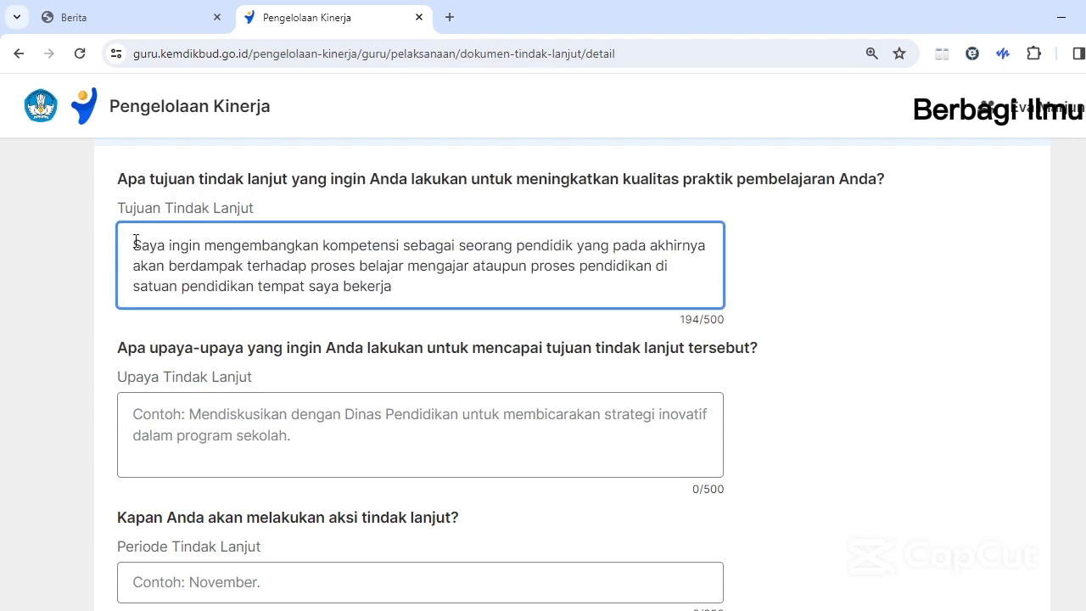
{"action": "double_click", "coordinate": [127, 211]}
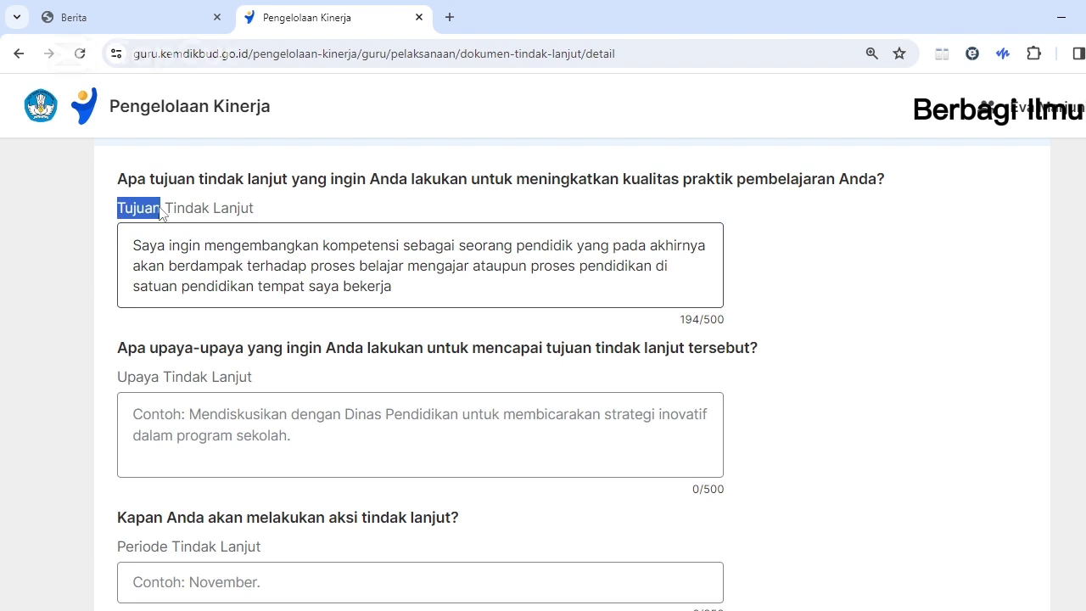
{"action": "double_click", "coordinate": [138, 247]}
{"action": "left_click_drag", "start_coordinate": [194, 245], "coordinate": [455, 283]}
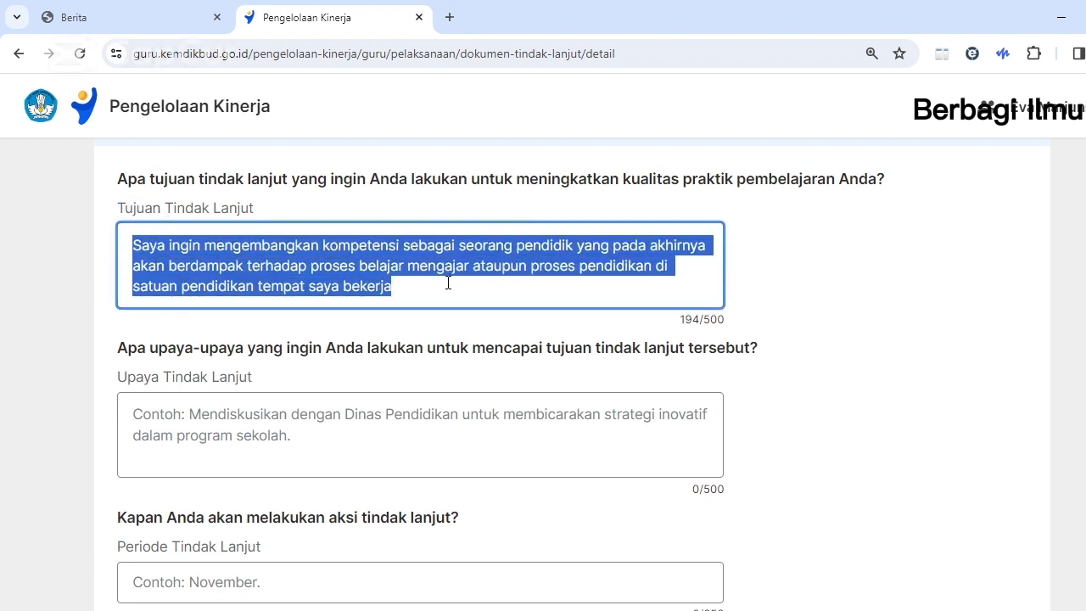
{"action": "left_click", "coordinate": [886, 332]}
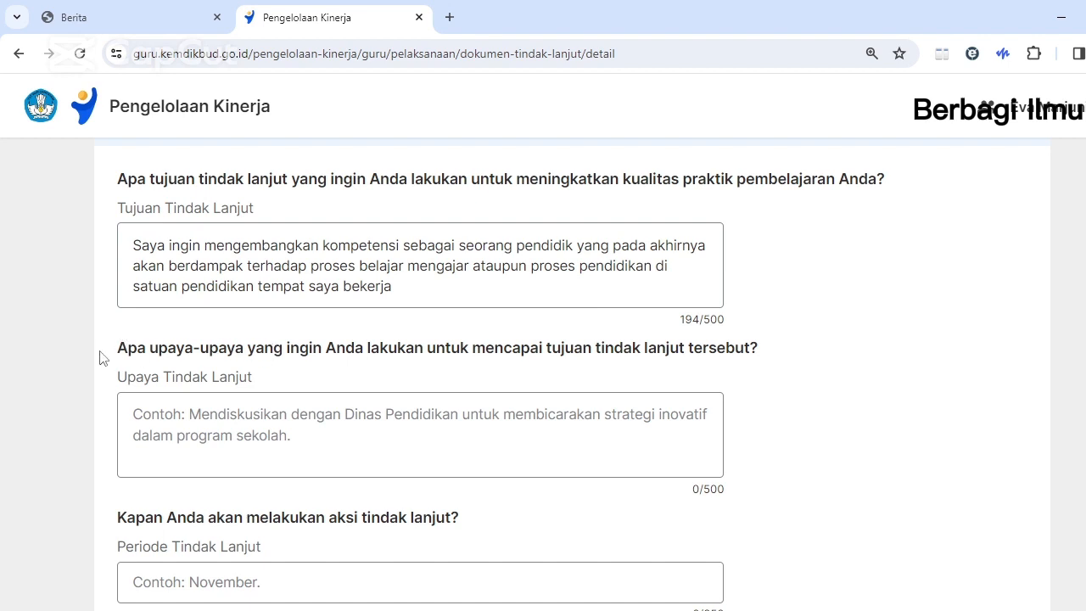
Read the question about follow-up efforts and paste the prepared four-item numbered list into Upaya Tindak Lanjut
{"action": "left_click_drag", "start_coordinate": [120, 349], "coordinate": [352, 374]}
{"action": "left_click_drag", "start_coordinate": [608, 363], "coordinate": [766, 359]}
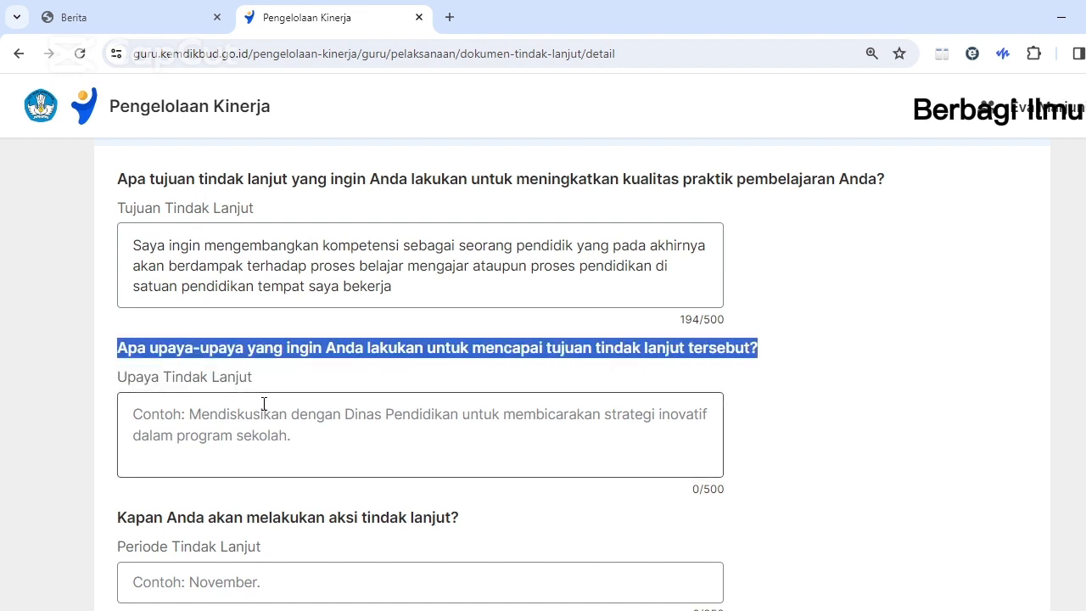
{"action": "left_click", "coordinate": [163, 349]}
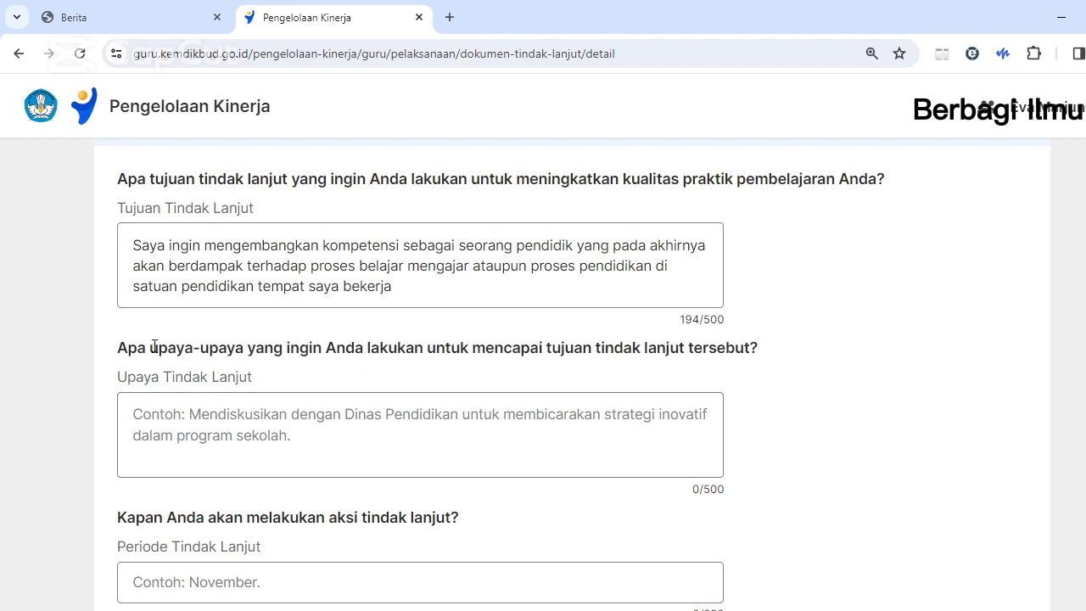
{"action": "left_click_drag", "start_coordinate": [154, 347], "coordinate": [242, 345]}
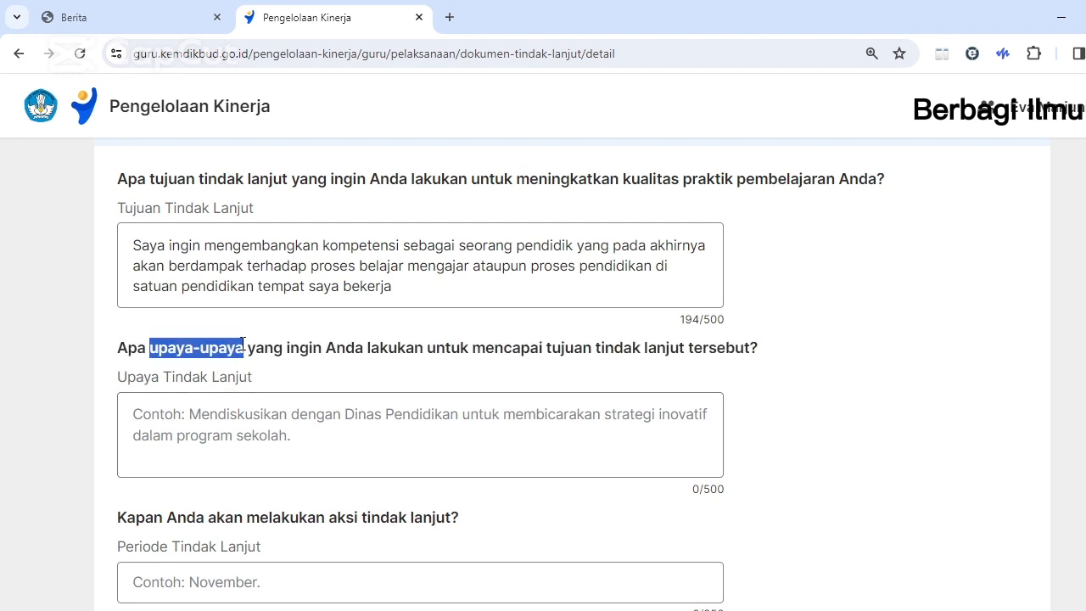
{"action": "left_click", "coordinate": [164, 430]}
{"action": "key", "text": "ctrl+v"}
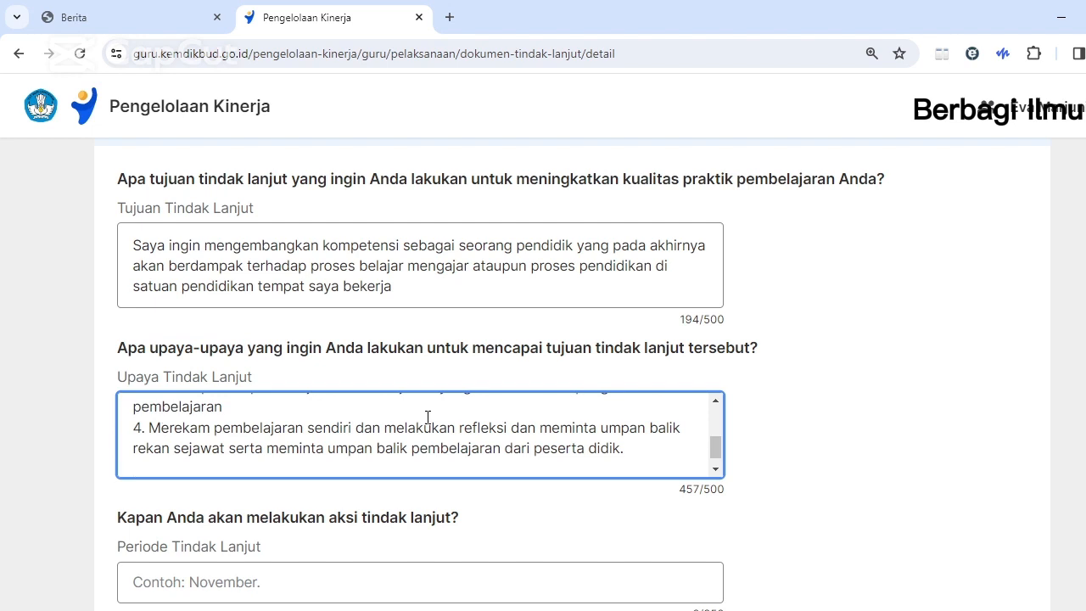
{"action": "mouse_move", "coordinate": [714, 444]}
{"action": "left_mouse_down"}
{"action": "mouse_move", "coordinate": [715, 408]}
{"action": "mouse_move", "coordinate": [718, 449]}
{"action": "left_mouse_up"}
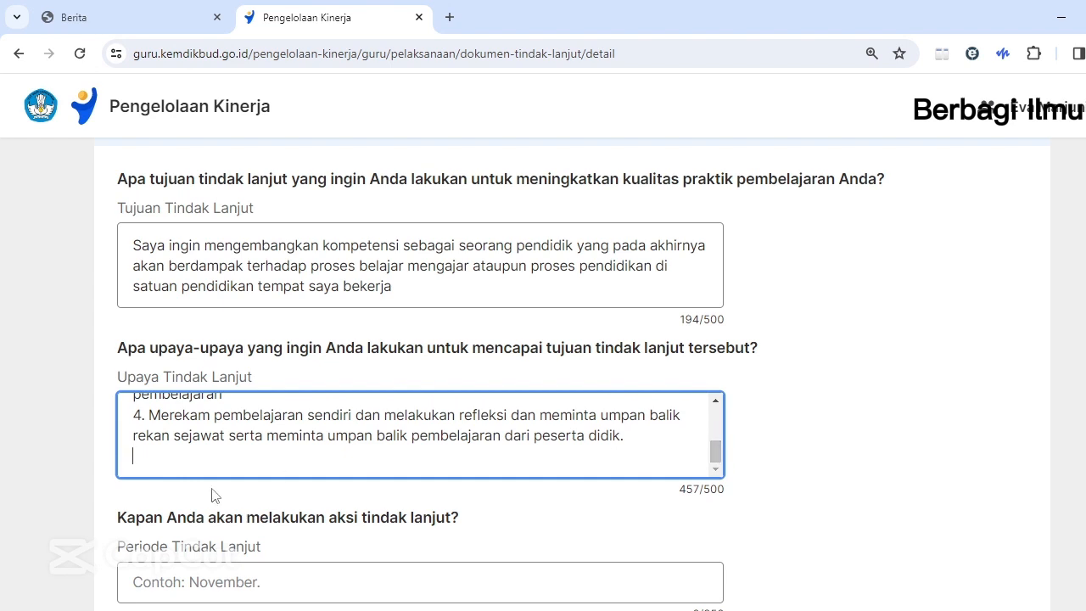
Add "5. Mengikuti pelatihan mandiri di PMM" at the end of the Upaya Tindak Lanjut list
{"action": "type", "text": "5. Mengikuti pelati"}
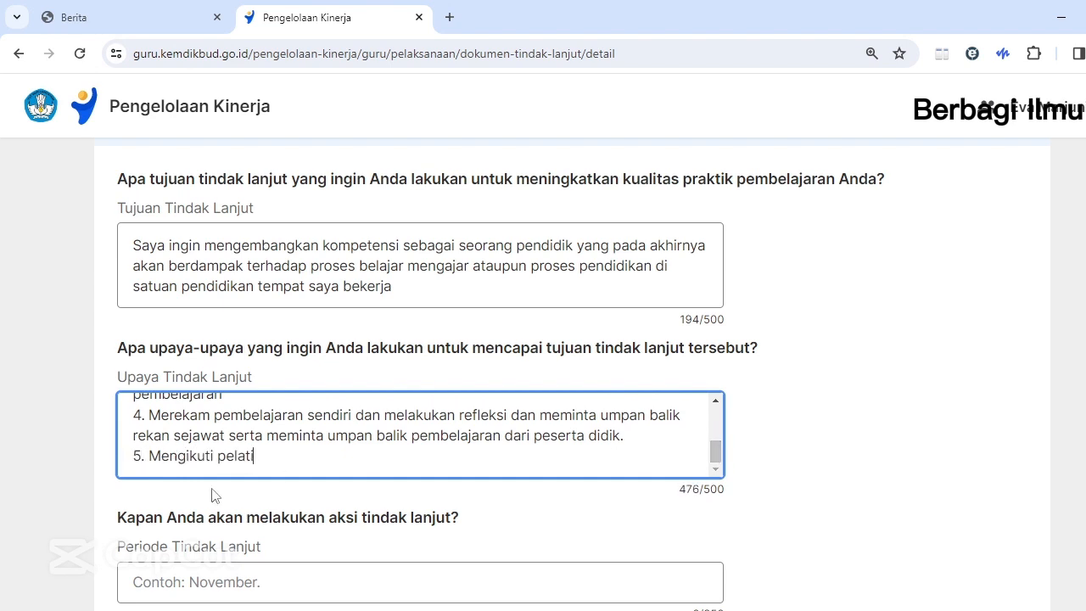
{"action": "type", "text": "han mandiri d"}
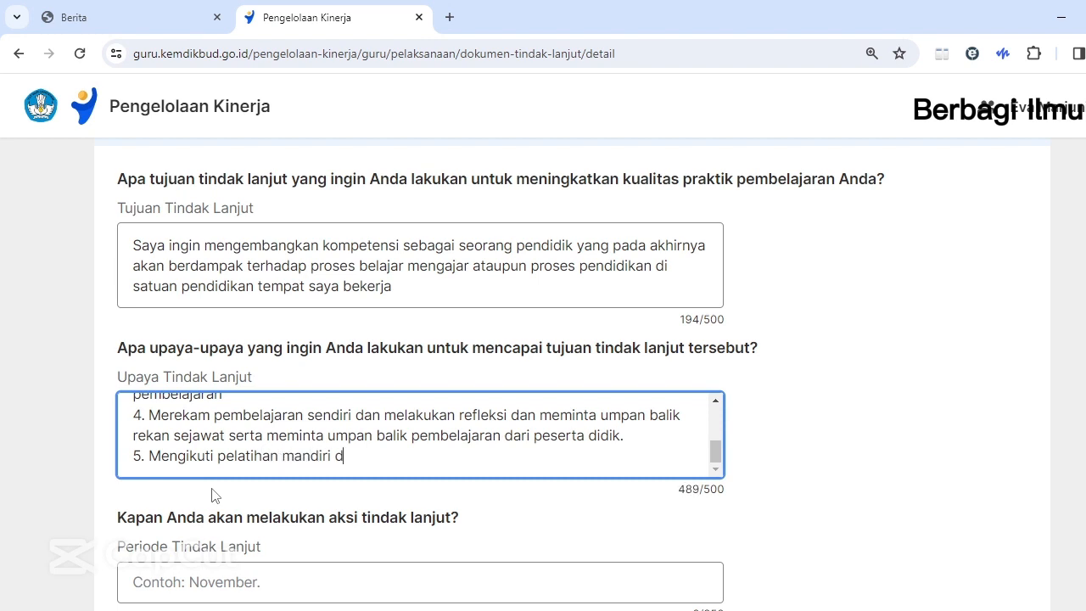
{"action": "type", "text": "i PMM"}
{"action": "key", "text": "Return"}
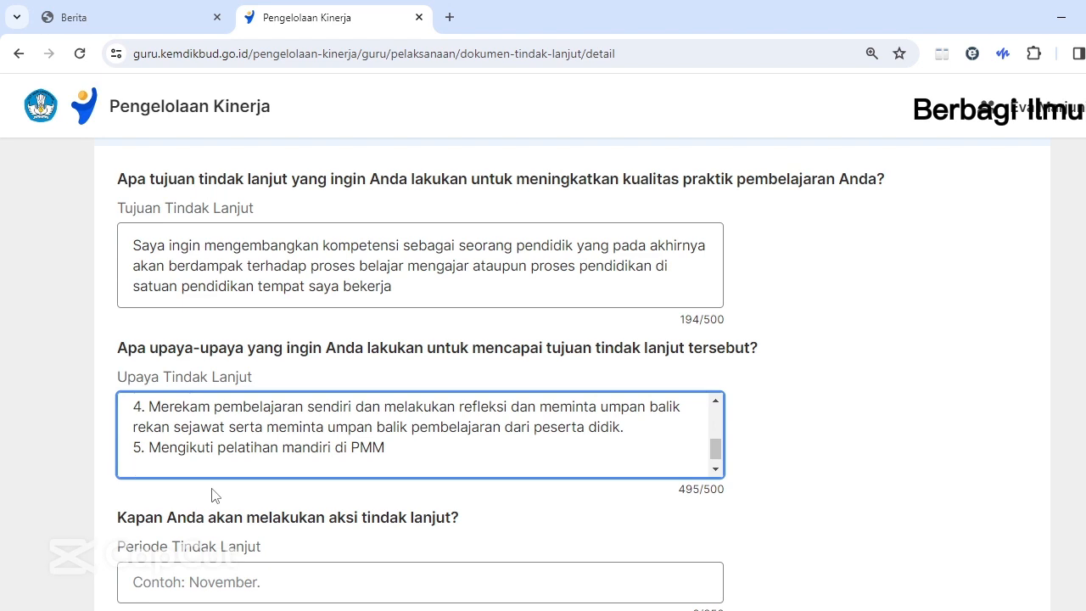
{"action": "type", "text": "6. Me"}
{"action": "key", "text": "BackSpace"}
{"action": "type", "text": "e"}
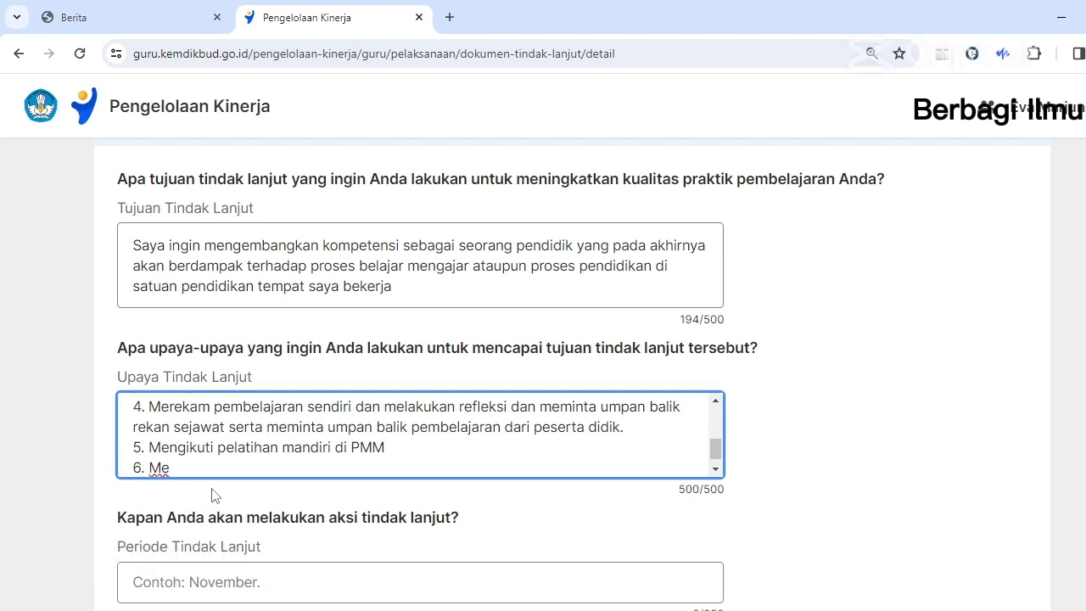
{"action": "key", "text": "BackSpace"}
{"action": "key", "text": "BackSpace"}
{"action": "key", "text": "BackSpace"}
{"action": "key", "text": "BackSpace"}
{"action": "key", "text": "BackSpace"}
{"action": "key", "text": "BackSpace"}
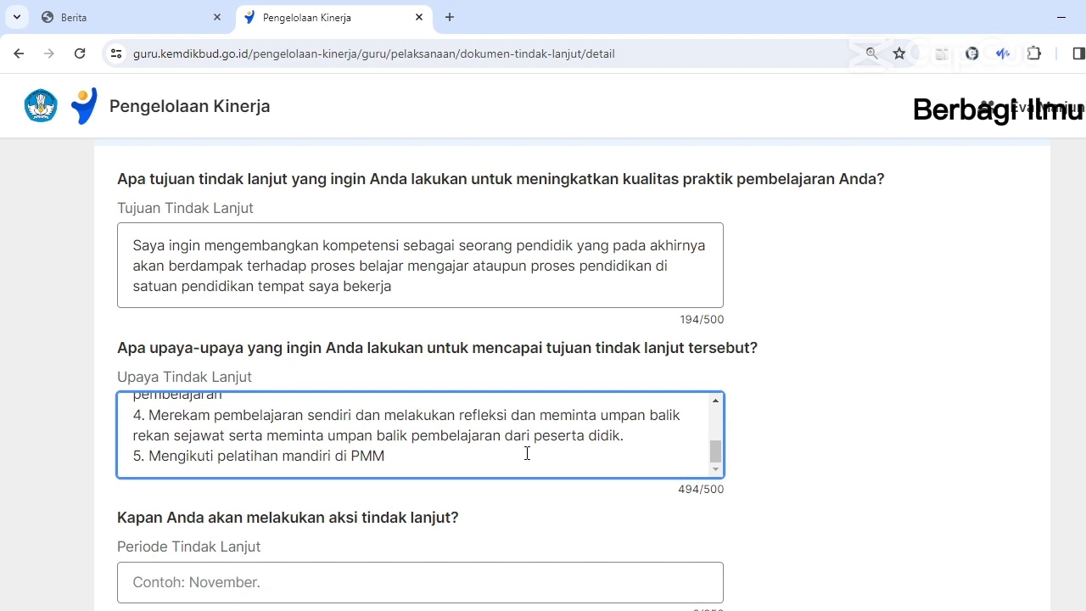
Reread the Upaya Tindak Lanjut list and delete item 3 about observing colleagues' successful teaching practice, including its empty line
{"action": "scroll", "coordinate": [718, 448], "scroll_direction": "up", "scroll_amount": 2}
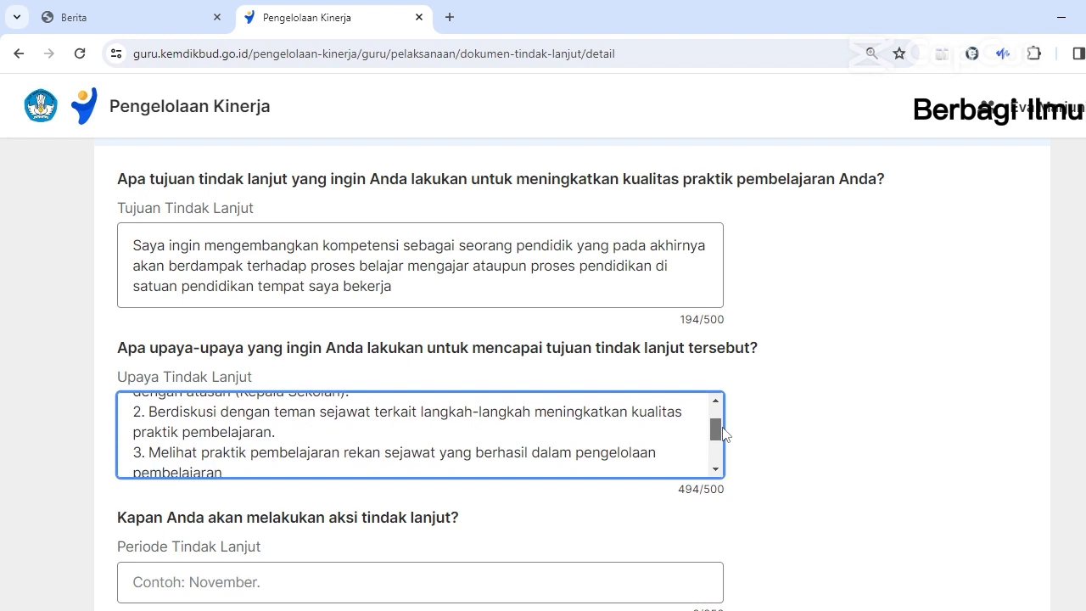
{"action": "scroll", "coordinate": [721, 440], "scroll_direction": "down", "scroll_amount": 1}
{"action": "scroll", "coordinate": [723, 433], "scroll_direction": "up", "scroll_amount": 2}
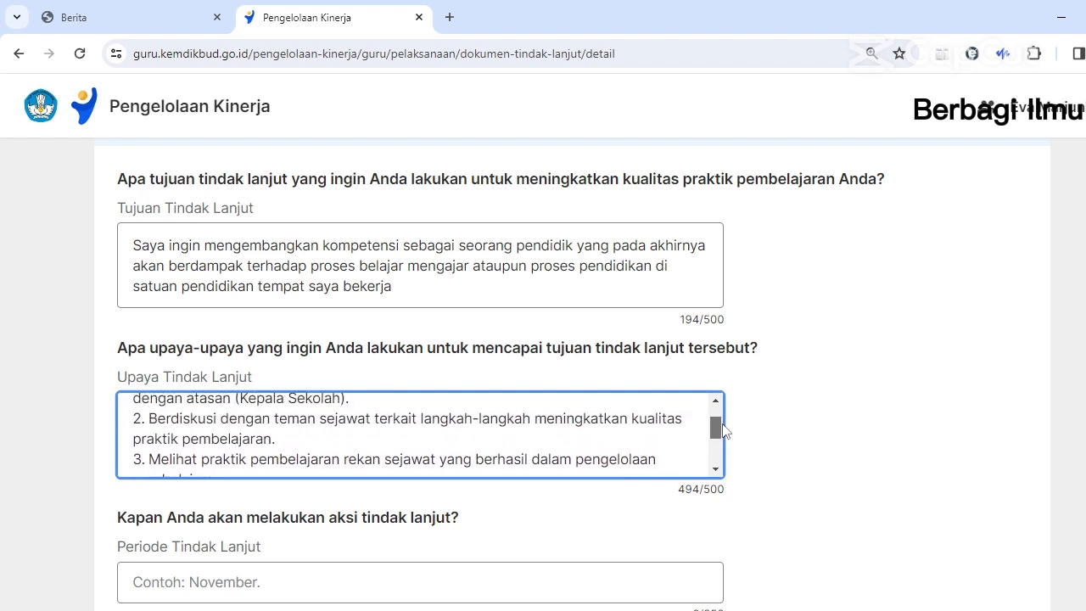
{"action": "scroll", "coordinate": [724, 416], "scroll_direction": "down", "scroll_amount": 3}
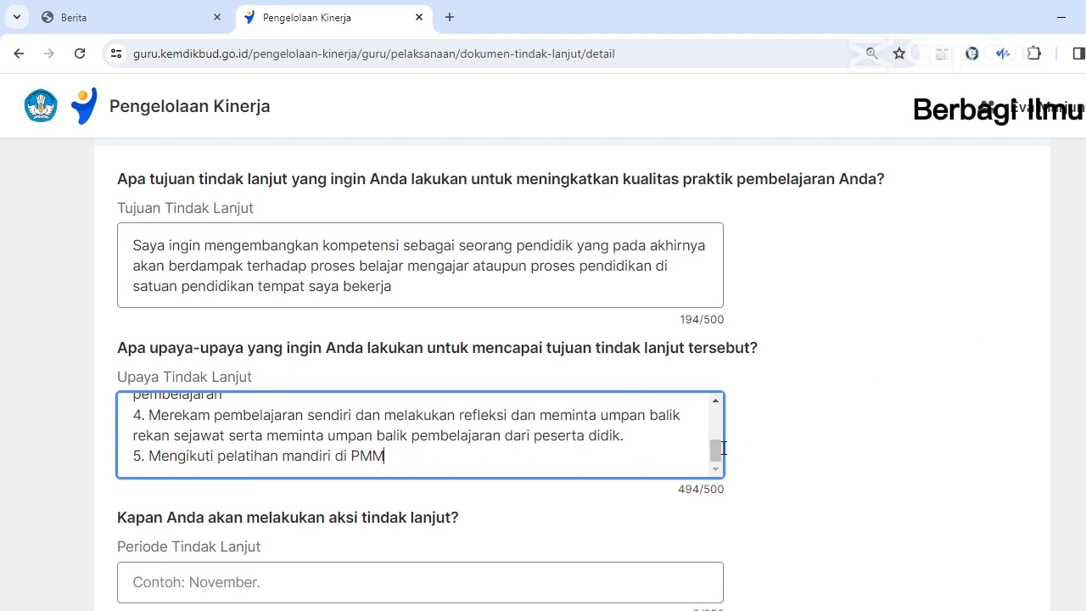
{"action": "left_click_drag", "start_coordinate": [716, 447], "coordinate": [717, 413]}
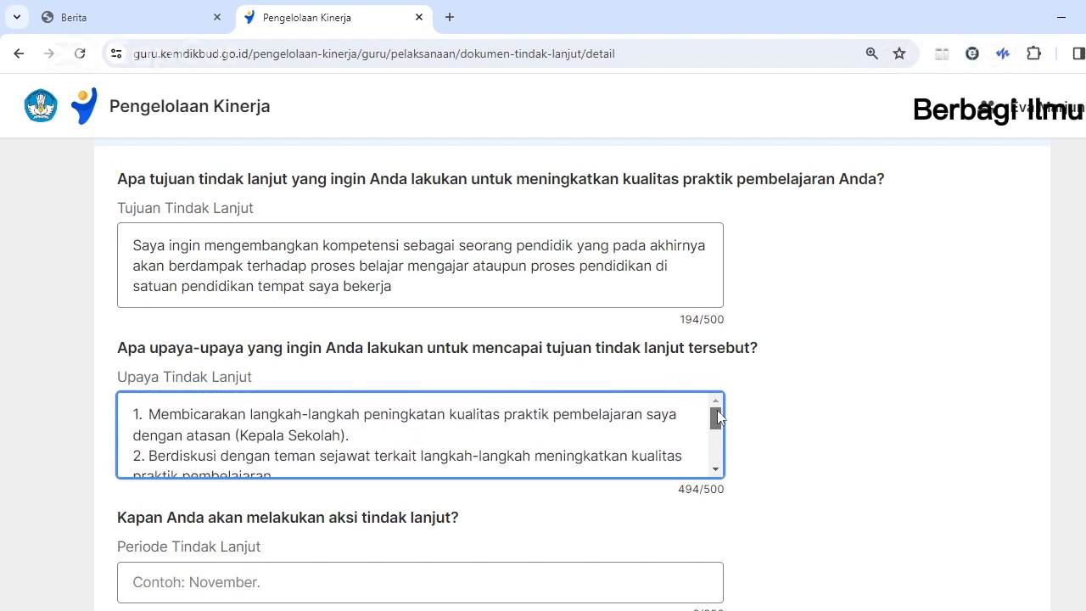
{"action": "left_click_drag", "start_coordinate": [717, 415], "coordinate": [721, 447]}
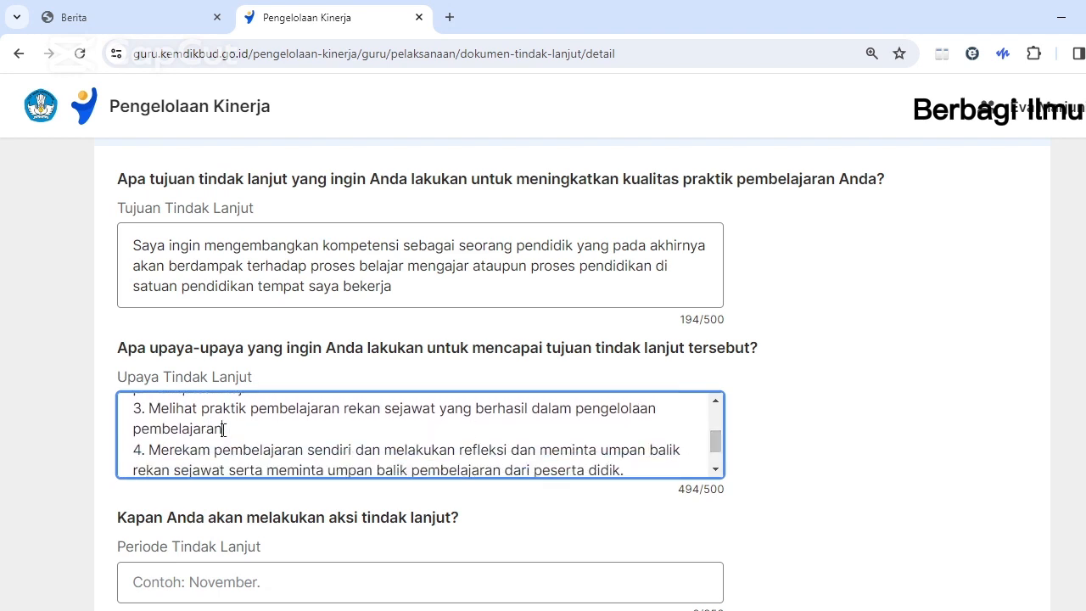
{"action": "left_click_drag", "start_coordinate": [224, 429], "coordinate": [135, 412]}
{"action": "key", "text": "BackSpace"}
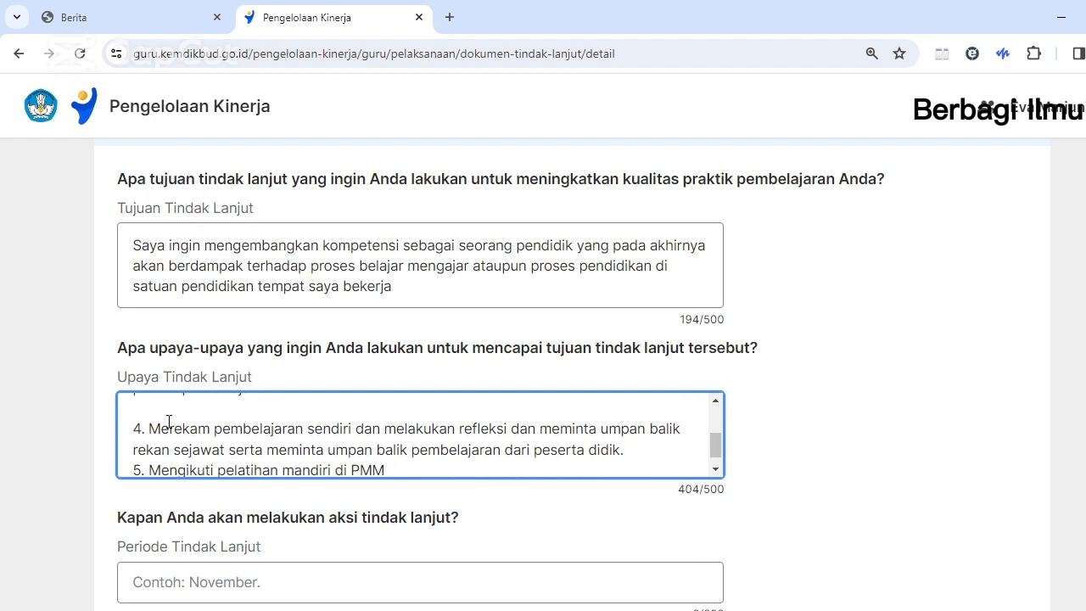
{"action": "key", "text": "BackSpace"}
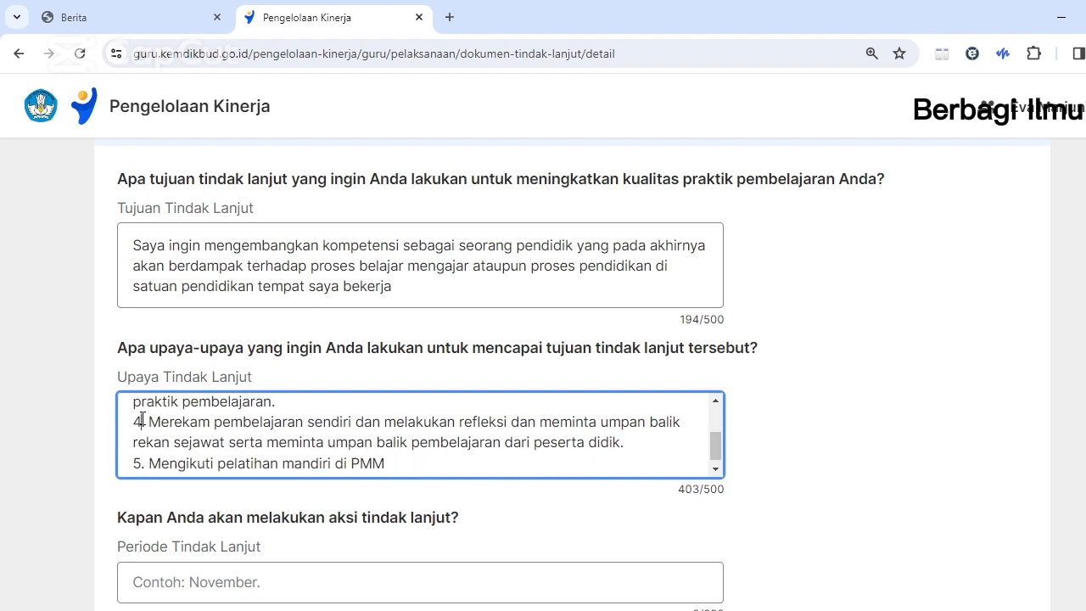
Renumber the Upaya Tindak Lanjut items on recording own lessons and PMM self-training as 3 and 4
{"action": "key", "text": "BackSpace"}
{"action": "type", "text": "3"}
{"action": "key", "text": "Delete"}
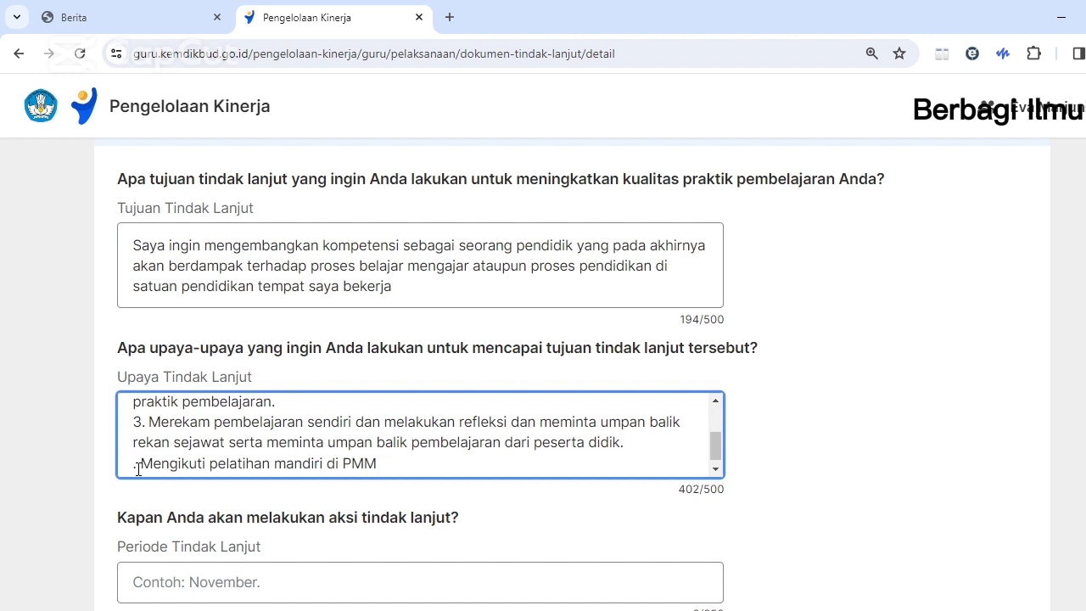
{"action": "type", "text": "4"}
Add "5. Mengikuti kegiatan webinar atau pelatihan dalam bidang pendidikan" at the end of the Upaya Tindak Lanjut list and reread it against the stated goal
{"action": "key", "text": "Return"}
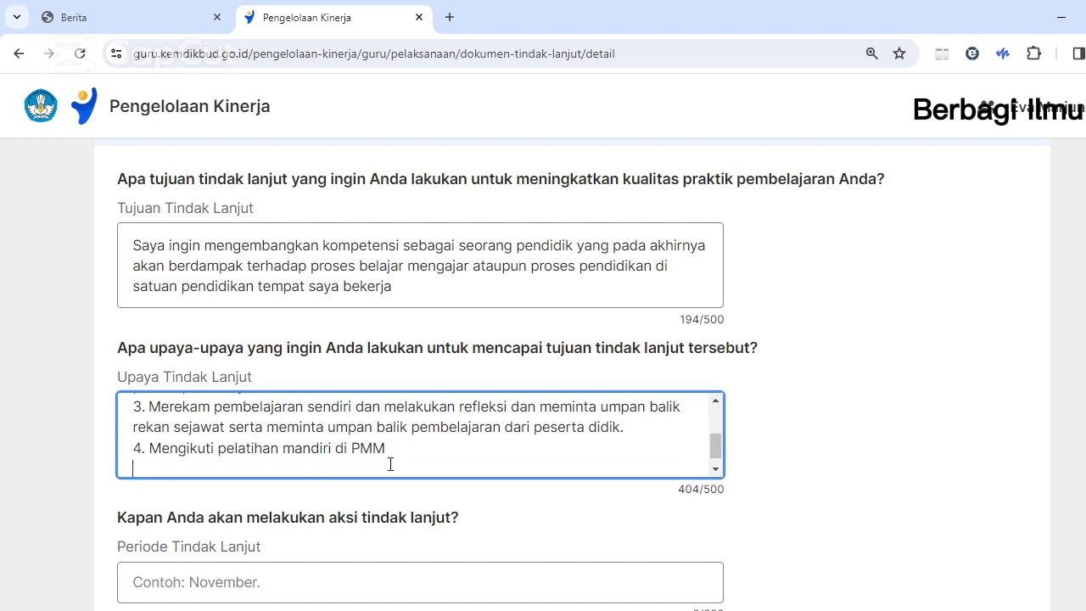
{"action": "type", "text": "5. Men"}
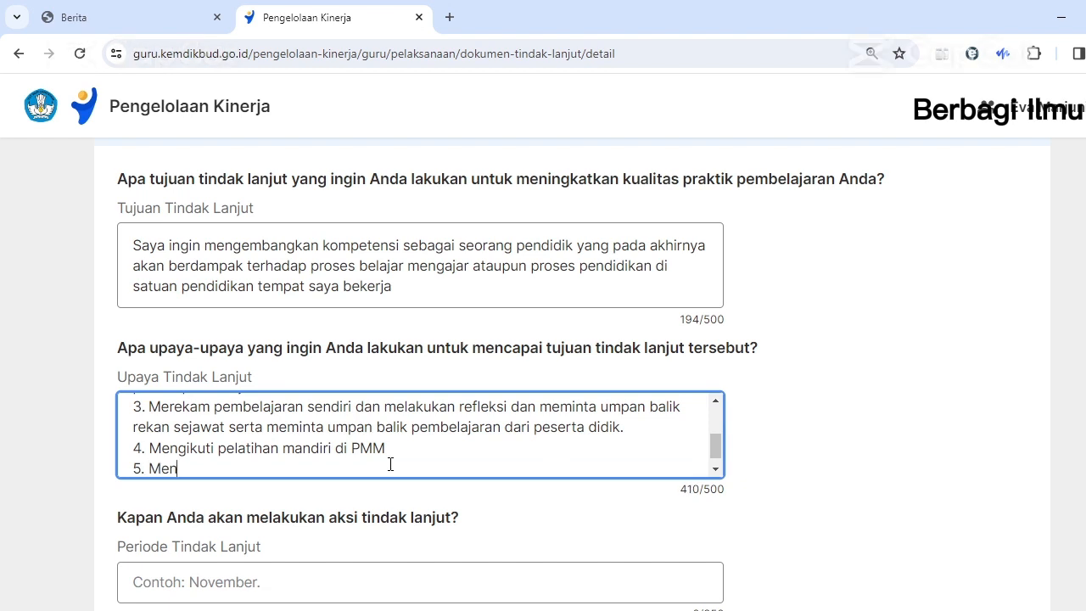
{"action": "type", "text": "gikuti kegiata"}
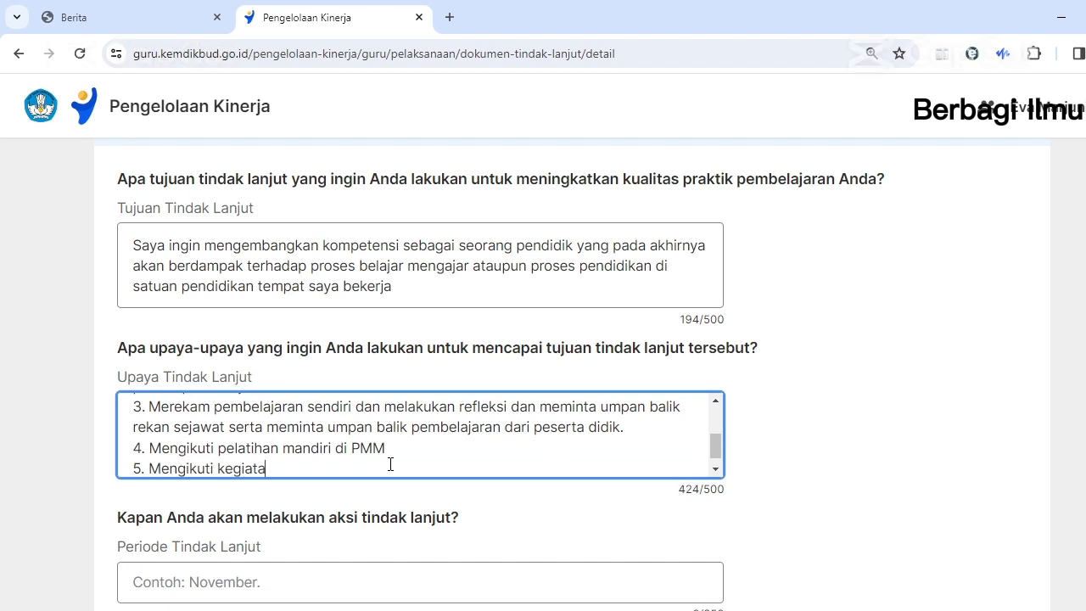
{"action": "type", "text": "n webinar atau"}
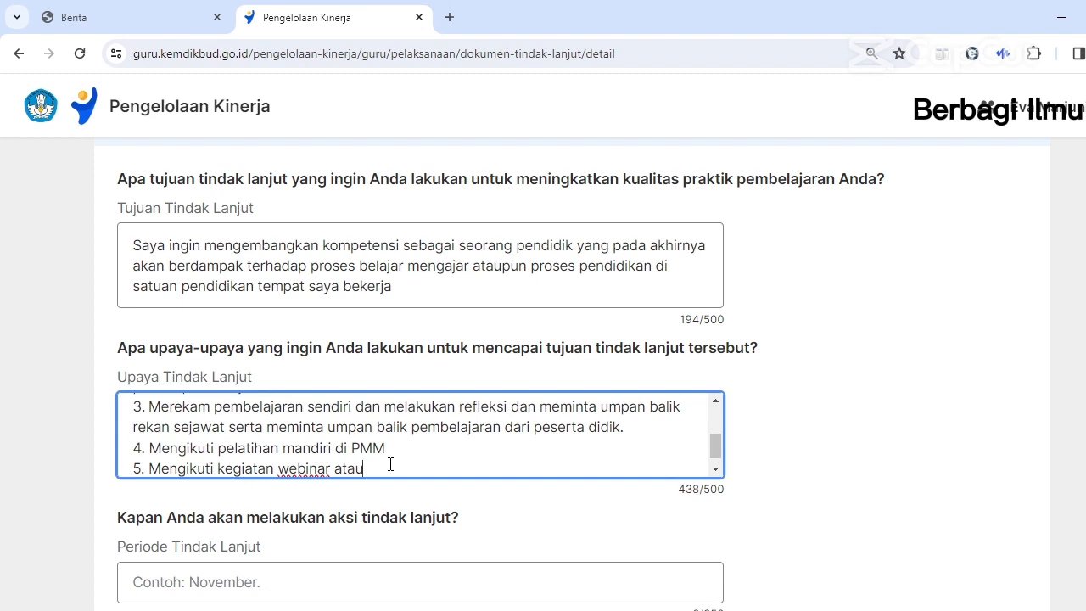
{"action": "type", "text": " pelatihan dalam bidang pedi"}
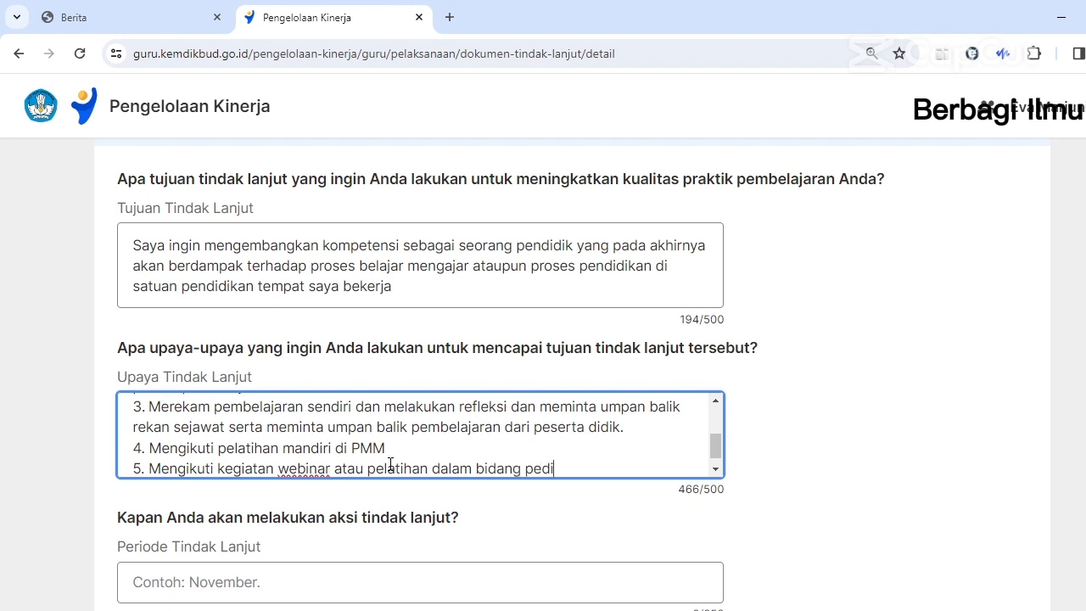
{"action": "key", "text": "BackSpace"}
{"action": "key", "text": "BackSpace"}
{"action": "type", "text": "ndidikan"}
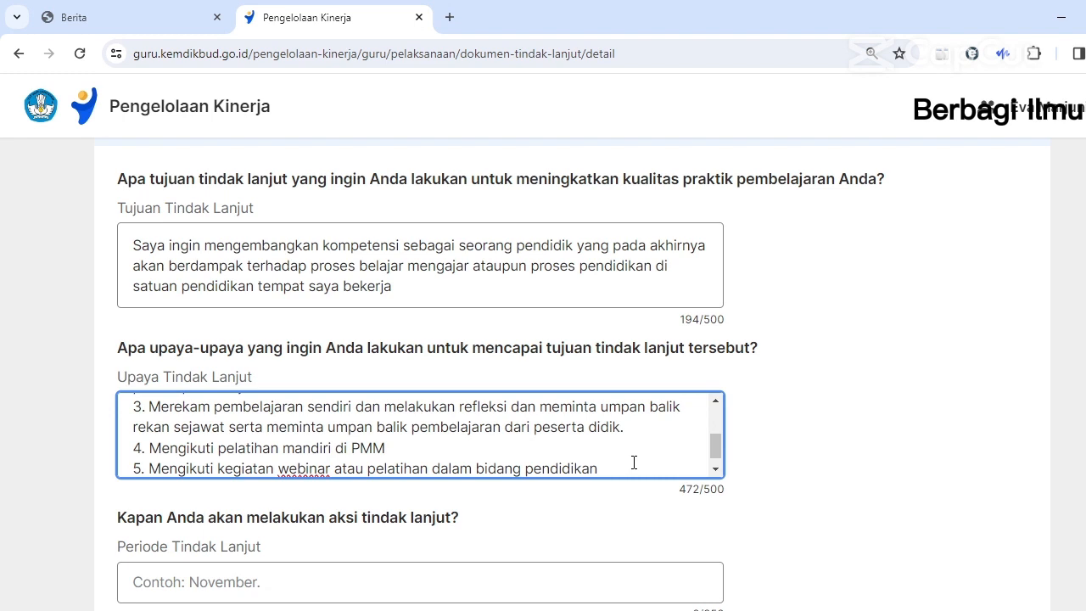
{"action": "left_click", "coordinate": [989, 442]}
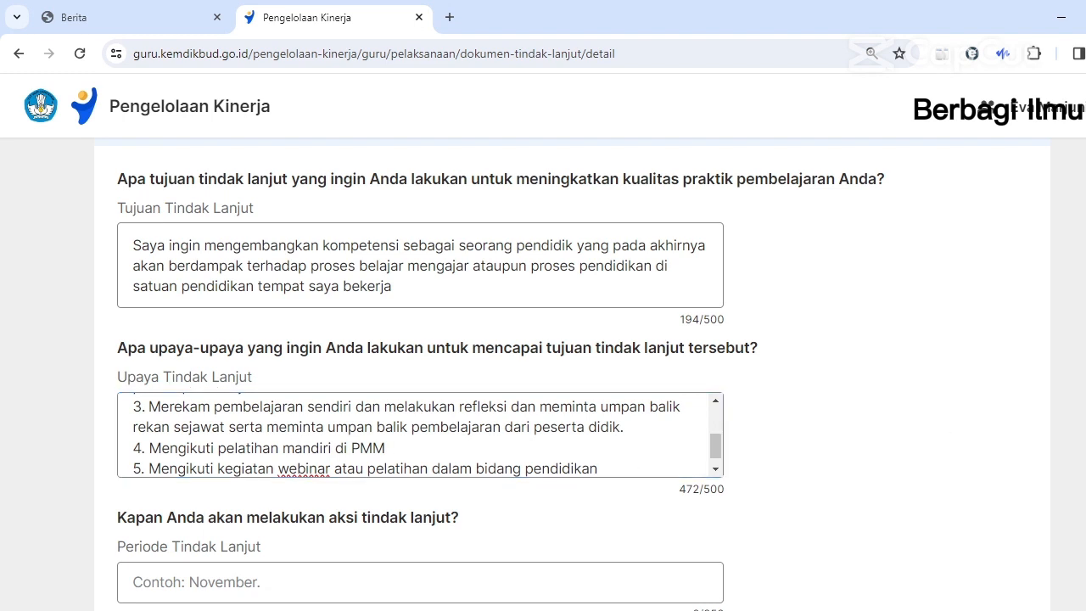
{"action": "scroll", "coordinate": [1057, 337], "scroll_direction": "down", "scroll_amount": 1}
{"action": "left_click", "coordinate": [188, 383]}
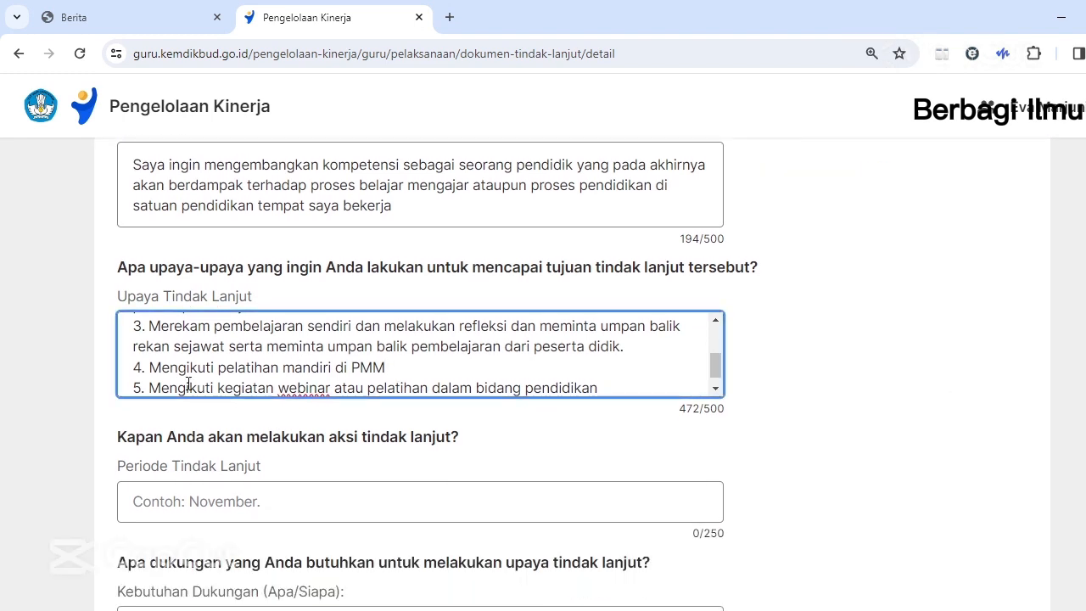
{"action": "left_click_drag", "start_coordinate": [150, 370], "coordinate": [606, 407]}
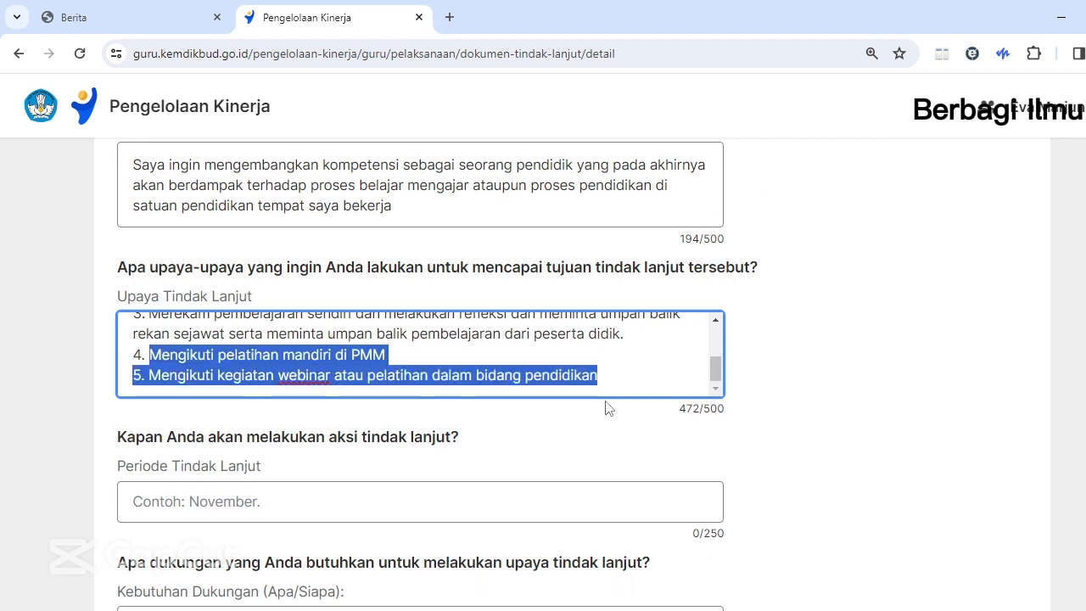
{"action": "left_click_drag", "start_coordinate": [140, 165], "coordinate": [584, 167]}
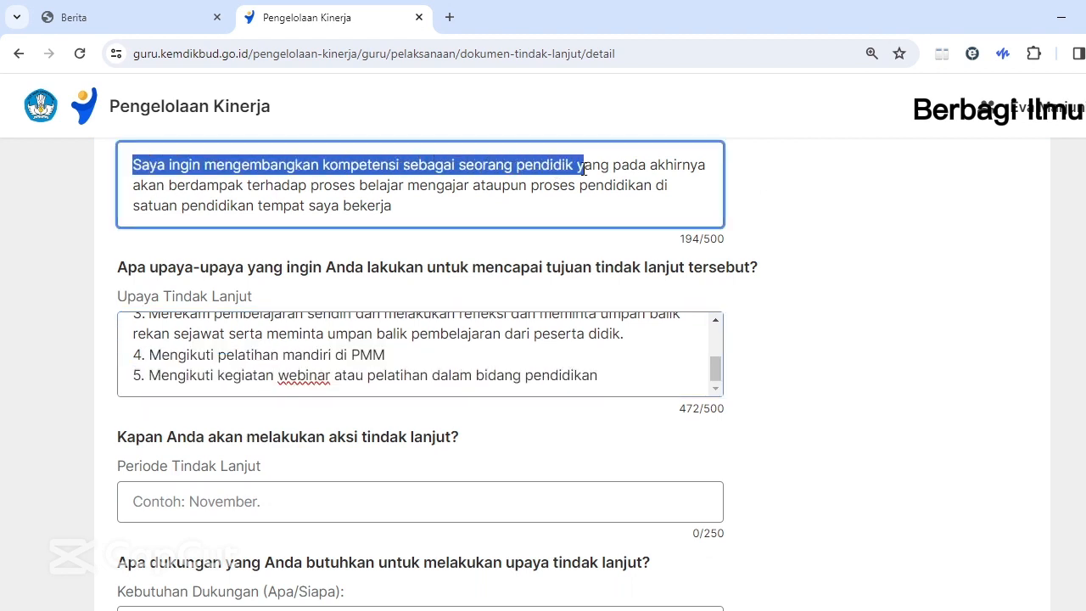
{"action": "left_click", "coordinate": [676, 243]}
Read the question on when the follow-up will happen and enter "April - Mei" as the Periode Tindak Lanjut
{"action": "scroll", "coordinate": [146, 273], "scroll_direction": "down", "scroll_amount": 2}
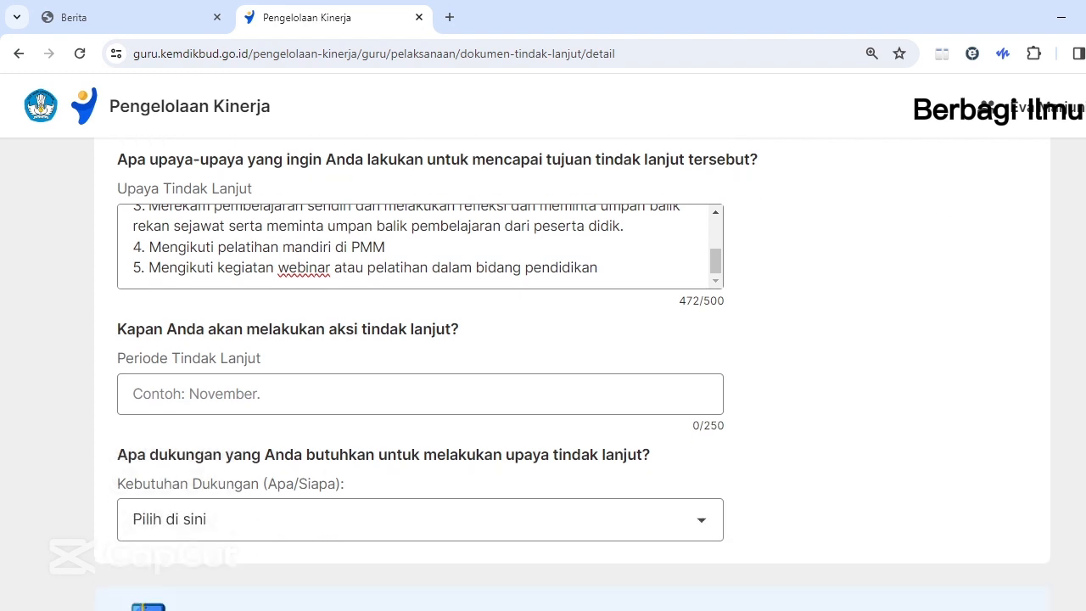
{"action": "left_click_drag", "start_coordinate": [119, 271], "coordinate": [483, 279]}
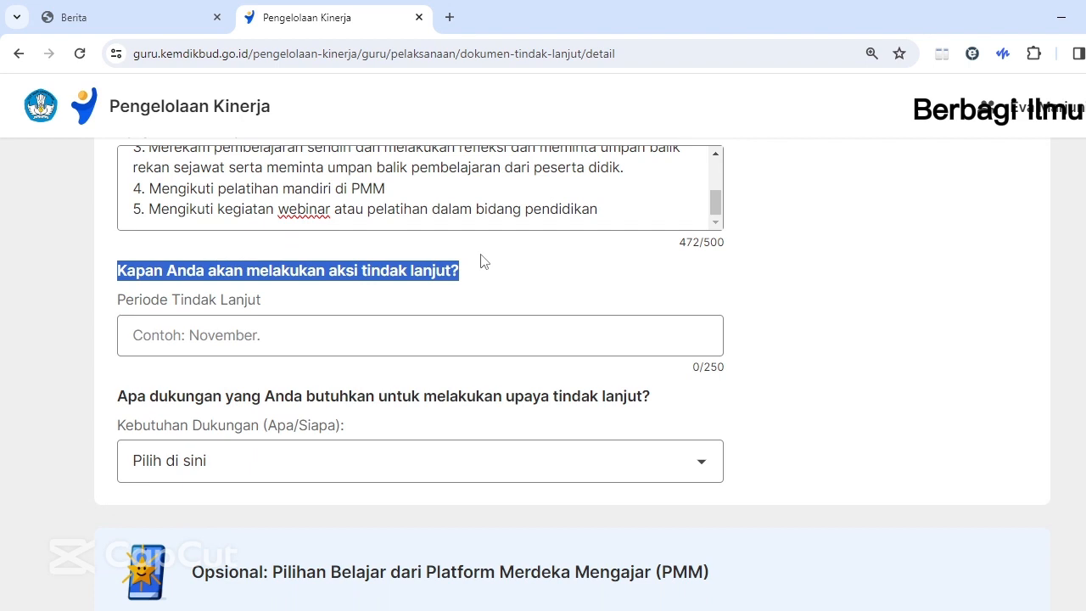
{"action": "left_click", "coordinate": [230, 342]}
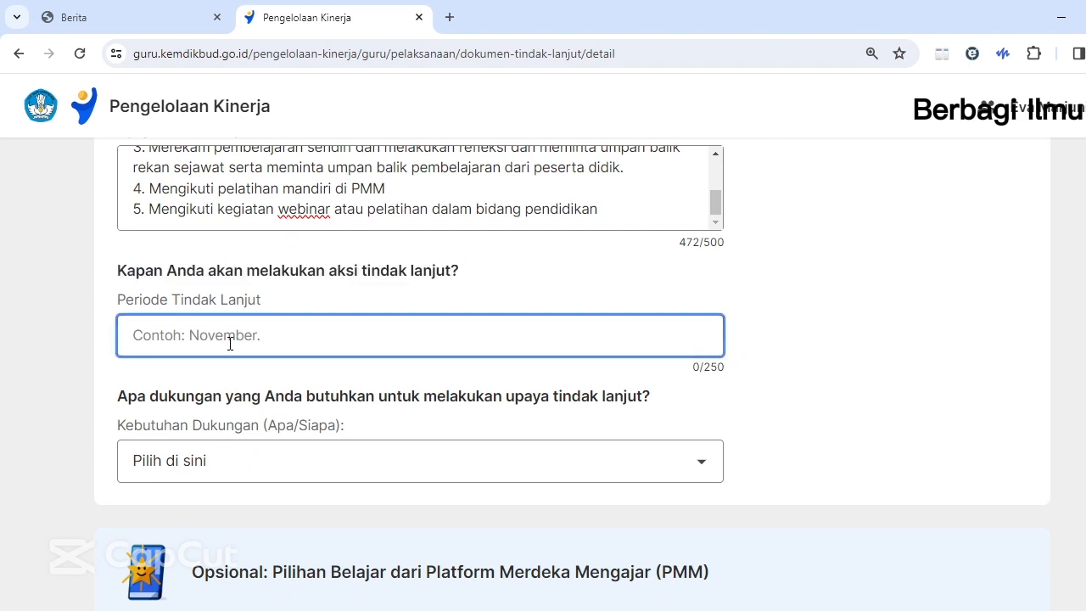
{"action": "type", "text": "April - Mei"}
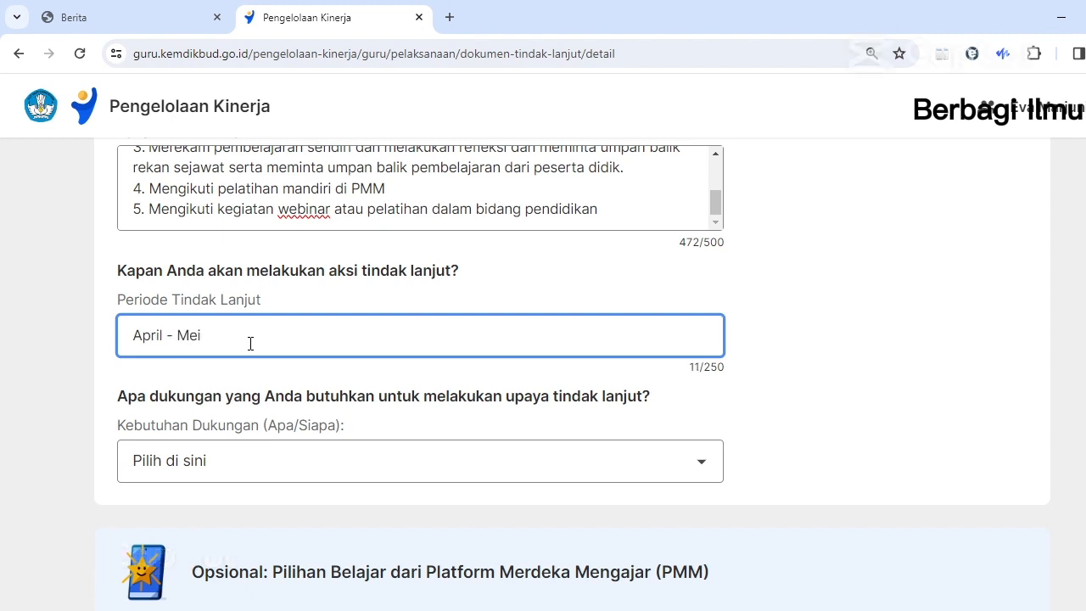
Read the question about needed support and set Kebutuhan Dukungan to "Penyediaan atau akses ke sumber belajar melalui satuan pendidikan"
{"action": "left_click", "coordinate": [240, 453]}
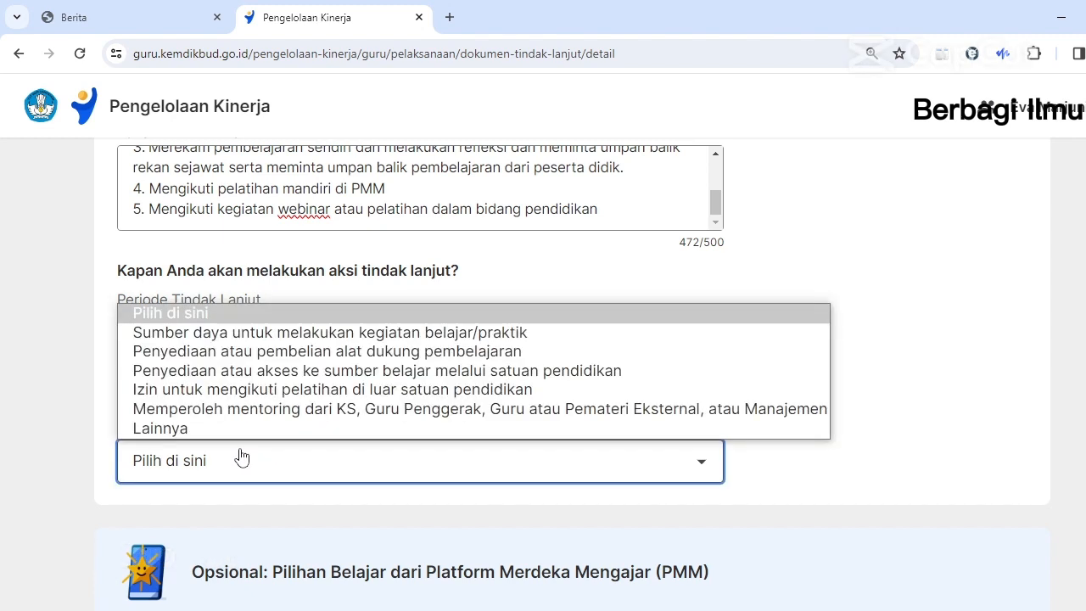
{"action": "left_click", "coordinate": [957, 466]}
{"action": "scroll", "coordinate": [310, 296], "scroll_direction": "down", "scroll_amount": 2}
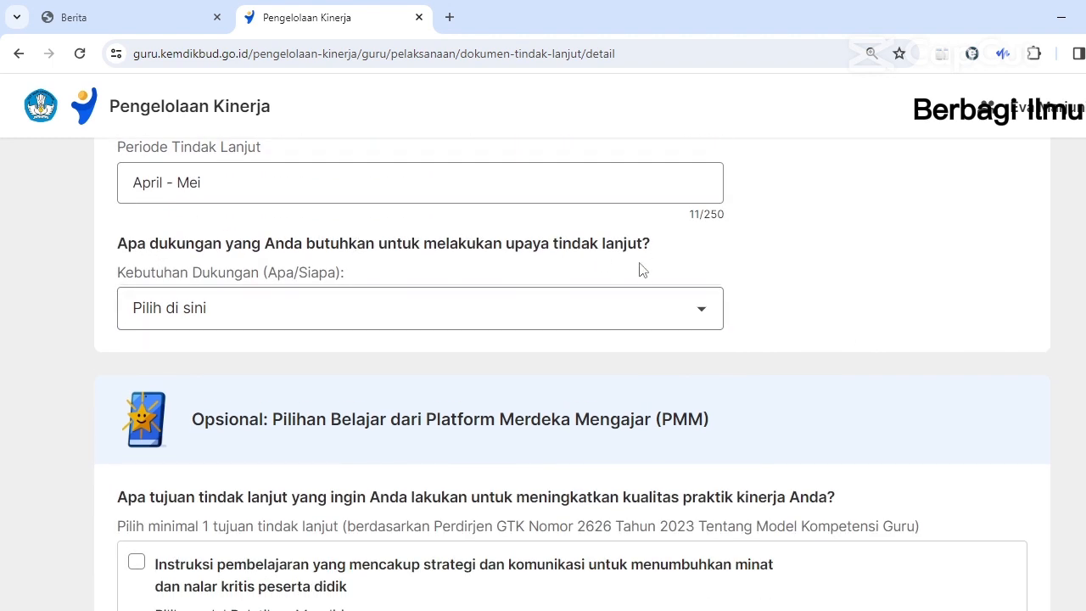
{"action": "left_click_drag", "start_coordinate": [122, 248], "coordinate": [666, 251]}
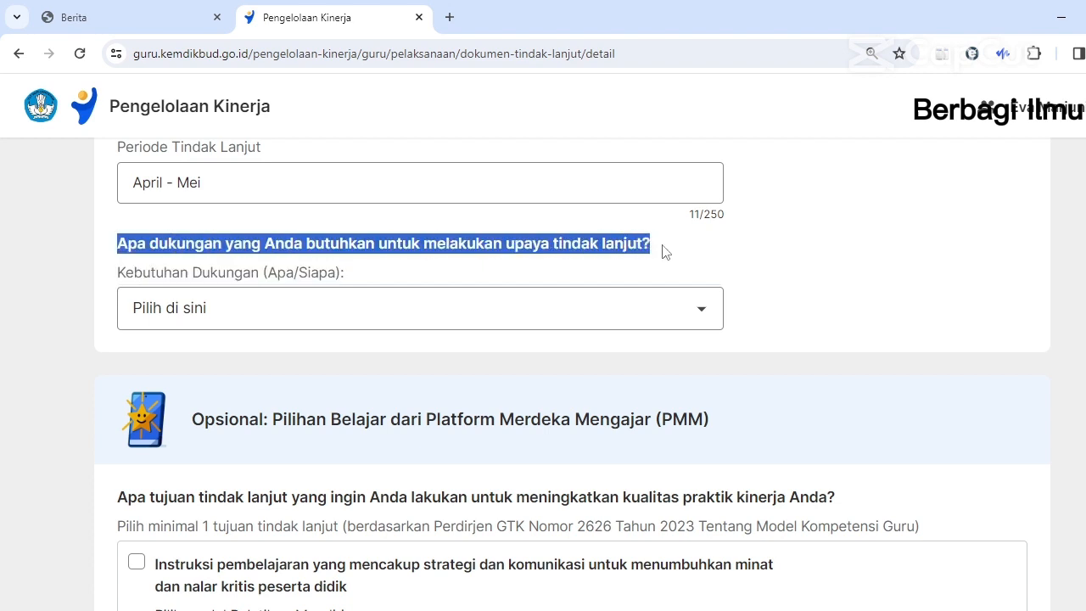
{"action": "left_click", "coordinate": [708, 316]}
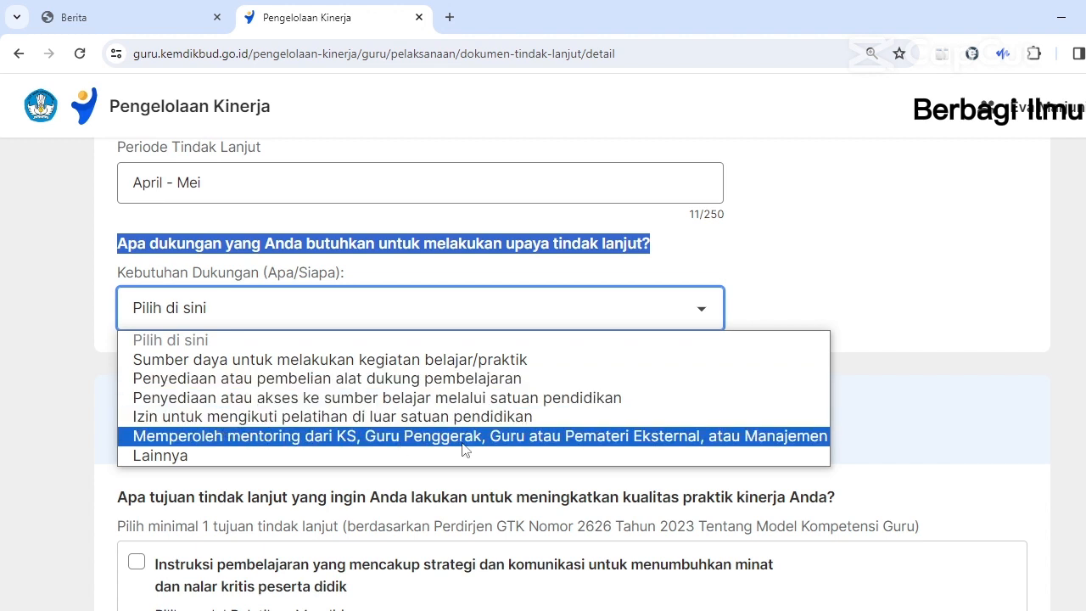
{"action": "left_click", "coordinate": [236, 401]}
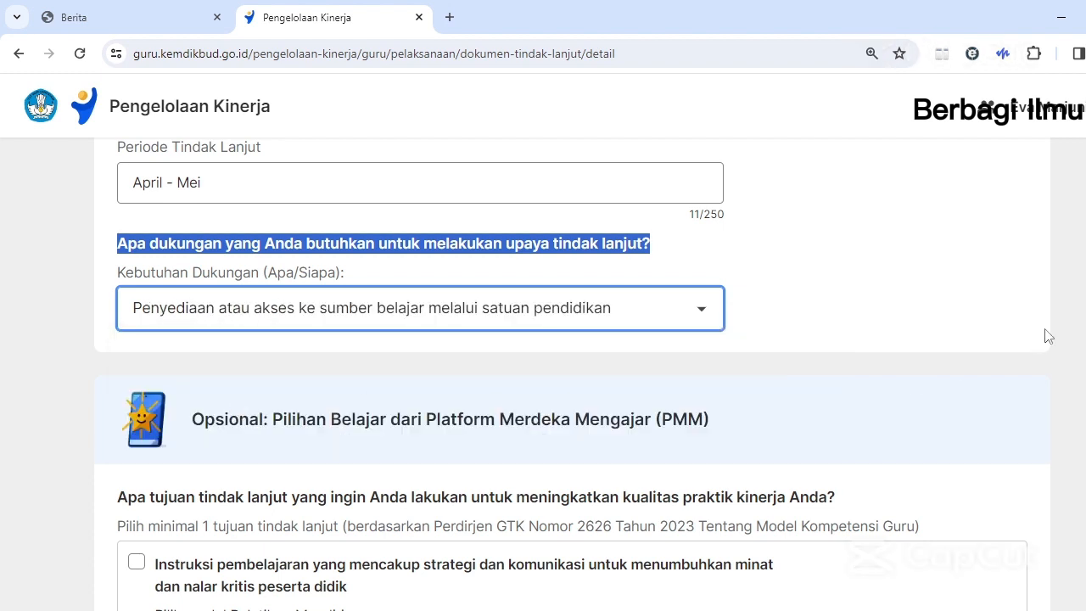
Review the completed follow-up answers and read the optional PMM learning section, including its goals and the minimum selection instruction
{"action": "scroll", "coordinate": [572, 373], "scroll_direction": "down", "scroll_amount": 2}
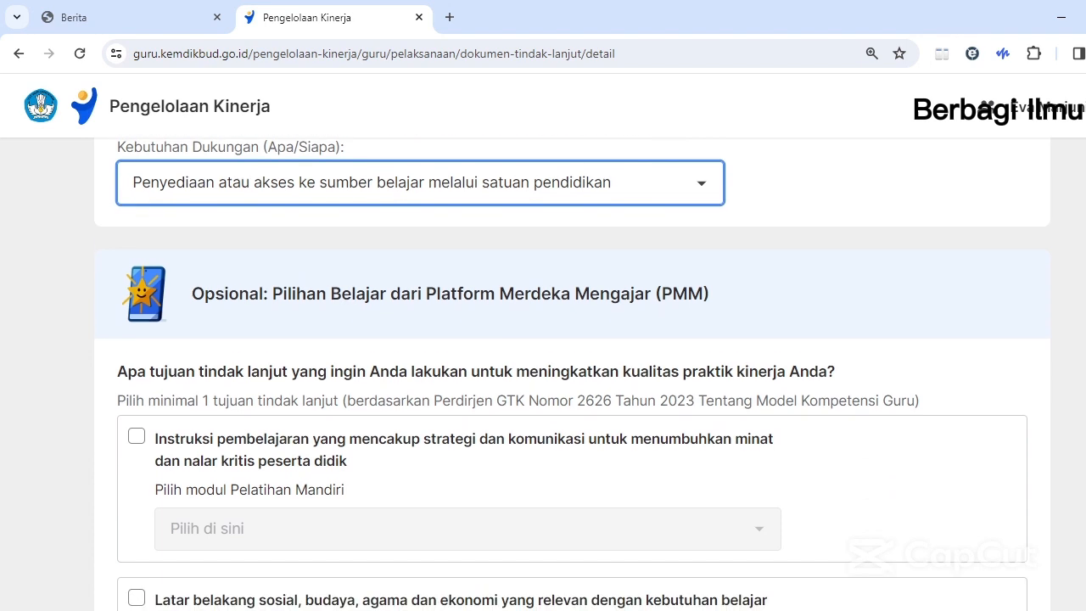
{"action": "scroll", "coordinate": [572, 374], "scroll_direction": "up", "scroll_amount": 4}
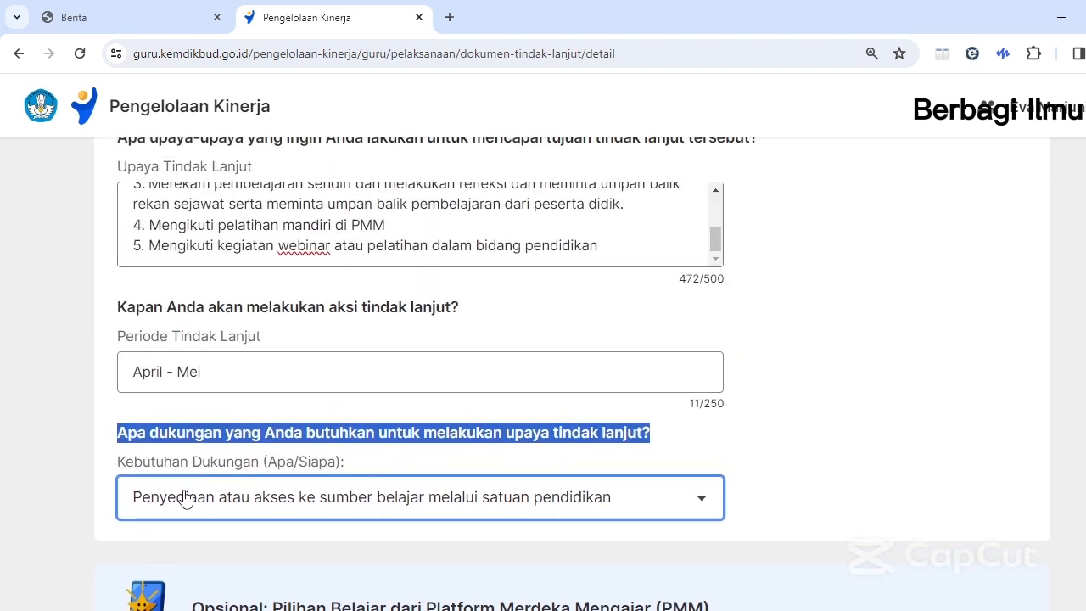
{"action": "scroll", "coordinate": [572, 374], "scroll_direction": "down", "scroll_amount": 4}
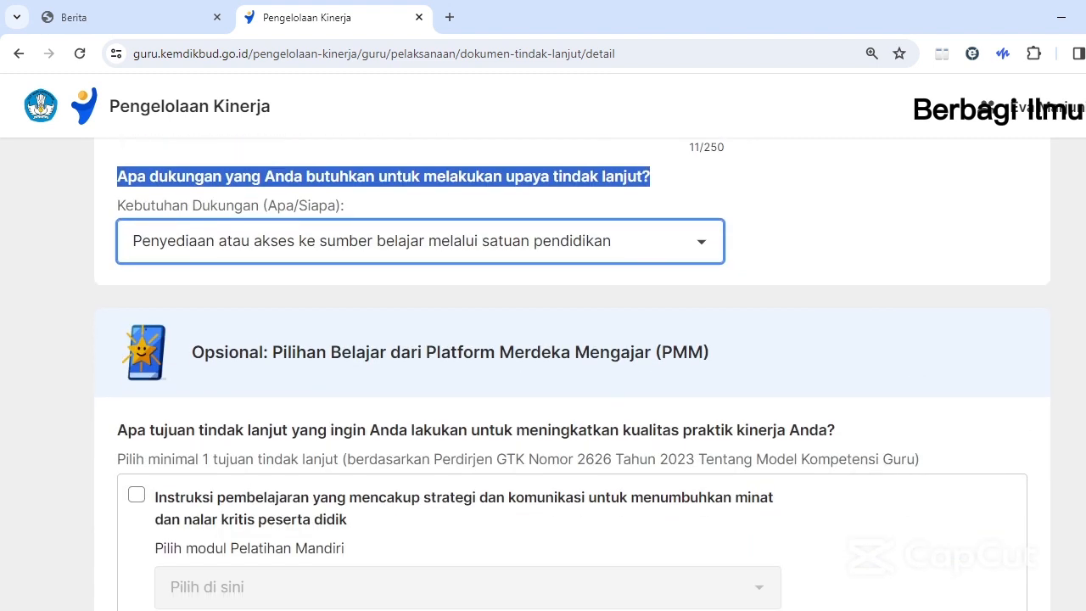
{"action": "scroll", "coordinate": [572, 374], "scroll_direction": "down", "scroll_amount": 1}
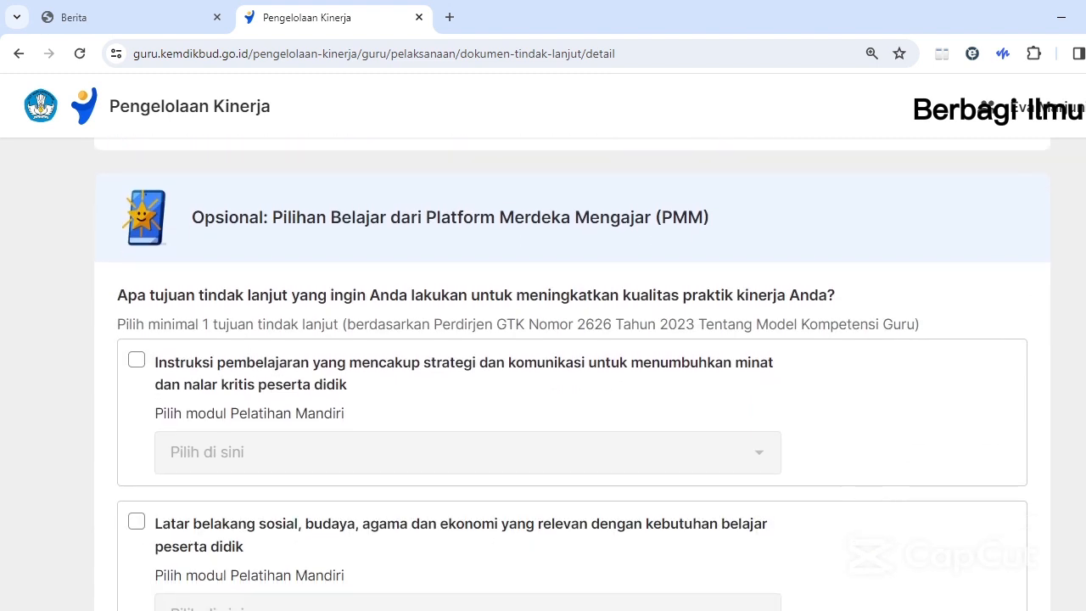
{"action": "left_click_drag", "start_coordinate": [194, 214], "coordinate": [270, 219]}
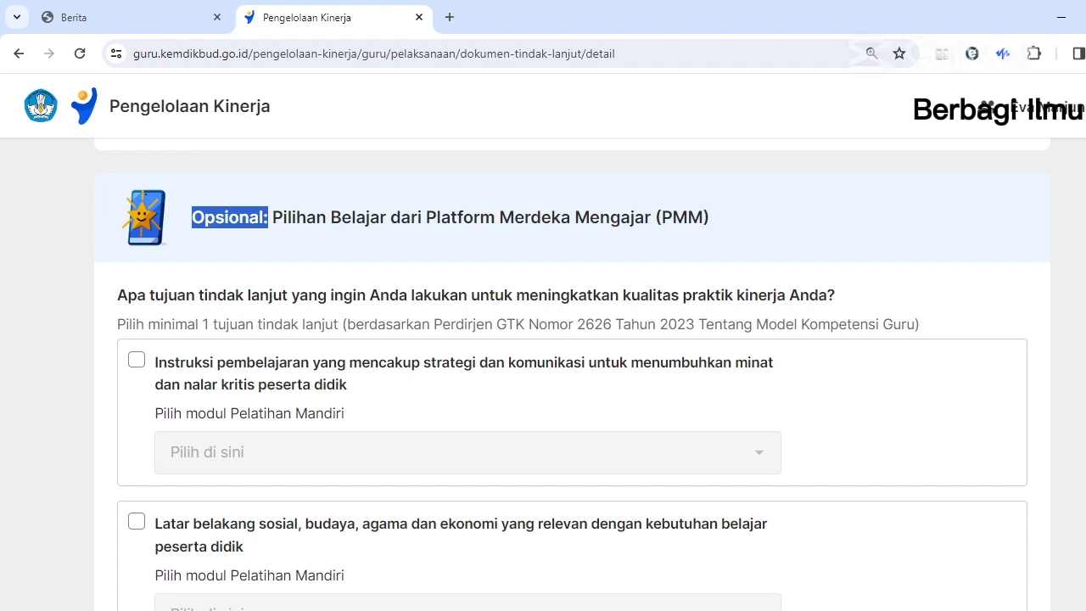
{"action": "scroll", "coordinate": [573, 374], "scroll_direction": "down", "scroll_amount": 2}
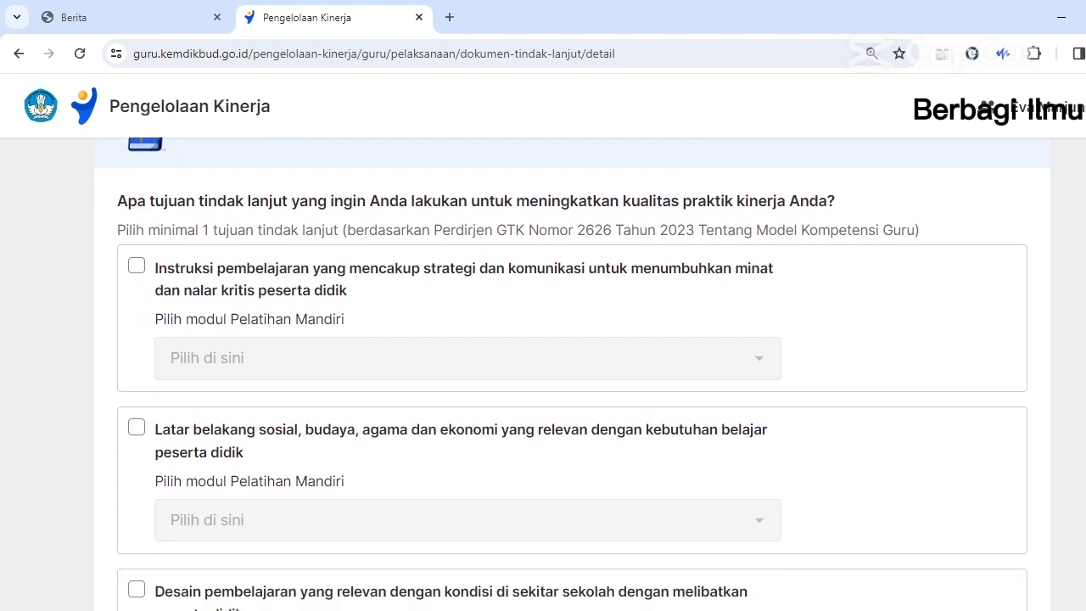
{"action": "scroll", "coordinate": [572, 373], "scroll_direction": "down", "scroll_amount": 2}
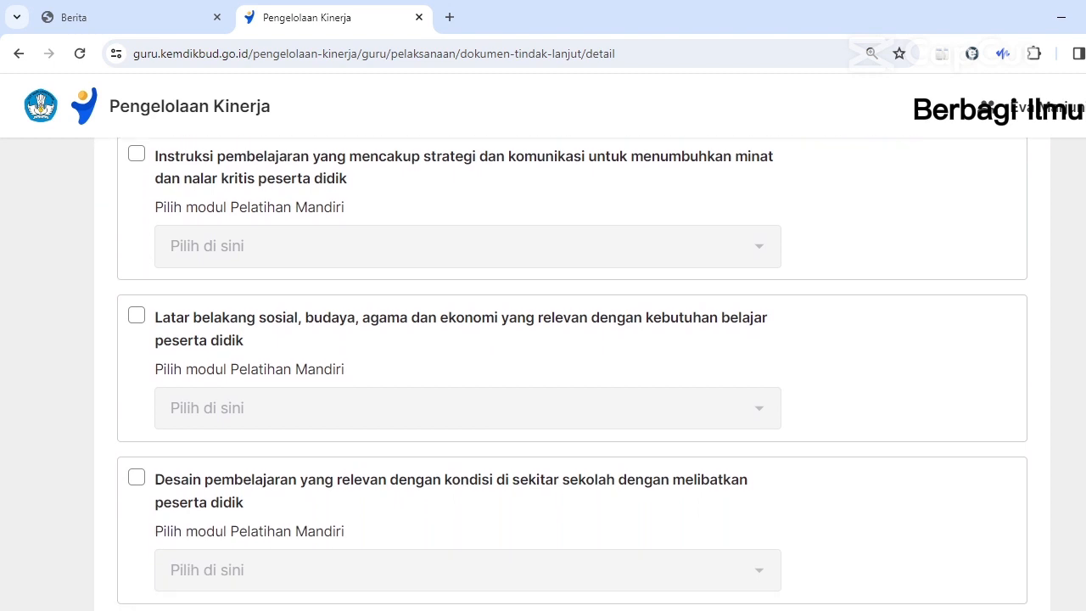
{"action": "scroll", "coordinate": [966, 359], "scroll_direction": "down", "scroll_amount": 1}
{"action": "scroll", "coordinate": [965, 360], "scroll_direction": "up", "scroll_amount": 2}
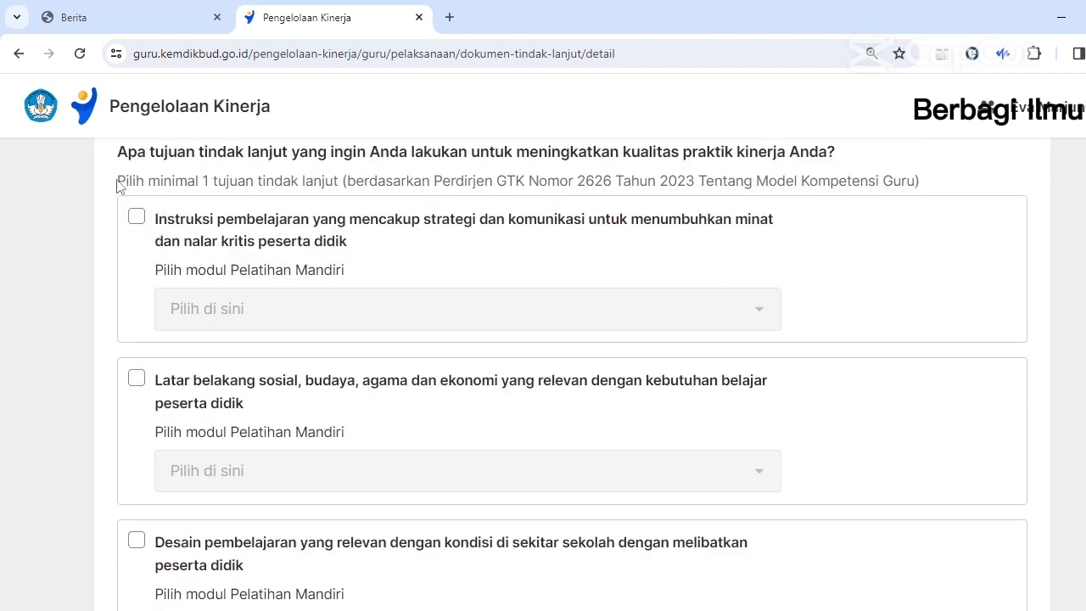
{"action": "left_click_drag", "start_coordinate": [117, 184], "coordinate": [344, 191]}
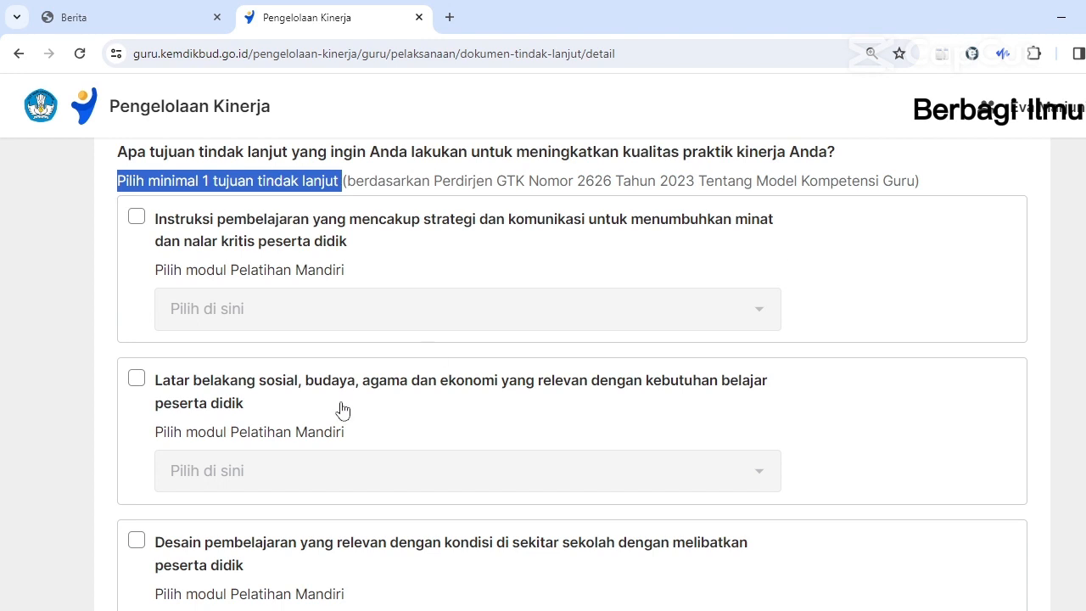
Inspect the Pelatihan Mandiri modules offered for the Desain pembelajaran and Latar belakang sosial goals, leaving both goals unselected
{"action": "scroll", "coordinate": [467, 356], "scroll_direction": "down", "scroll_amount": 2}
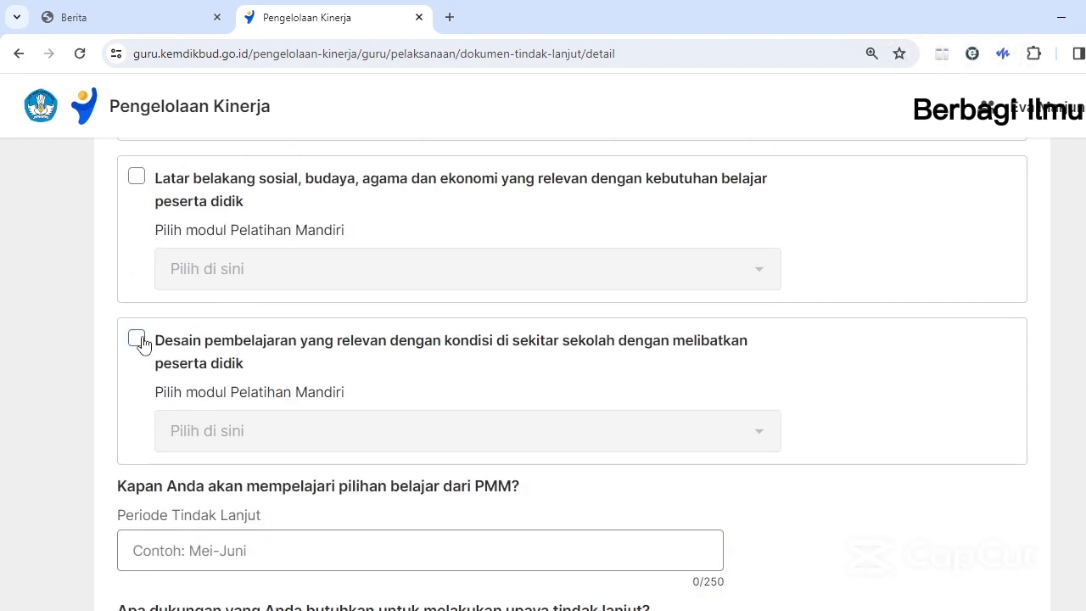
{"action": "left_click", "coordinate": [136, 339]}
{"action": "left_click", "coordinate": [388, 436]}
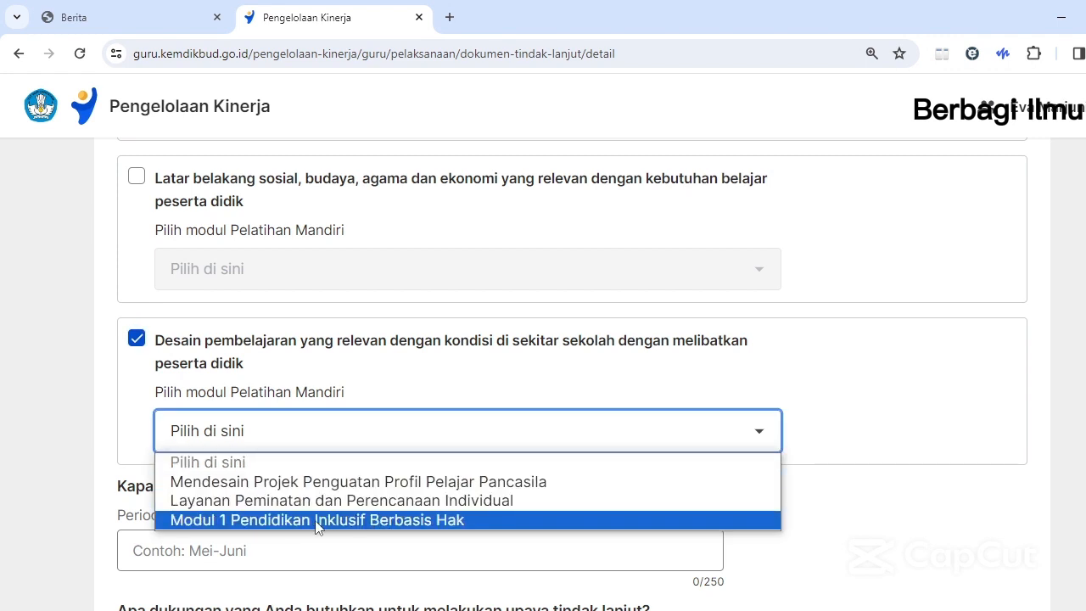
{"action": "left_click", "coordinate": [145, 351]}
{"action": "left_click", "coordinate": [137, 340]}
{"action": "left_click", "coordinate": [136, 177]}
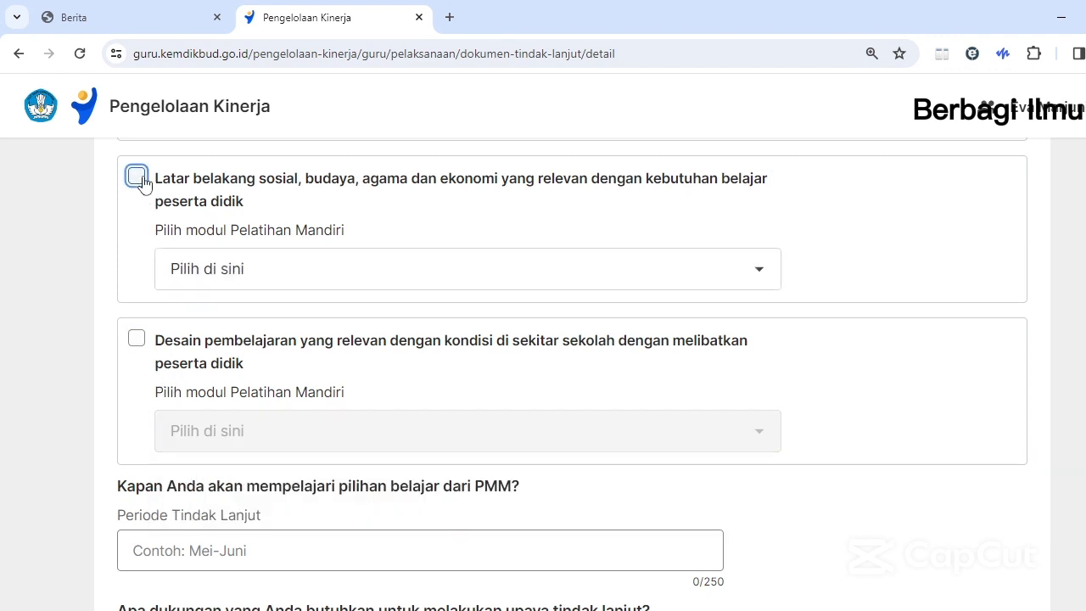
{"action": "left_click", "coordinate": [246, 269]}
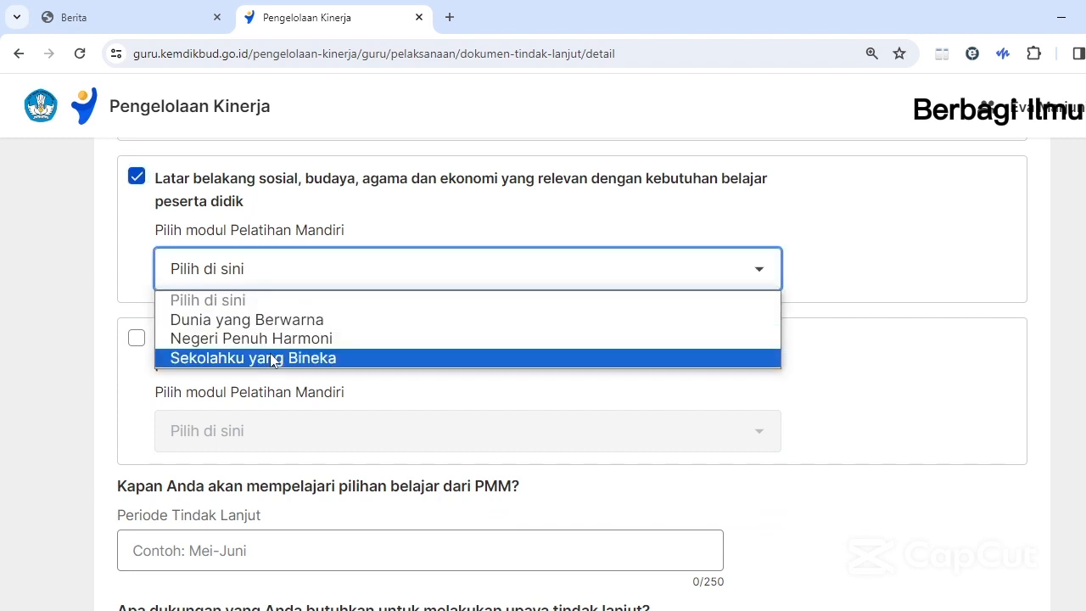
{"action": "left_click", "coordinate": [146, 180]}
{"action": "left_click", "coordinate": [146, 180]}
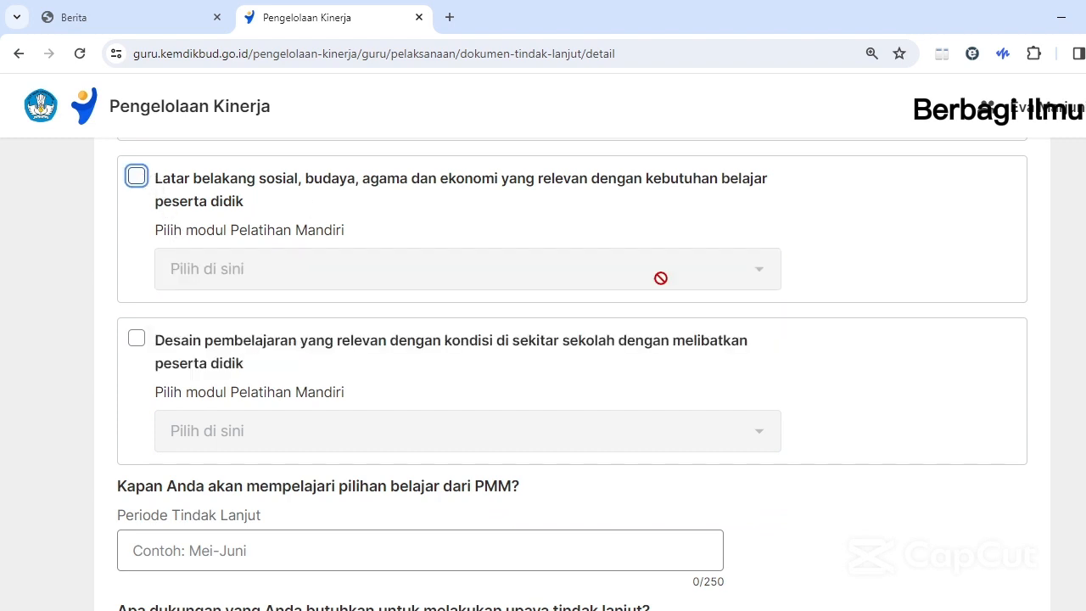
Try the Instruksi pembelajaran goal with the module "Kreativitas dan Inovasi", and deselect that goal again
{"action": "scroll", "coordinate": [362, 356], "scroll_direction": "up", "scroll_amount": 3}
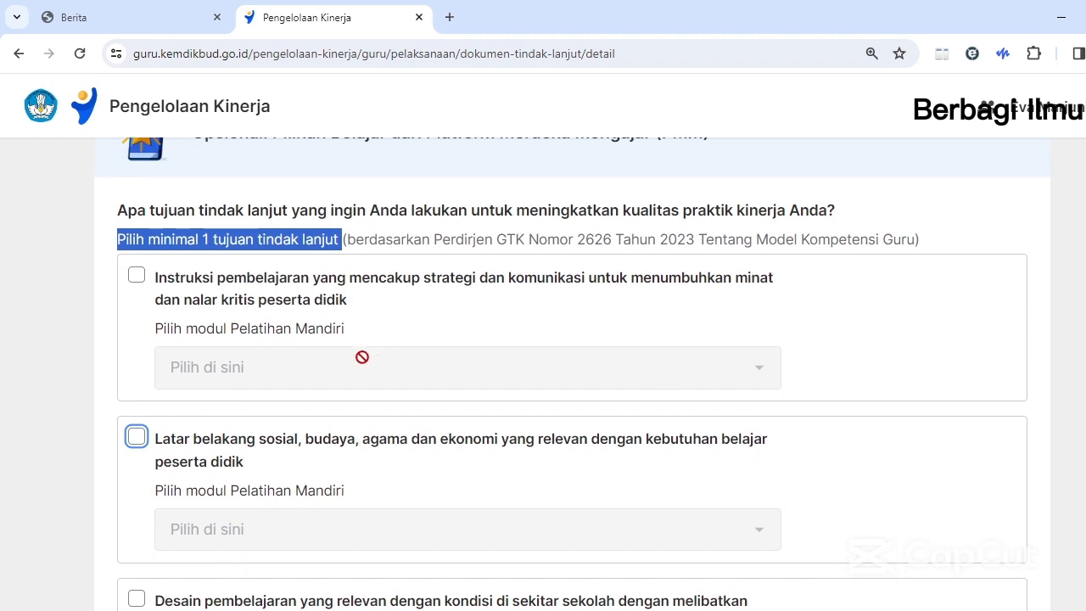
{"action": "left_click", "coordinate": [137, 277]}
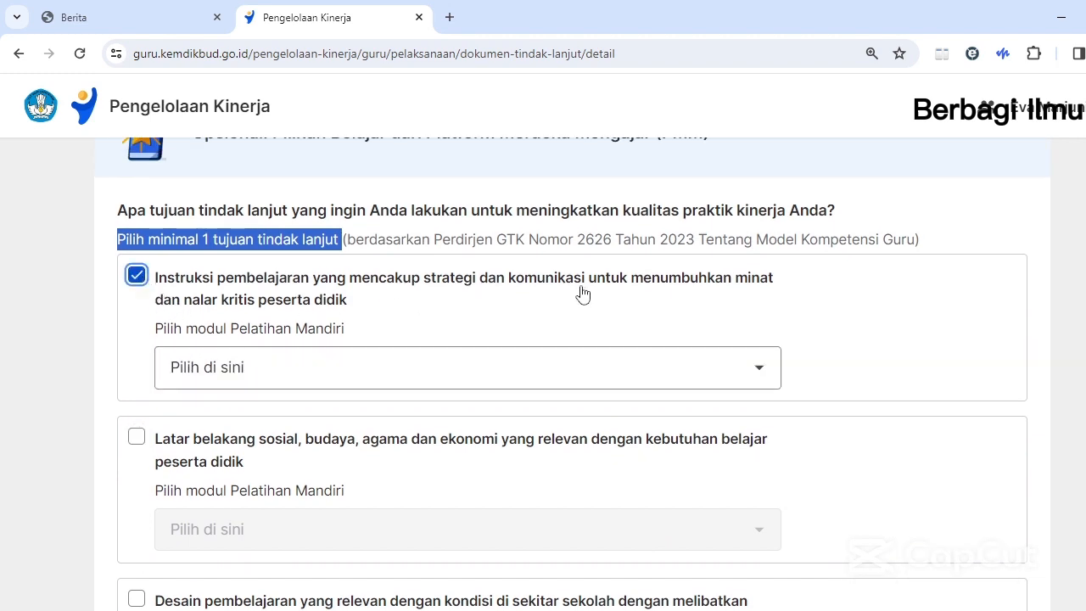
{"action": "left_click", "coordinate": [271, 370]}
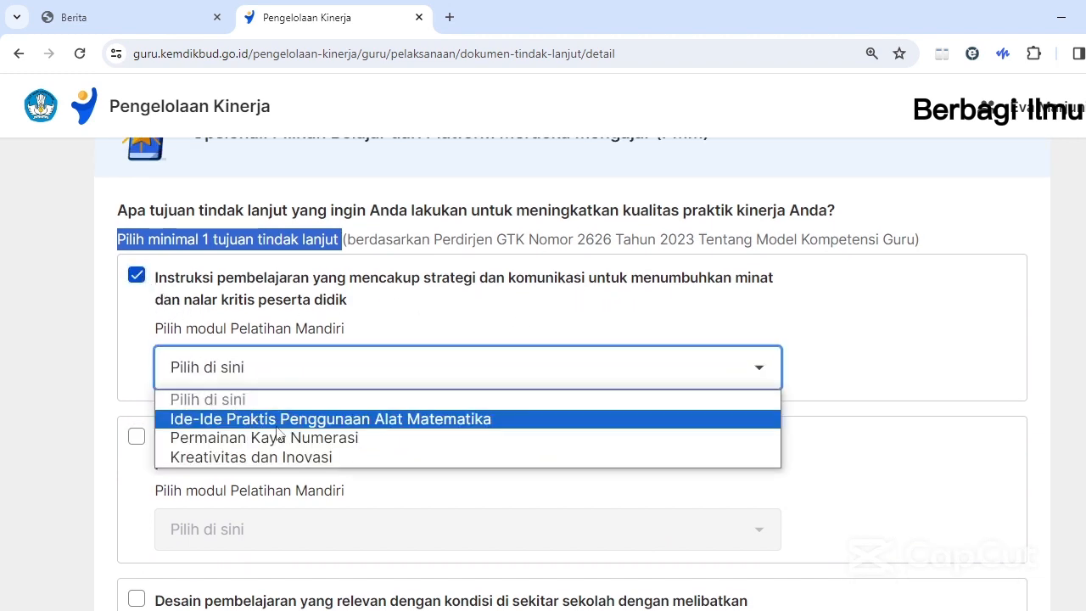
{"action": "left_click", "coordinate": [228, 459]}
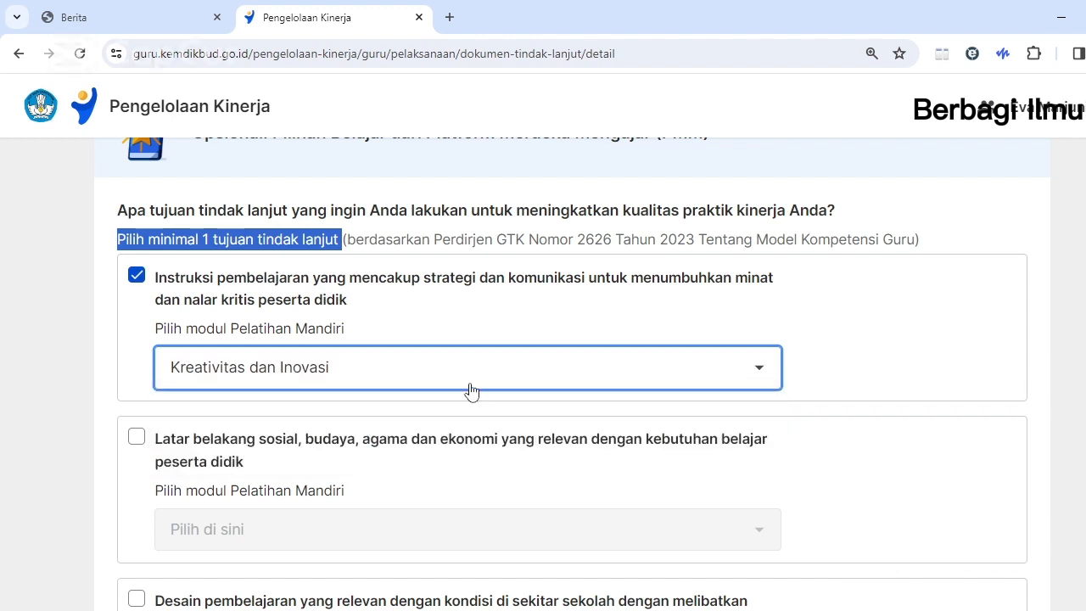
{"action": "scroll", "coordinate": [543, 373], "scroll_direction": "down", "scroll_amount": 4}
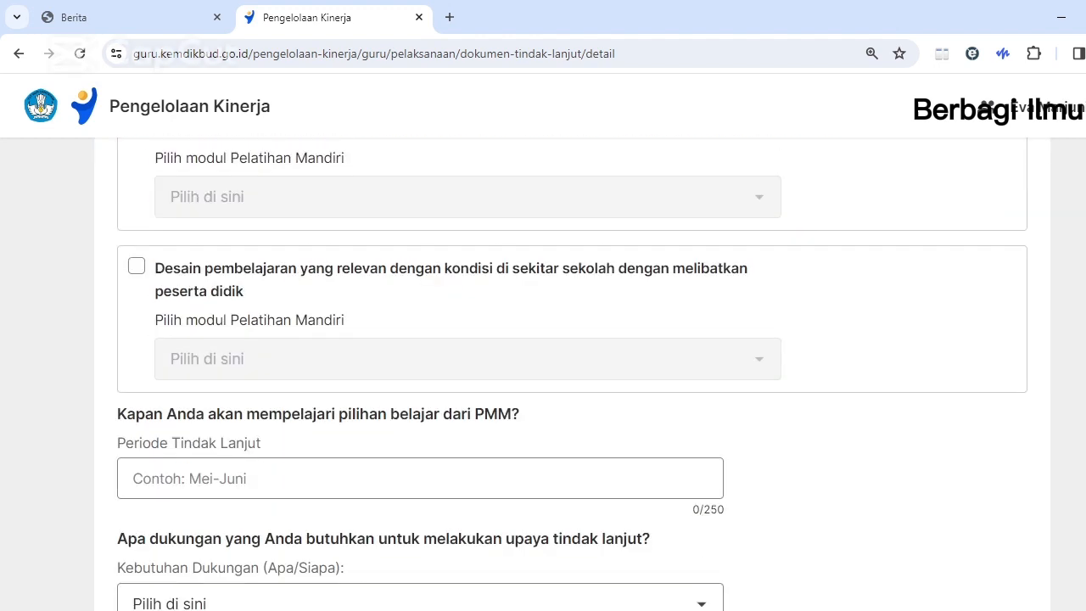
{"action": "scroll", "coordinate": [543, 373], "scroll_direction": "down", "scroll_amount": 2}
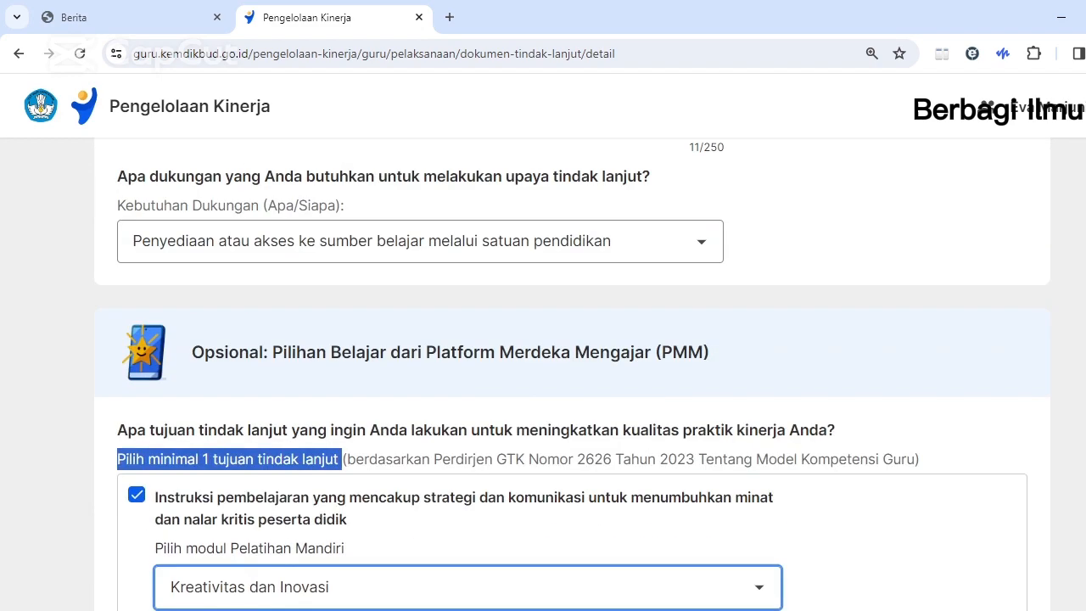
{"action": "left_click", "coordinate": [1024, 416]}
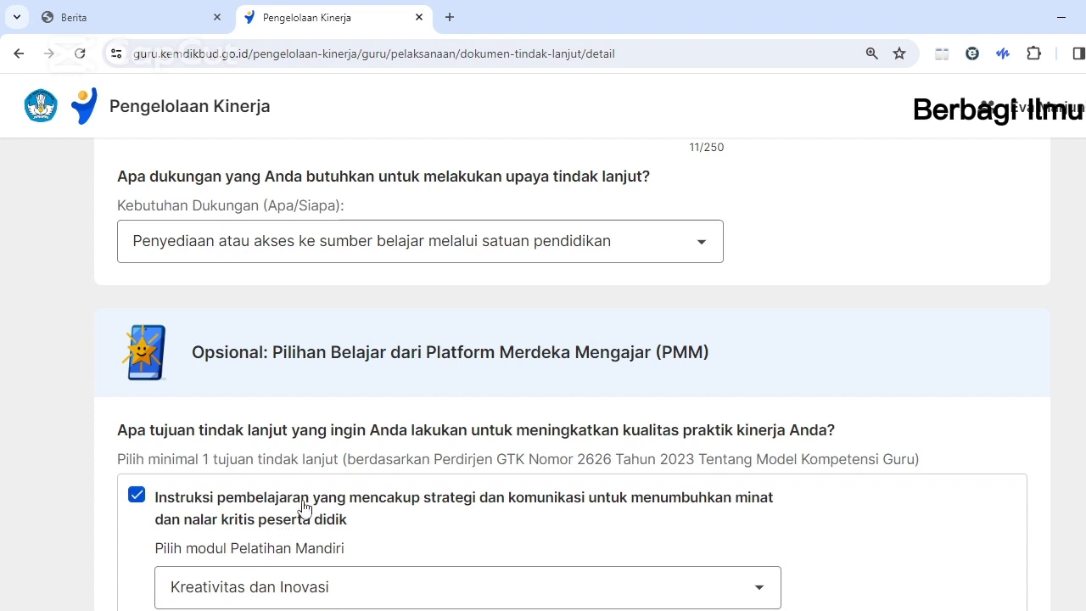
{"action": "scroll", "coordinate": [572, 373], "scroll_direction": "down", "scroll_amount": 4}
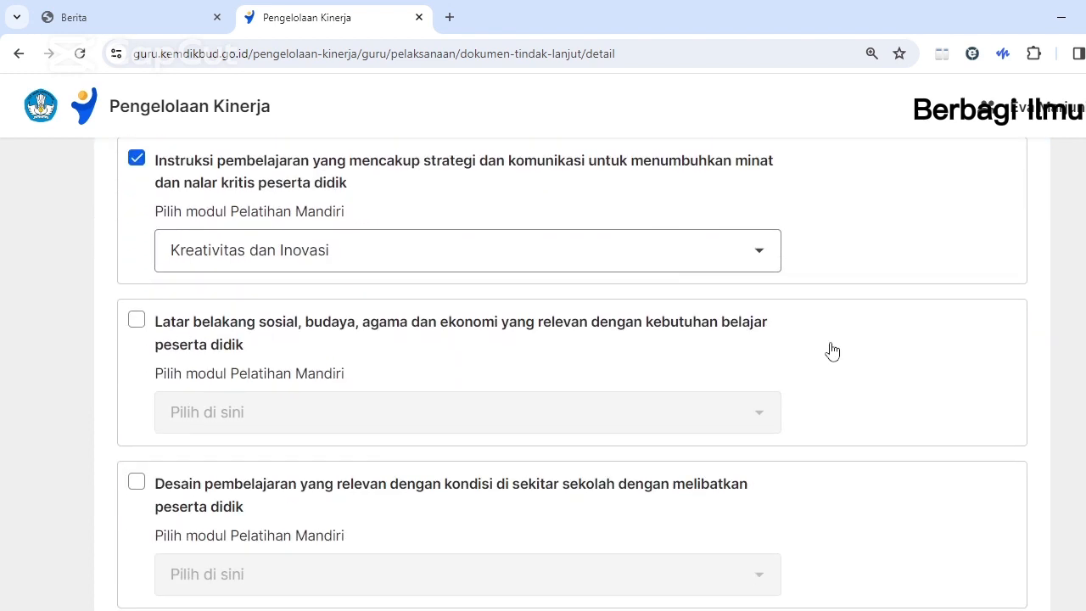
{"action": "left_click", "coordinate": [137, 163]}
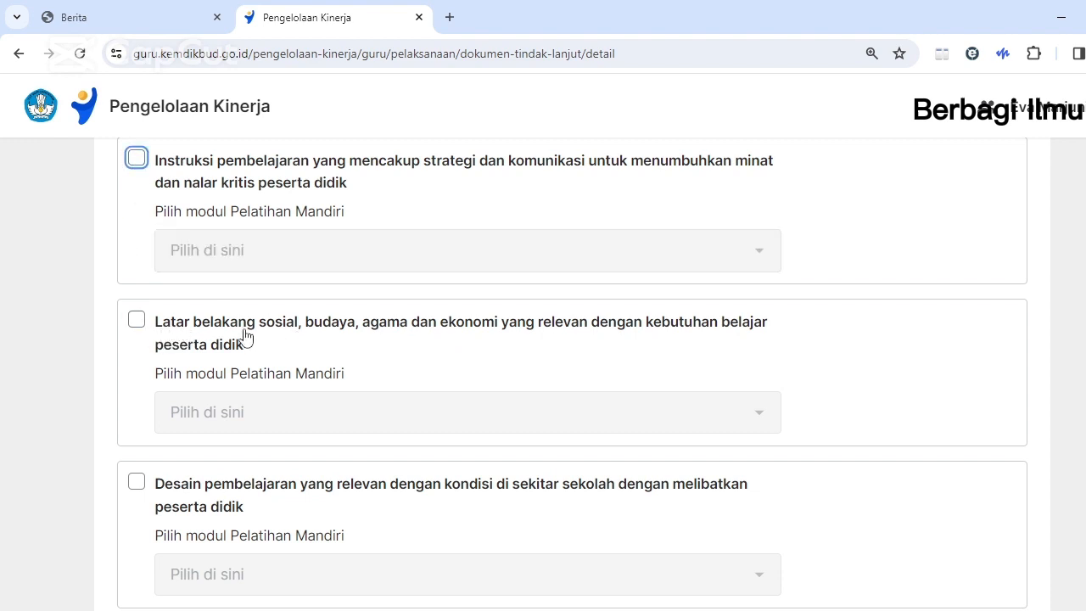
Select the Latar belakang sosial, budaya, agama dan ekonomi goal and choose "Sekolahku yang Bineka" as its Pelatihan Mandiri module
{"action": "left_click", "coordinate": [133, 322]}
{"action": "left_click", "coordinate": [275, 429]}
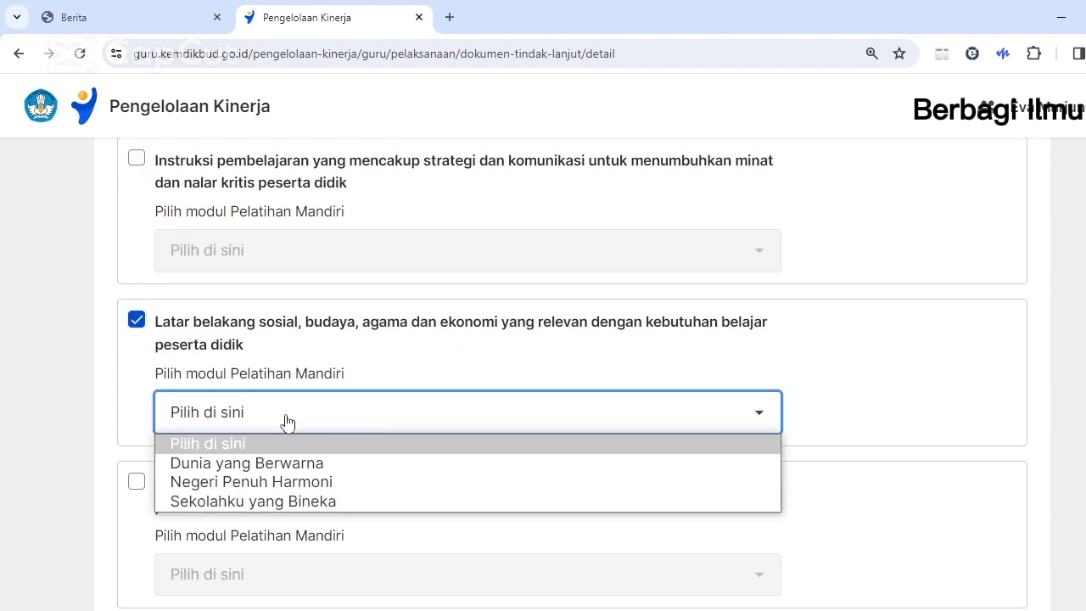
{"action": "left_click", "coordinate": [276, 503]}
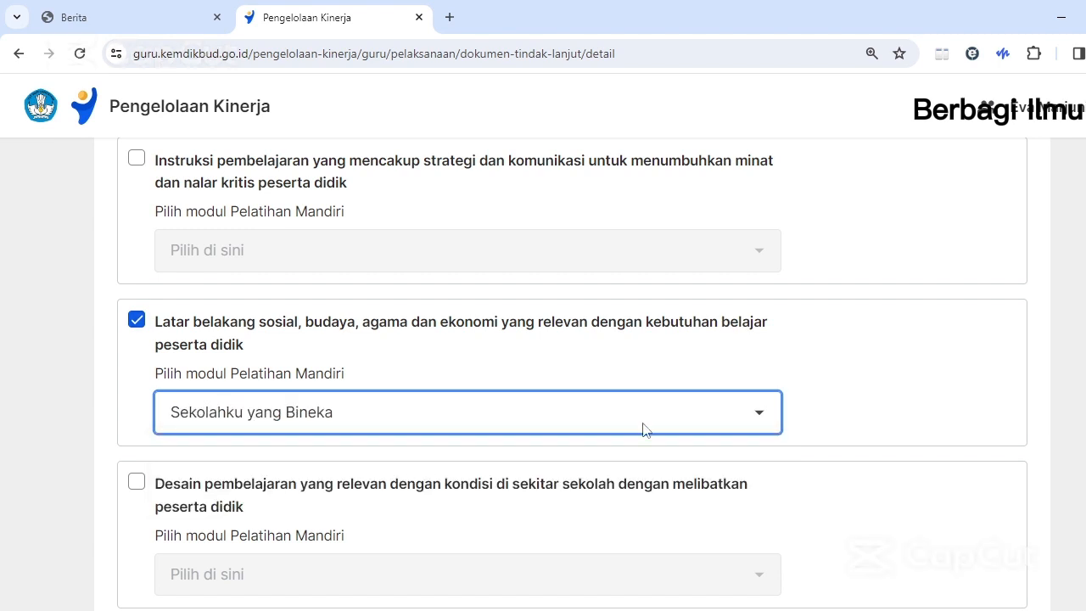
{"action": "left_click", "coordinate": [1063, 400]}
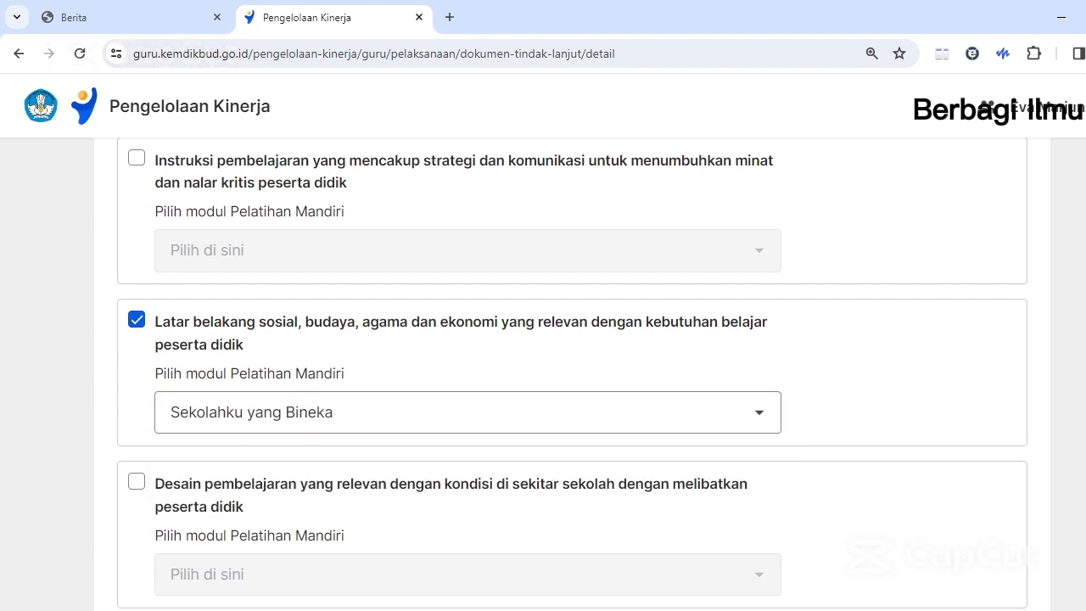
Enter "April - Mei" as the Periode Tindak Lanjut for studying the PMM learning choices
{"action": "scroll", "coordinate": [572, 373], "scroll_direction": "down", "scroll_amount": 3}
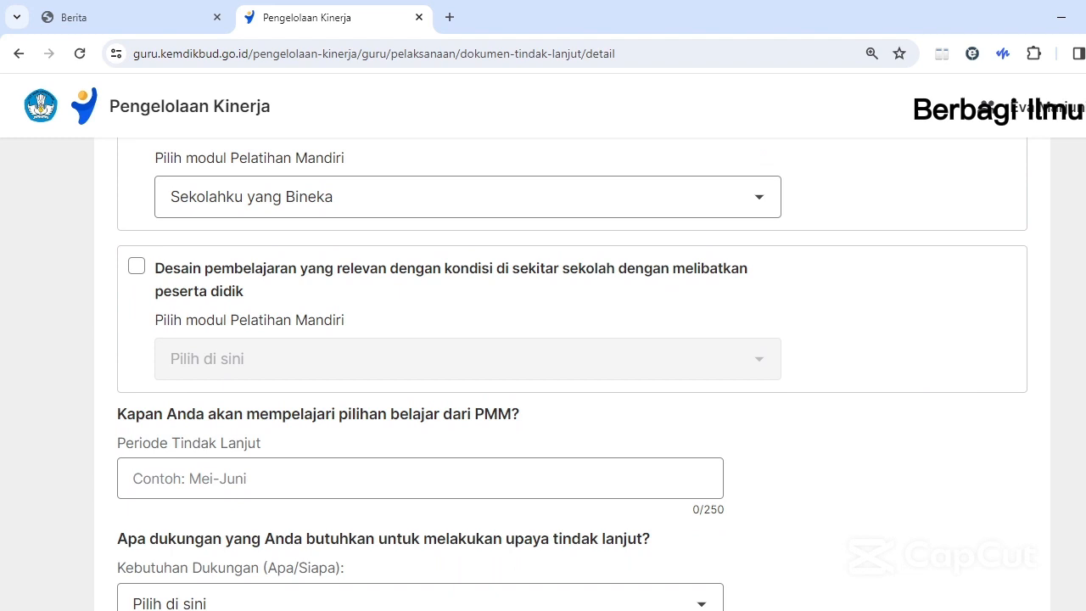
{"action": "scroll", "coordinate": [572, 374], "scroll_direction": "up", "scroll_amount": 2}
{"action": "scroll", "coordinate": [571, 374], "scroll_direction": "down", "scroll_amount": 3}
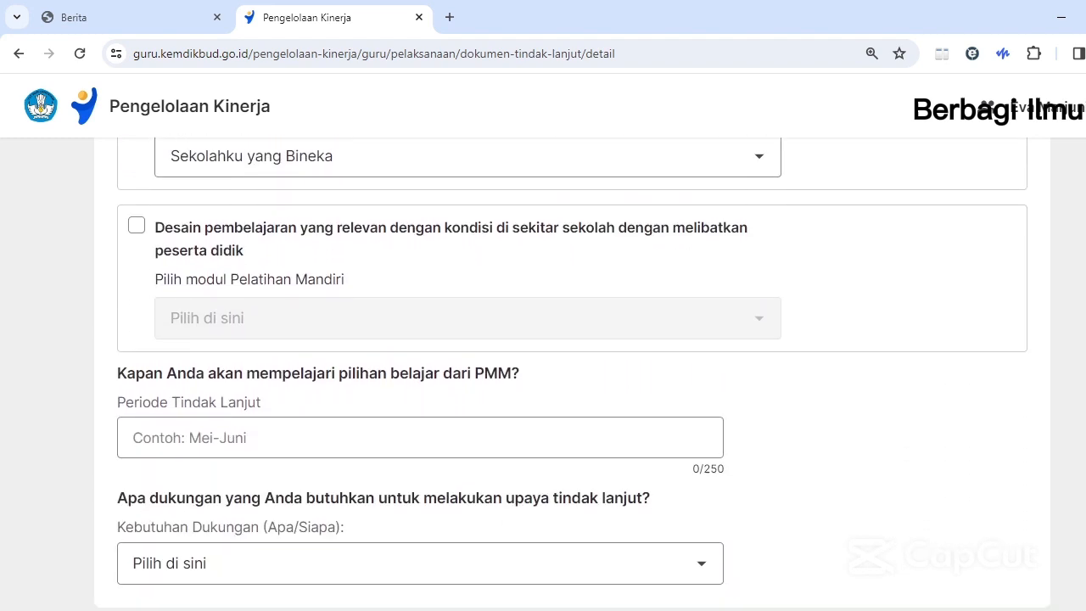
{"action": "left_click", "coordinate": [484, 404]}
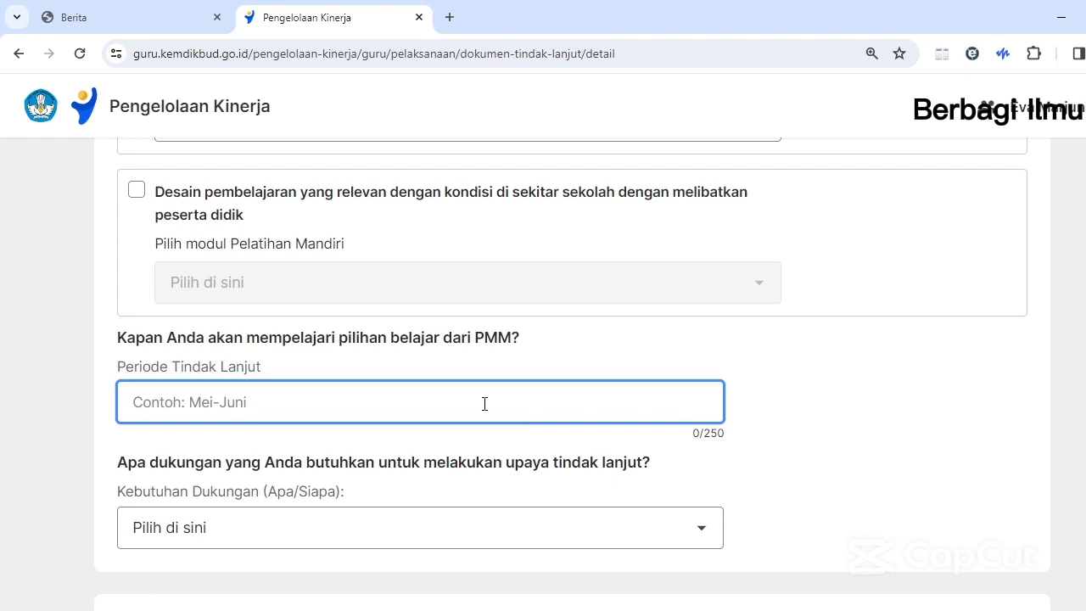
{"action": "type", "text": "April - Mei"}
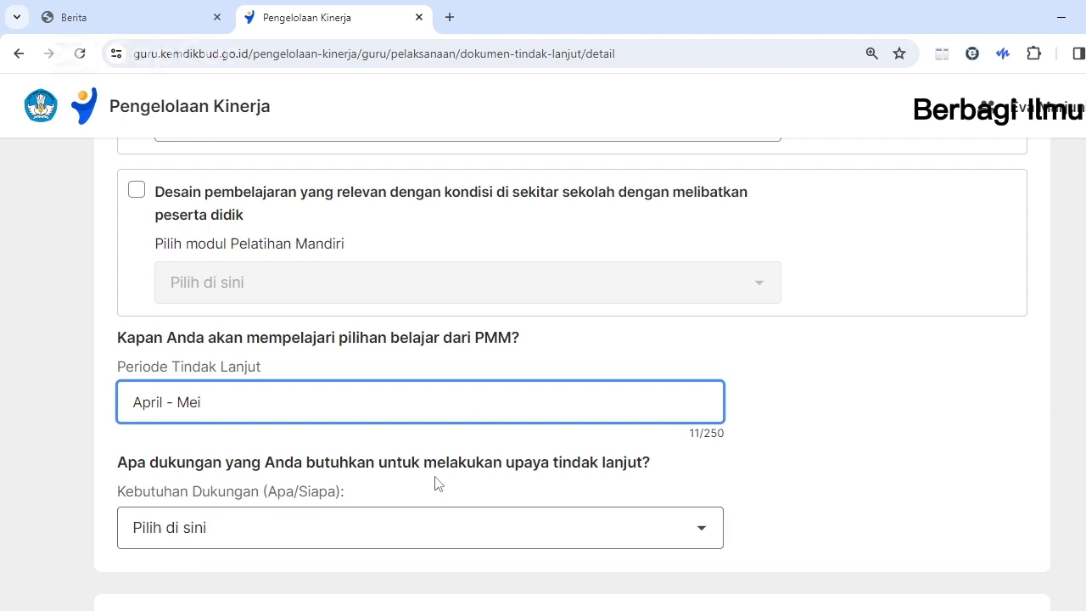
Set the PMM section's Kebutuhan Dukungan to "Penyediaan atau akses ke sumber belajar melalui satuan pendidikan"
{"action": "scroll", "coordinate": [573, 340], "scroll_direction": "down", "scroll_amount": 1}
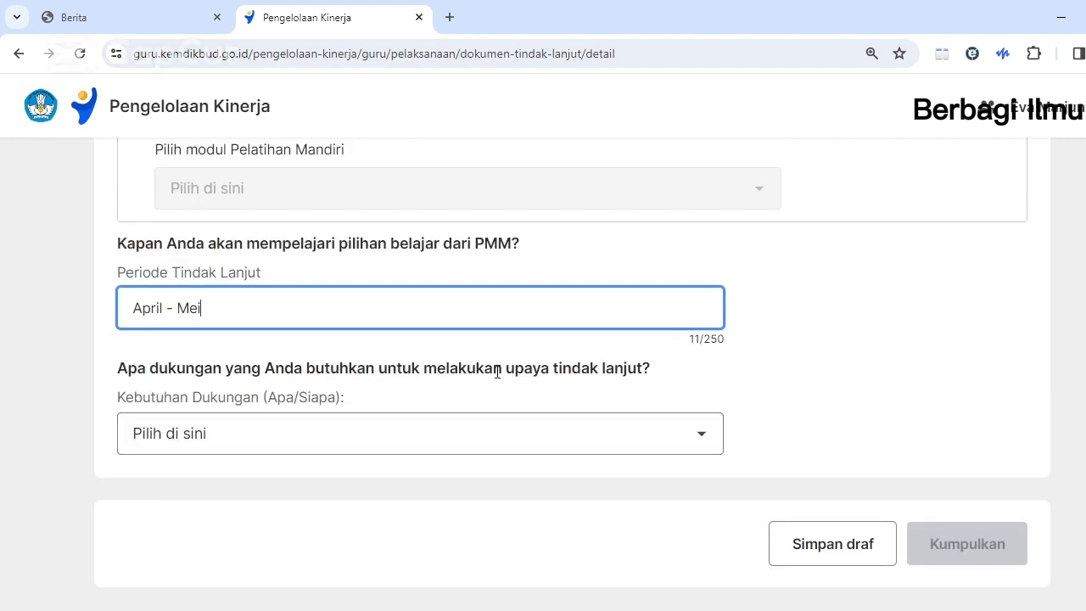
{"action": "left_click", "coordinate": [271, 450]}
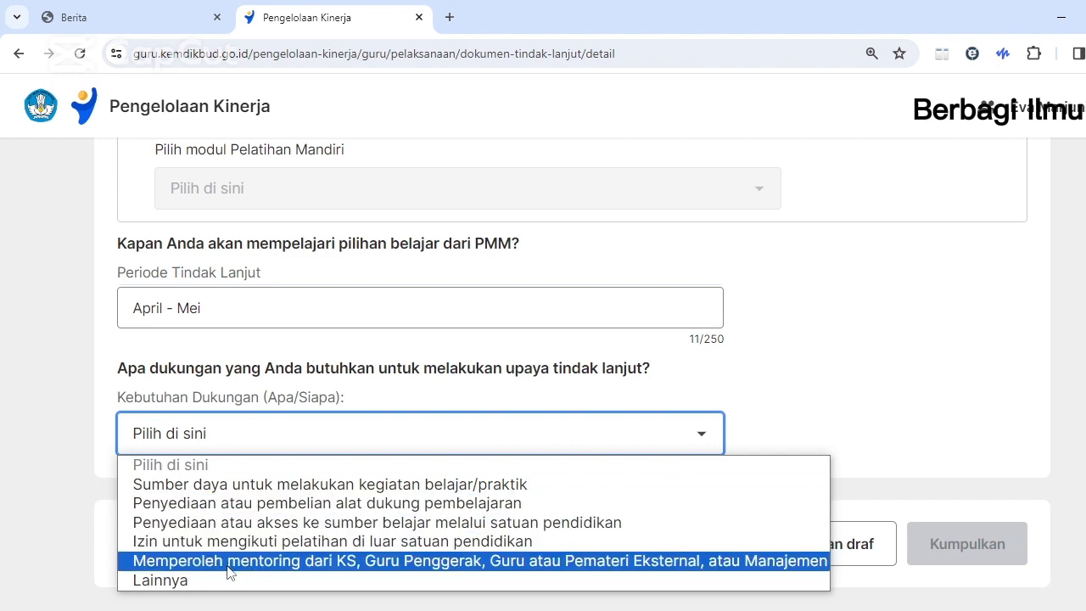
{"action": "left_click", "coordinate": [229, 523]}
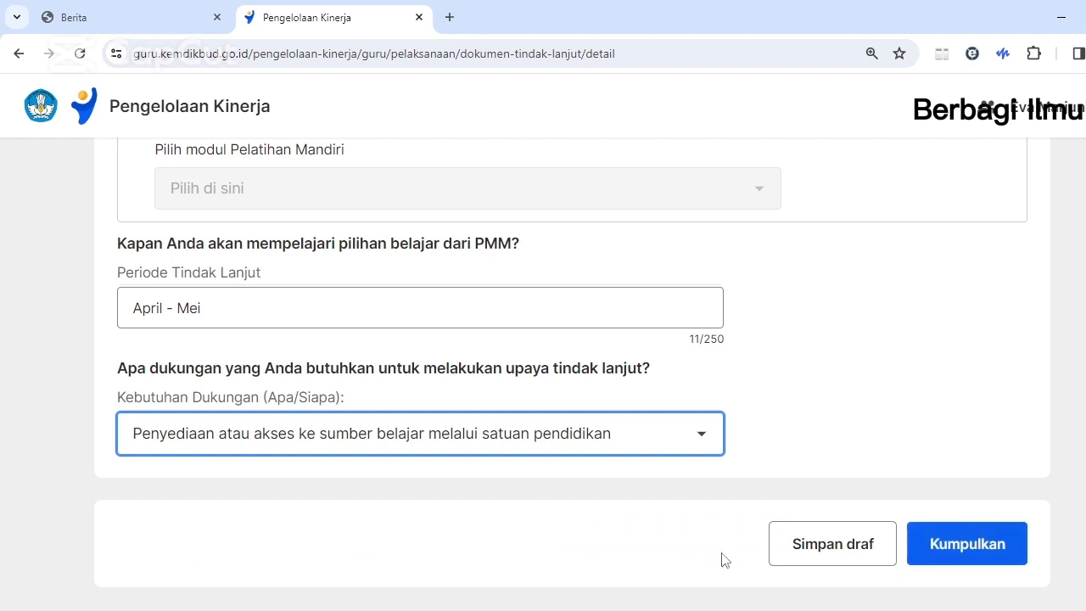
Review the filled-in form, open the document's submission confirmation and choose to check the answers again
{"action": "scroll", "coordinate": [572, 375], "scroll_direction": "up", "scroll_amount": 10}
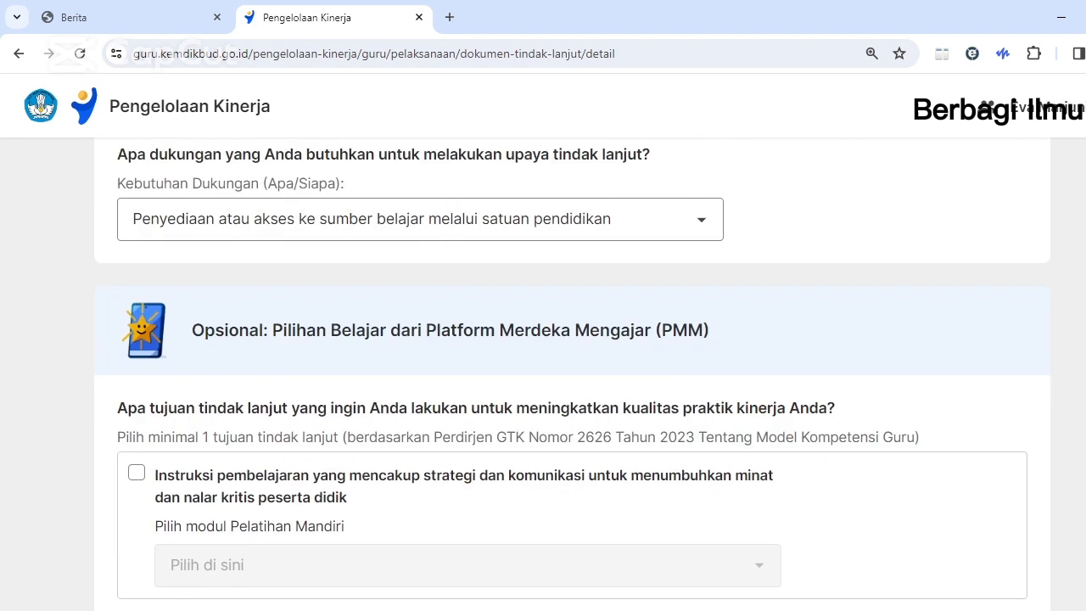
{"action": "scroll", "coordinate": [572, 374], "scroll_direction": "down", "scroll_amount": 2}
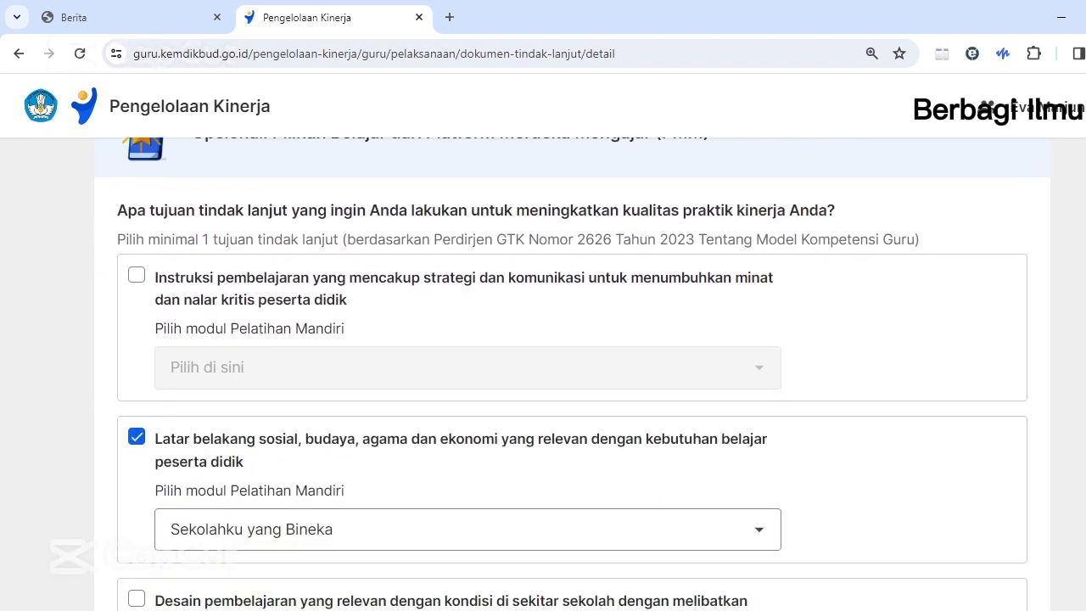
{"action": "scroll", "coordinate": [572, 374], "scroll_direction": "up", "scroll_amount": 15}
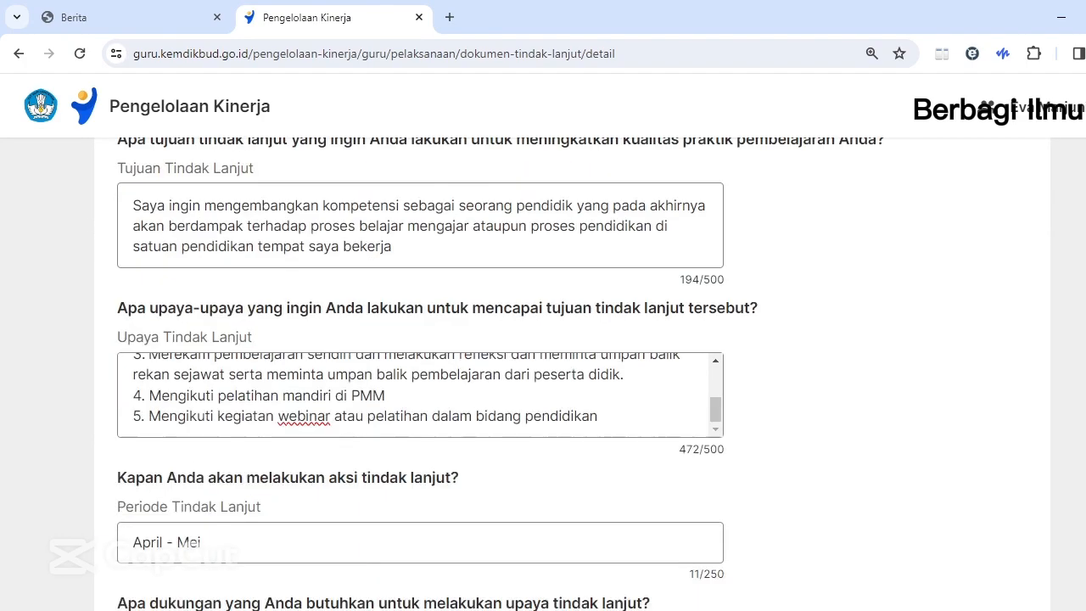
{"action": "scroll", "coordinate": [572, 373], "scroll_direction": "down", "scroll_amount": 5}
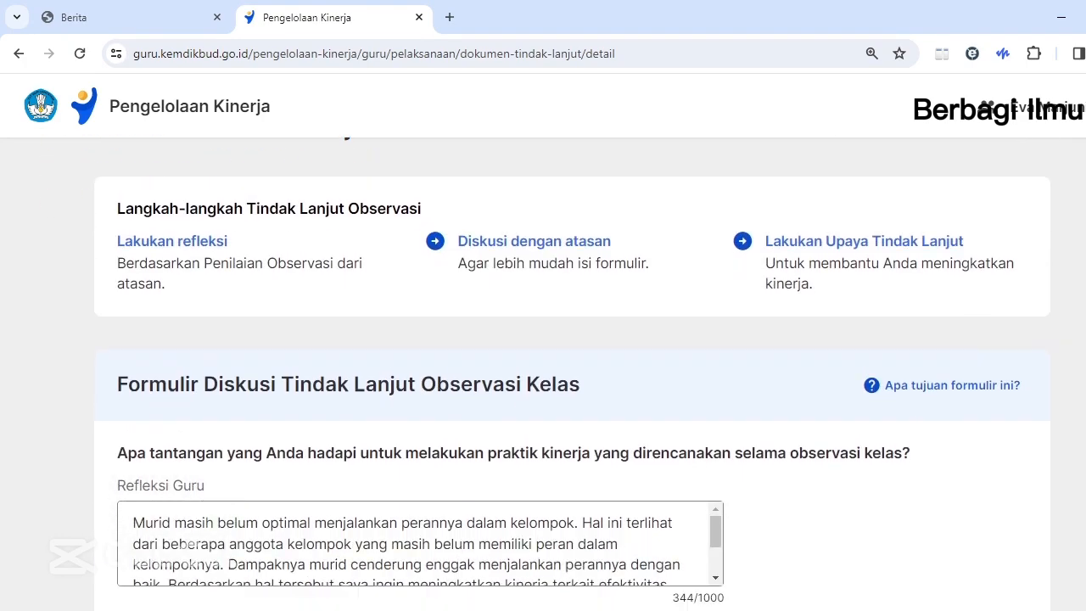
{"action": "scroll", "coordinate": [572, 373], "scroll_direction": "down", "scroll_amount": 12}
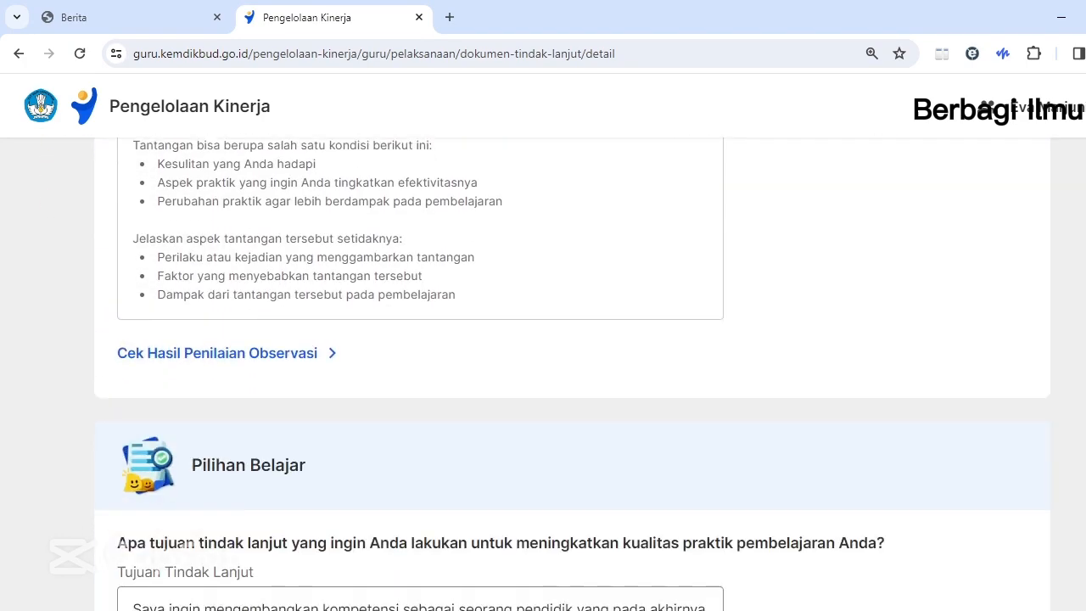
{"action": "scroll", "coordinate": [572, 373], "scroll_direction": "down", "scroll_amount": 10}
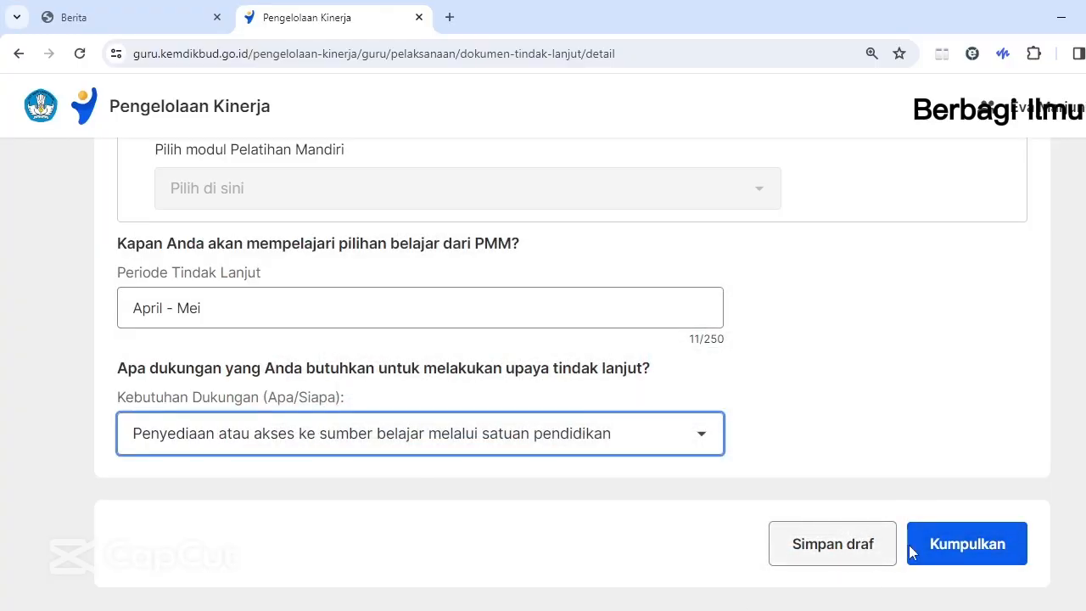
{"action": "left_click", "coordinate": [973, 552]}
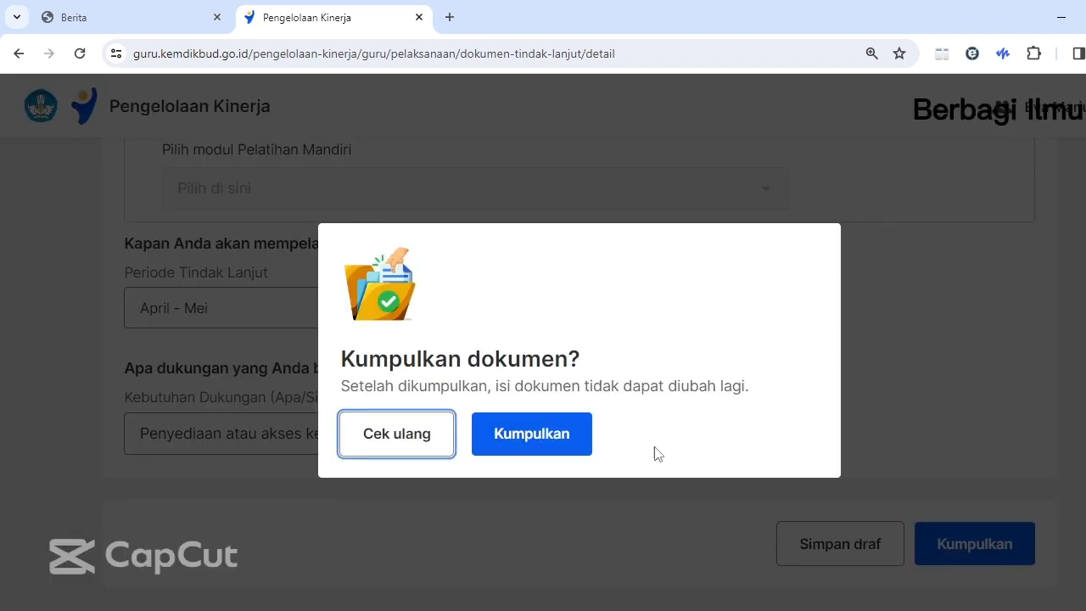
{"action": "left_click", "coordinate": [400, 447]}
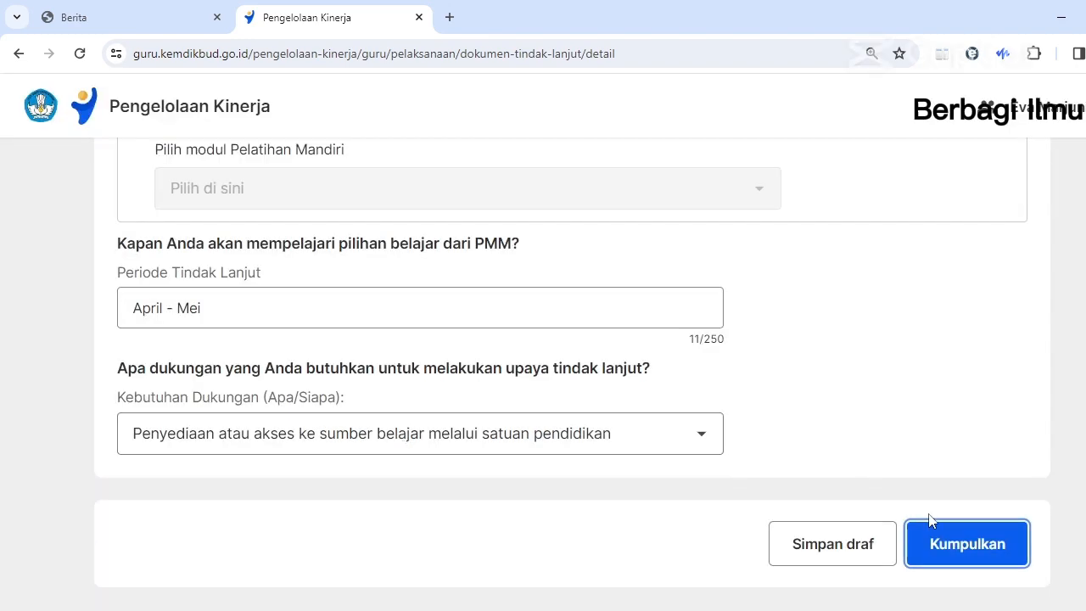
Recheck every answer in the document, from Refleksi Guru through Pilihan Belajar to the optional PMM section
{"action": "scroll", "coordinate": [573, 373], "scroll_direction": "up", "scroll_amount": 15}
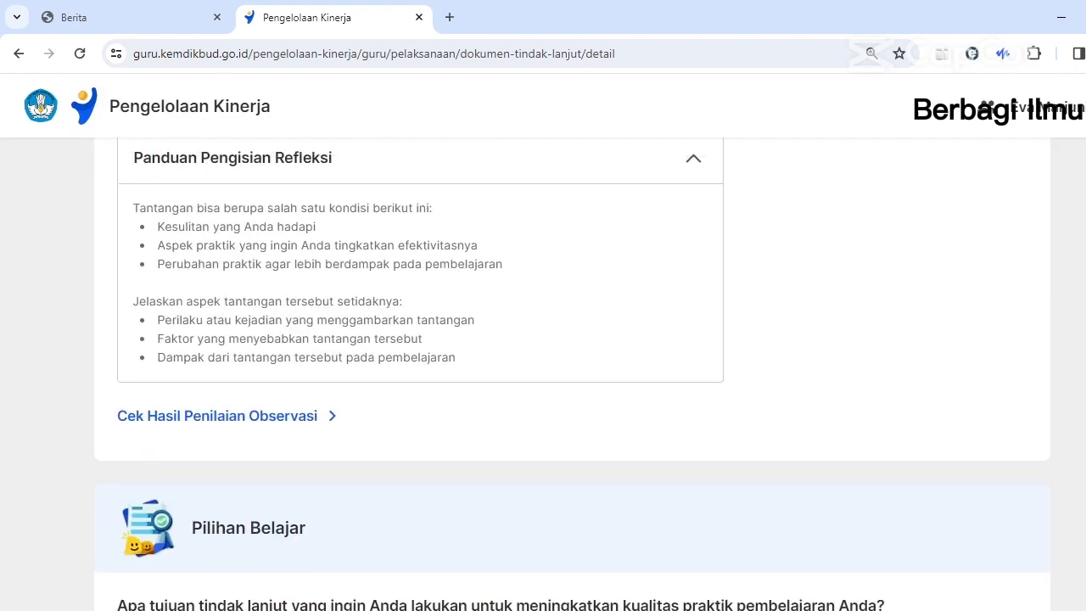
{"action": "scroll", "coordinate": [572, 377], "scroll_direction": "up", "scroll_amount": 4}
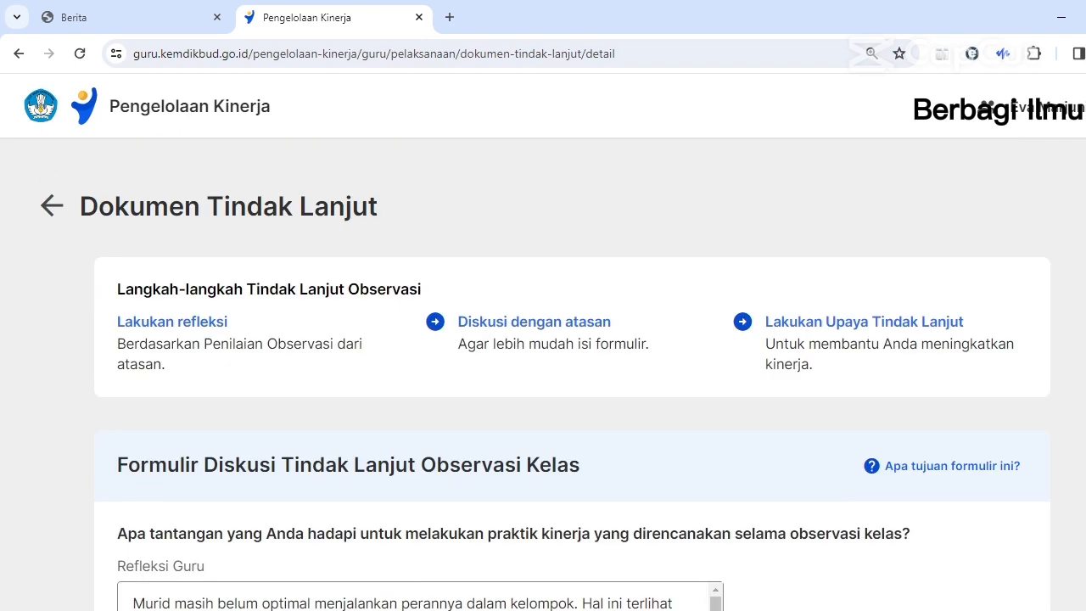
{"action": "scroll", "coordinate": [573, 378], "scroll_direction": "down", "scroll_amount": 2}
{"action": "scroll", "coordinate": [754, 289], "scroll_direction": "down", "scroll_amount": 2}
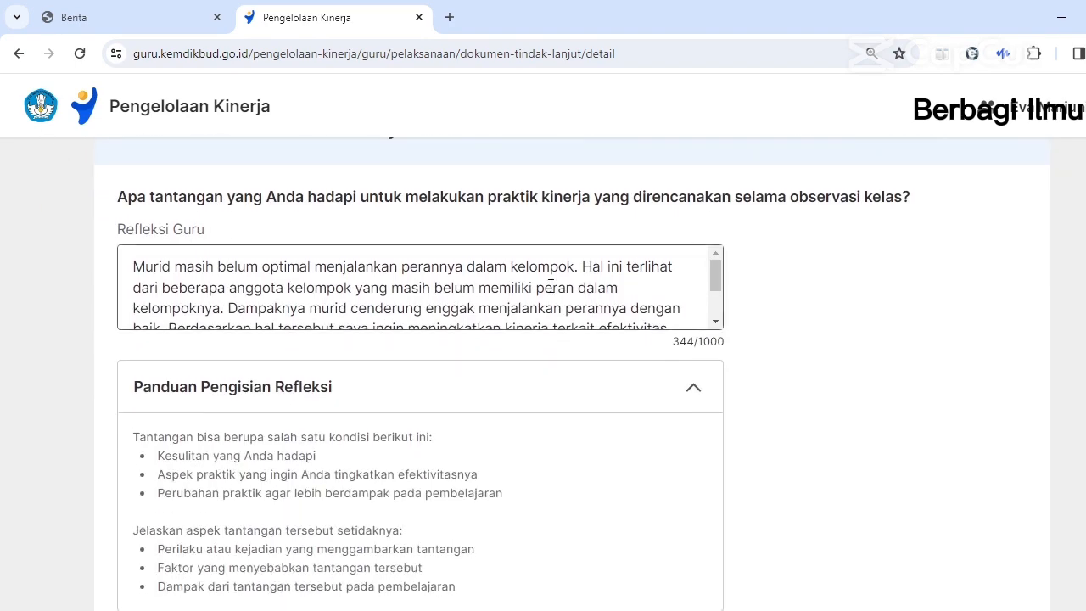
{"action": "scroll", "coordinate": [573, 373], "scroll_direction": "down", "scroll_amount": 8}
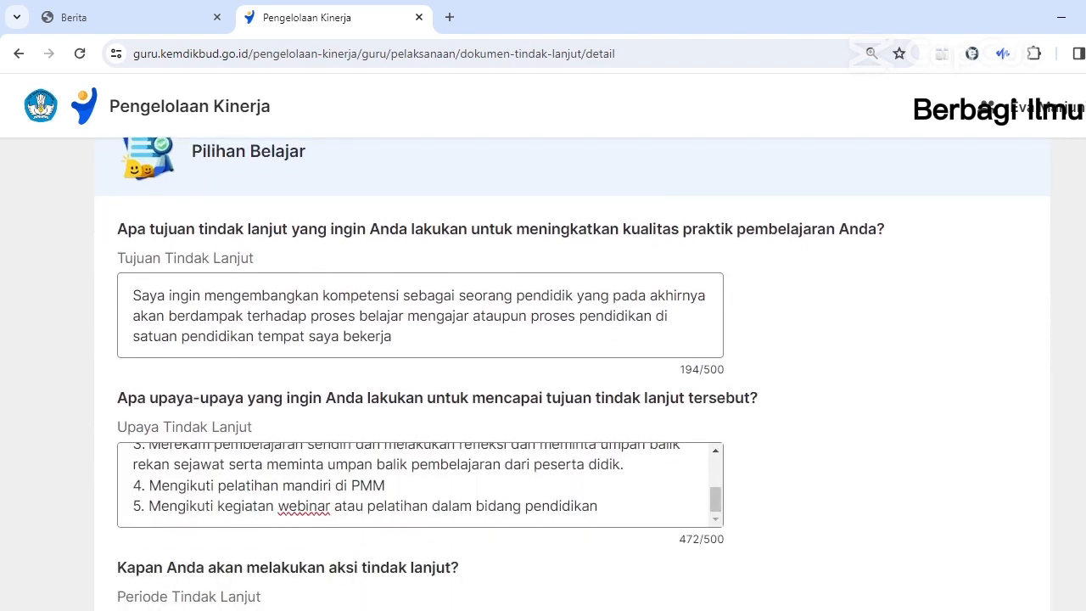
{"action": "scroll", "coordinate": [547, 501], "scroll_direction": "down", "scroll_amount": 4}
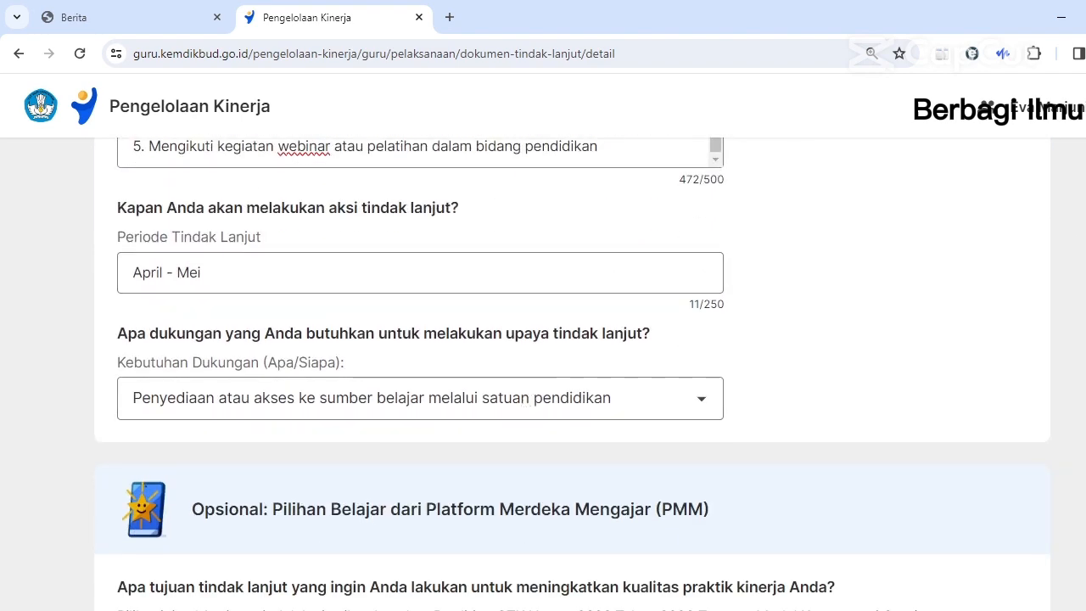
{"action": "scroll", "coordinate": [573, 373], "scroll_direction": "down", "scroll_amount": 5}
{"action": "scroll", "coordinate": [573, 373], "scroll_direction": "down", "scroll_amount": 4}
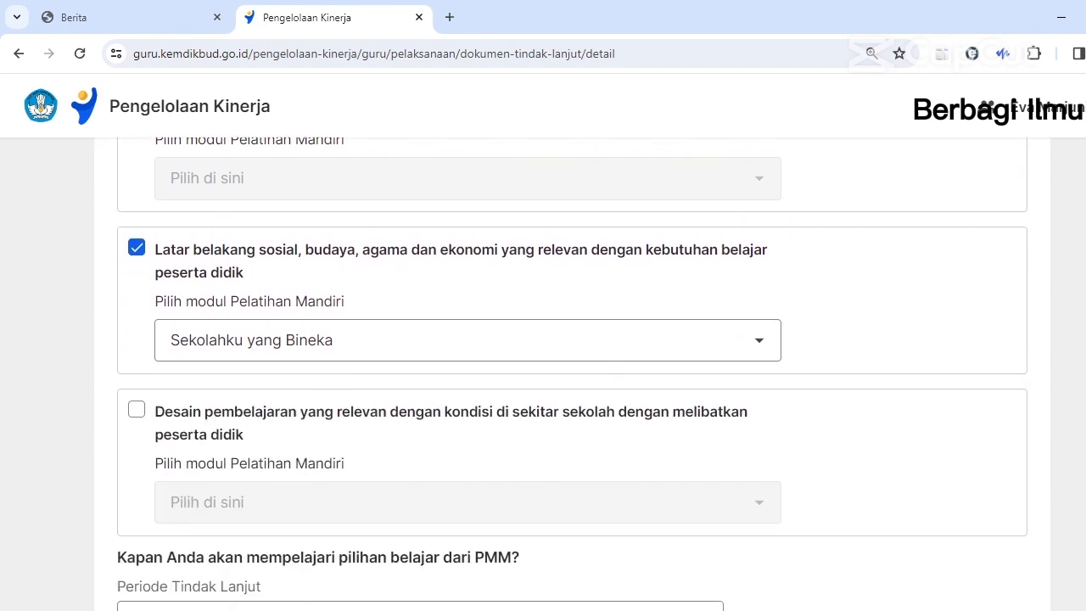
{"action": "scroll", "coordinate": [573, 373], "scroll_direction": "down", "scroll_amount": 4}
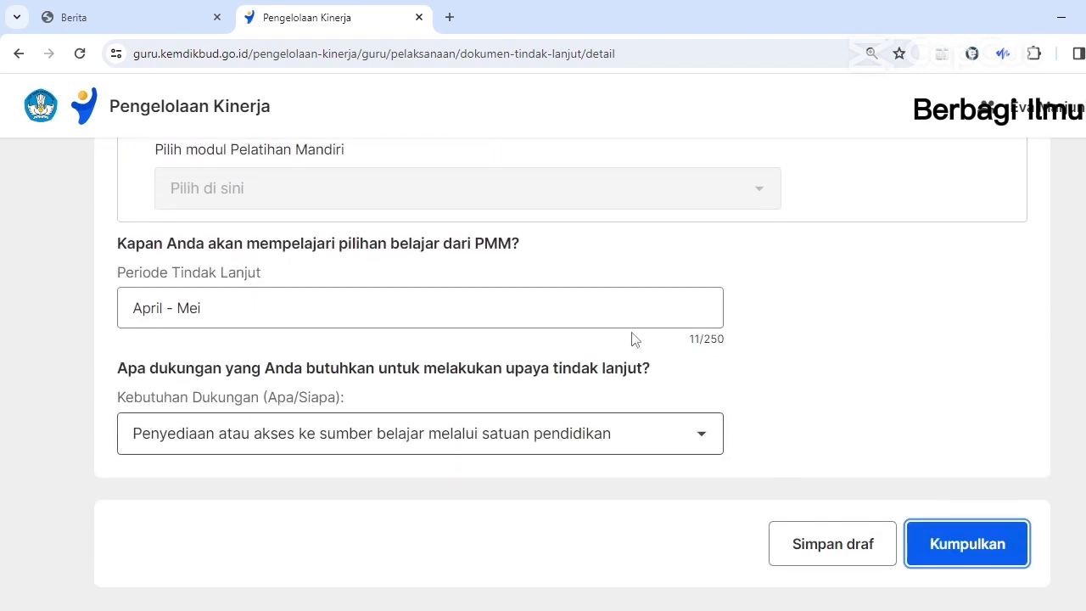
Submit the completed Dokumen Tindak Lanjut and confirm its submission
{"action": "left_click", "coordinate": [967, 547]}
{"action": "left_click", "coordinate": [543, 433]}
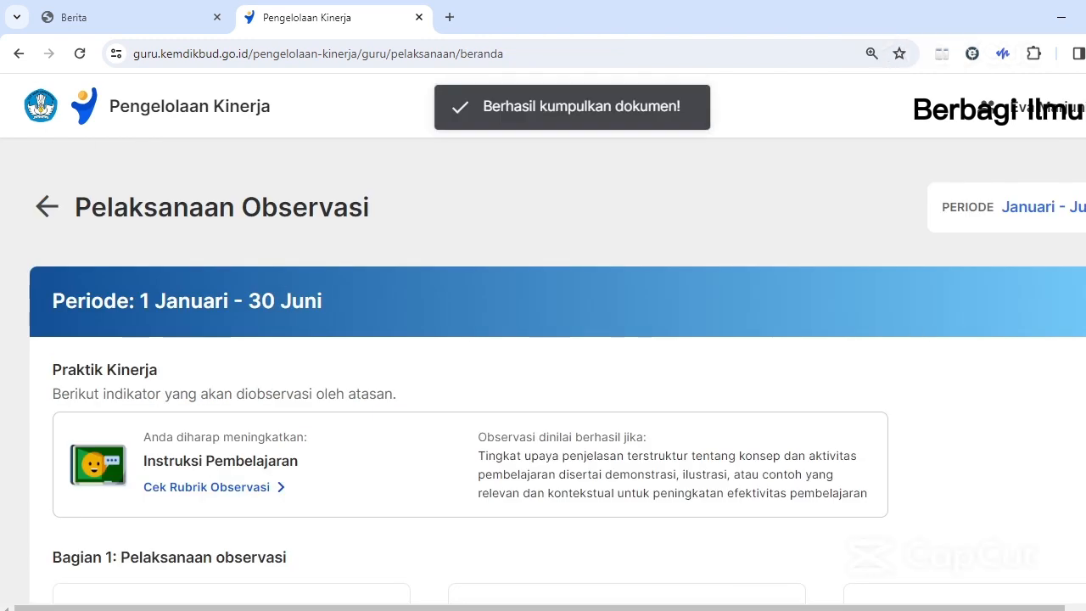
Open the details of the submitted Dokumen Tindak Lanjut and continue past Cek Rating Observasi to the discussion form
{"action": "scroll", "coordinate": [543, 373], "scroll_direction": "down", "scroll_amount": 5}
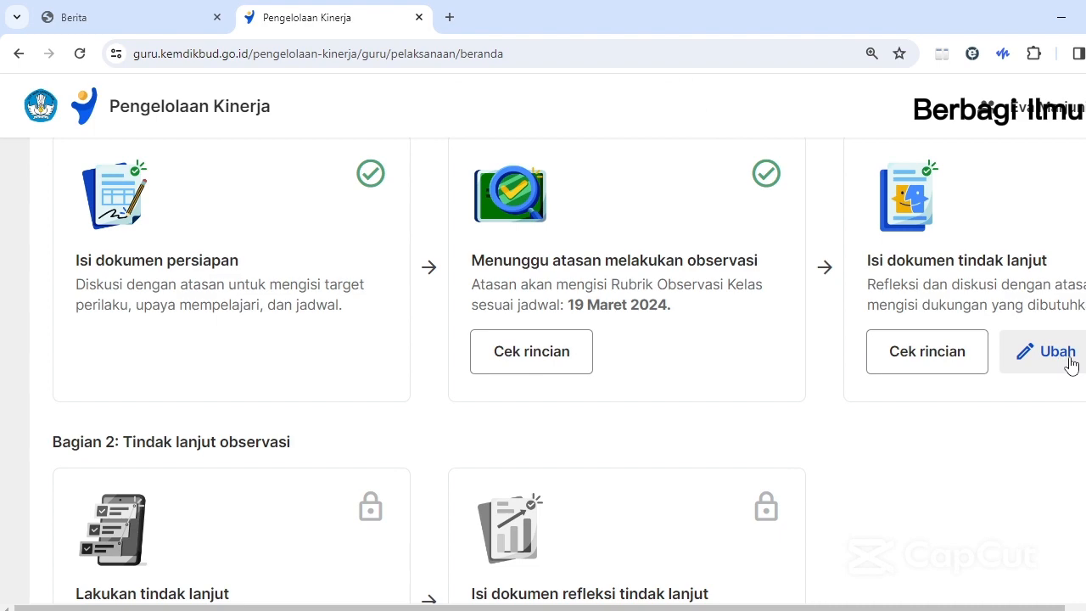
{"action": "left_click", "coordinate": [908, 350]}
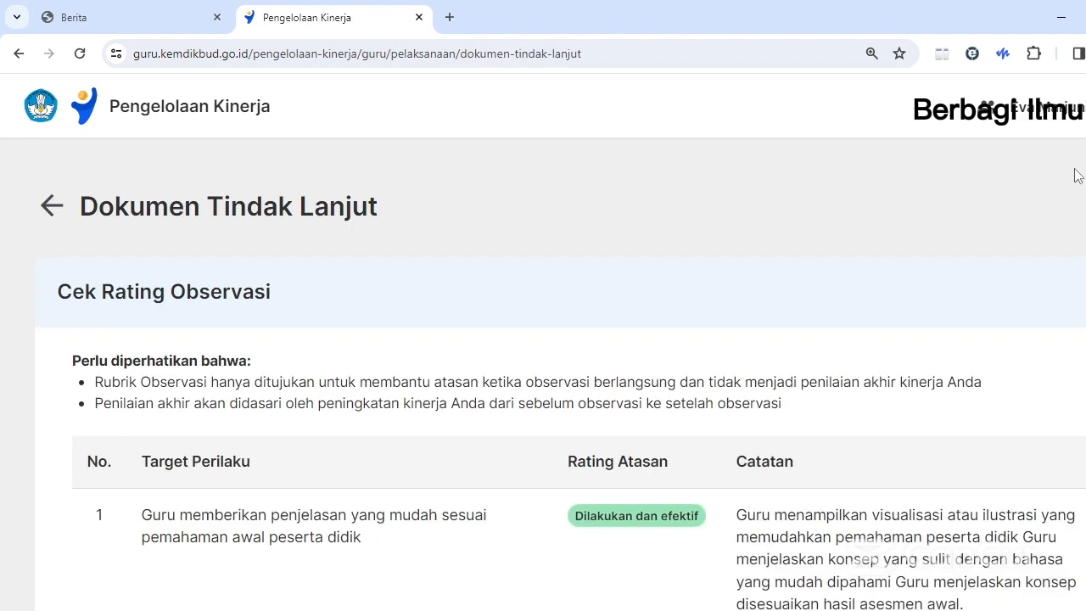
{"action": "scroll", "coordinate": [1041, 509], "scroll_direction": "down", "scroll_amount": 5}
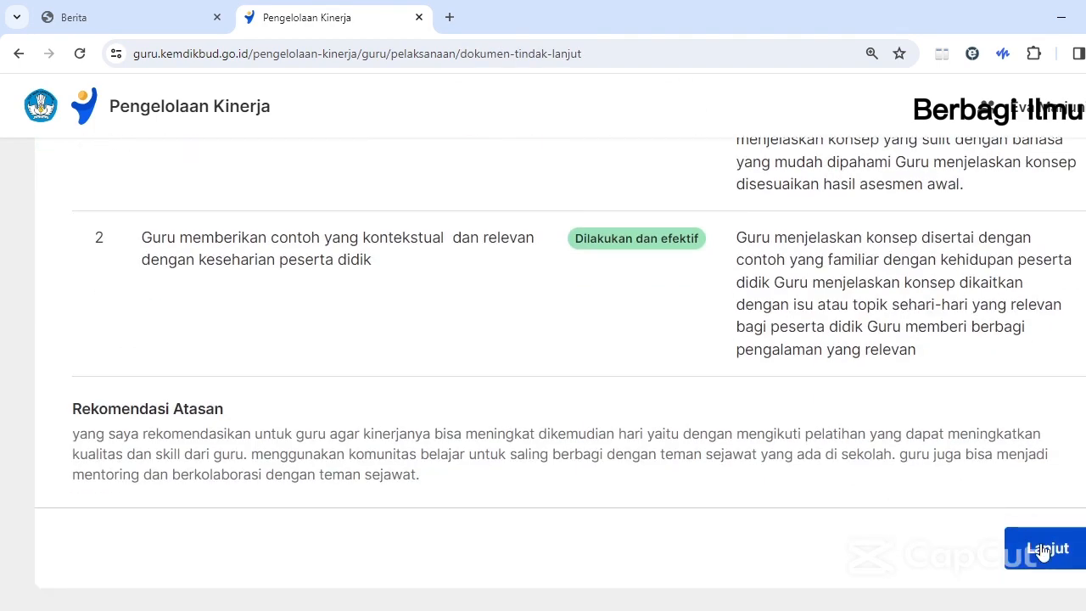
{"action": "left_click", "coordinate": [1042, 548]}
Review the submitted answers from Refleksi Guru through the optional PMM learning section
{"action": "scroll", "coordinate": [572, 374], "scroll_direction": "down", "scroll_amount": 10}
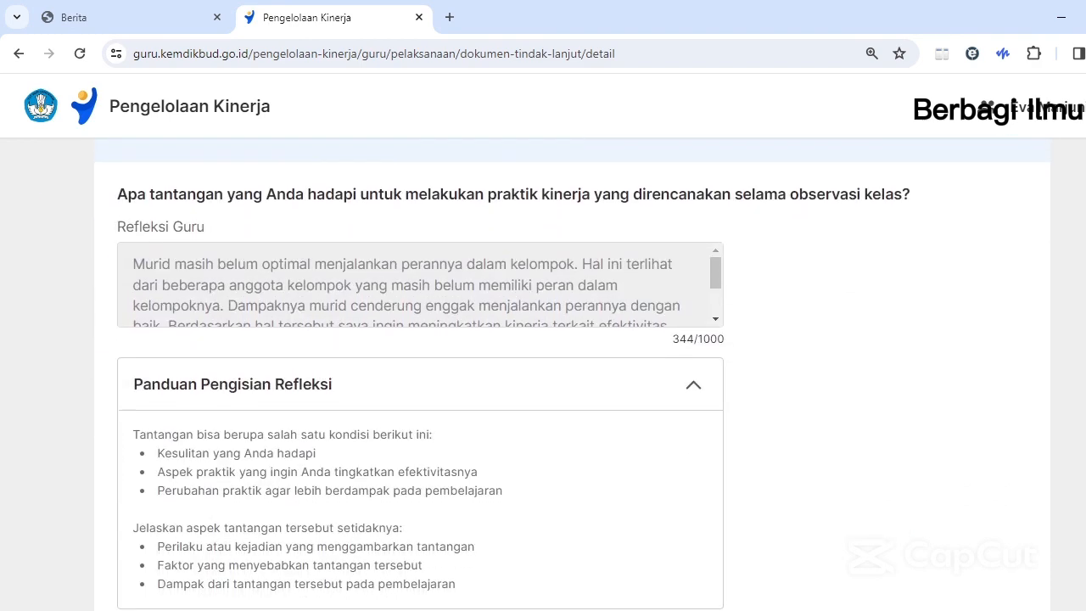
{"action": "scroll", "coordinate": [571, 374], "scroll_direction": "down", "scroll_amount": 8}
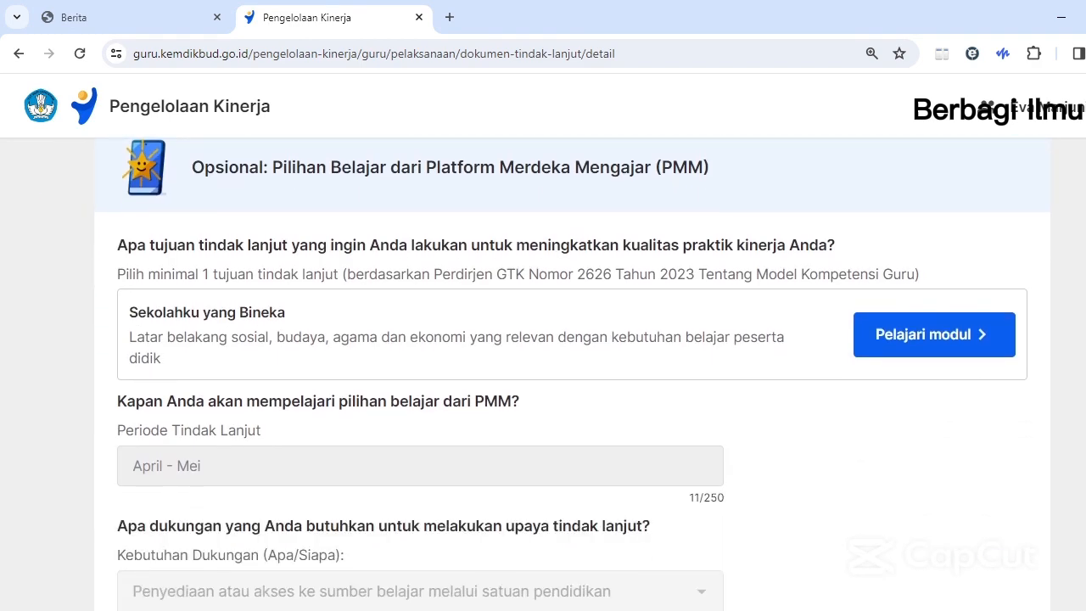
{"action": "scroll", "coordinate": [572, 374], "scroll_direction": "up", "scroll_amount": 18}
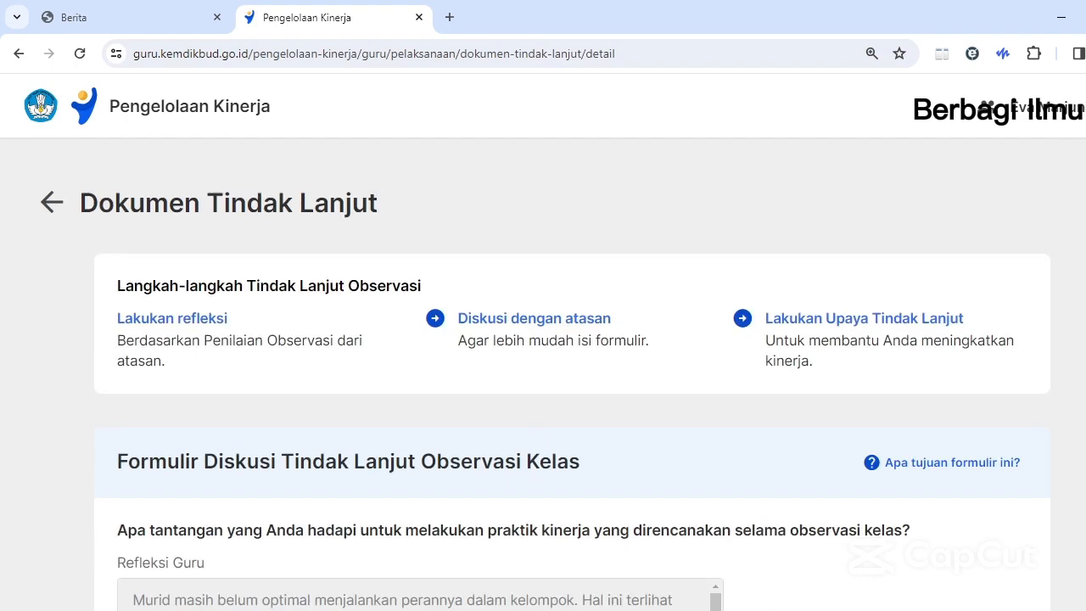
{"action": "scroll", "coordinate": [572, 374], "scroll_direction": "down", "scroll_amount": 12}
{"action": "scroll", "coordinate": [572, 374], "scroll_direction": "down", "scroll_amount": 5}
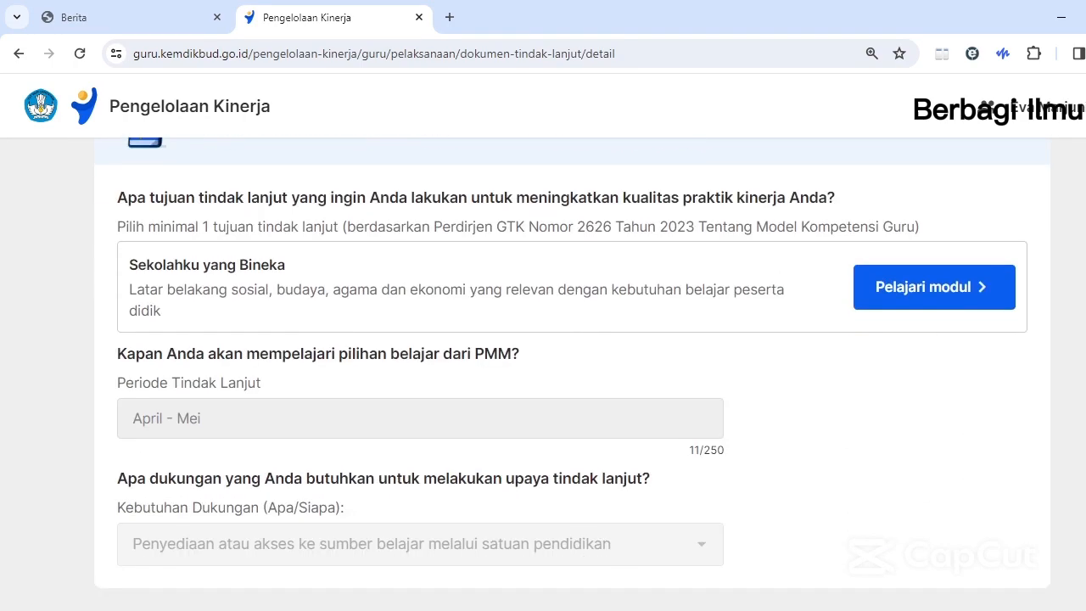
Open the module "Sekolahku yang Bineka" from the document's optional PMM learning section
{"action": "scroll", "coordinate": [466, 334], "scroll_direction": "up", "scroll_amount": 2}
{"action": "left_click_drag", "start_coordinate": [196, 289], "coordinate": [702, 299]}
{"action": "left_click_drag", "start_coordinate": [132, 435], "coordinate": [303, 440]}
{"action": "left_click", "coordinate": [972, 471]}
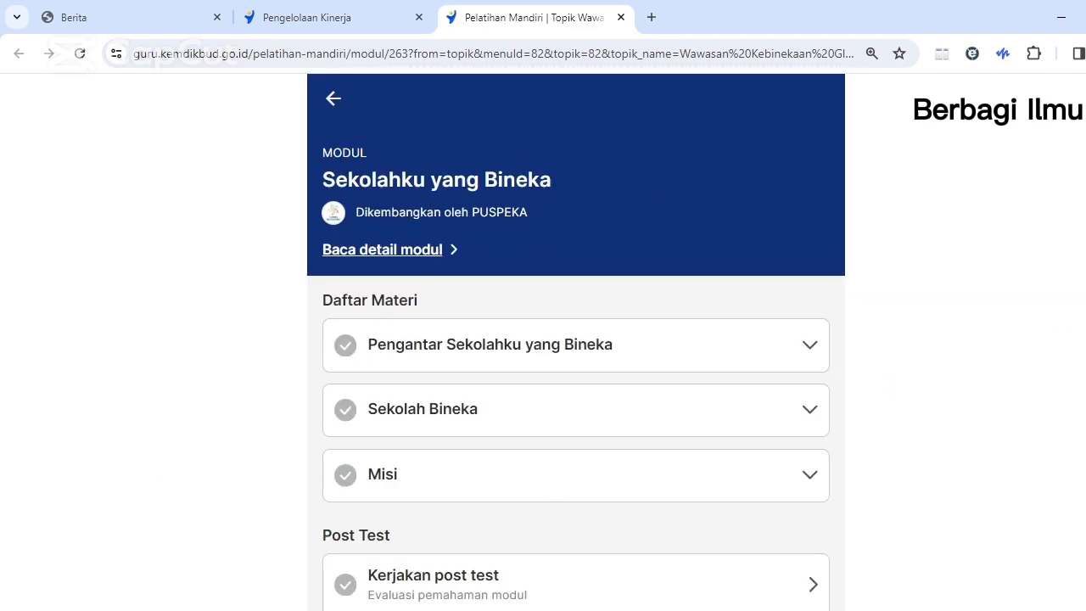
Examine the activities under Pengantar Sekolahku yang Bineka, Sekolah Bineka and Misi, as well as the module's post test
{"action": "scroll", "coordinate": [576, 382], "scroll_direction": "down", "scroll_amount": 1}
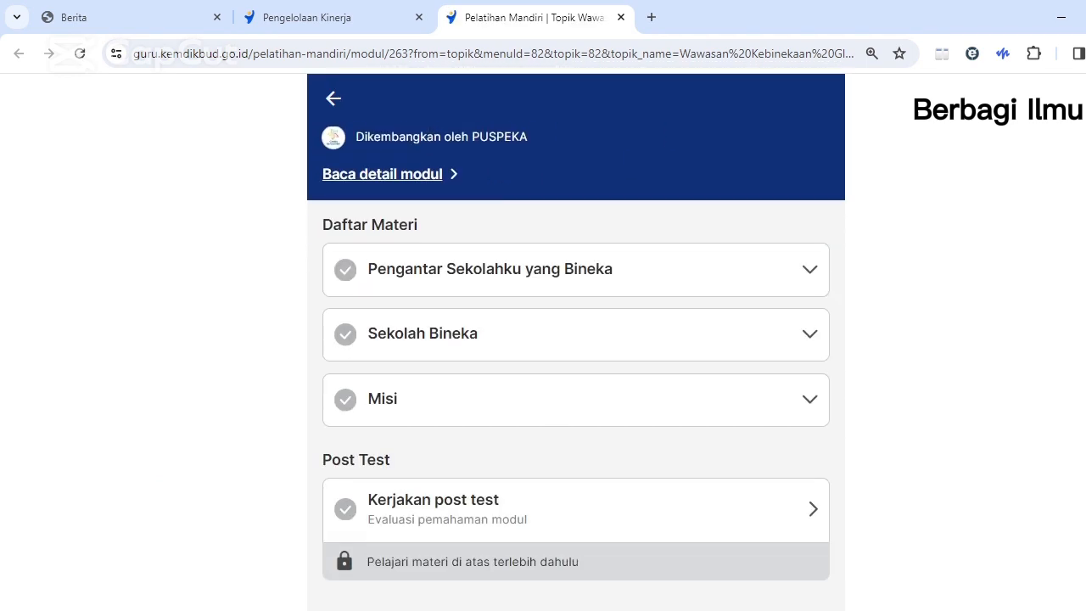
{"action": "scroll", "coordinate": [576, 368], "scroll_direction": "up", "scroll_amount": 1}
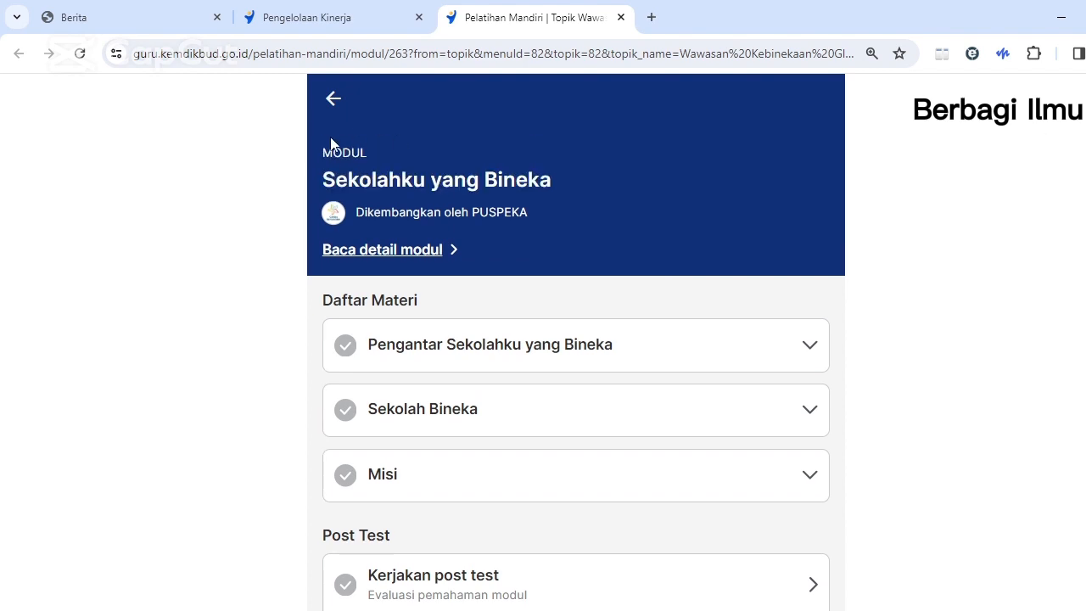
{"action": "left_click", "coordinate": [811, 345]}
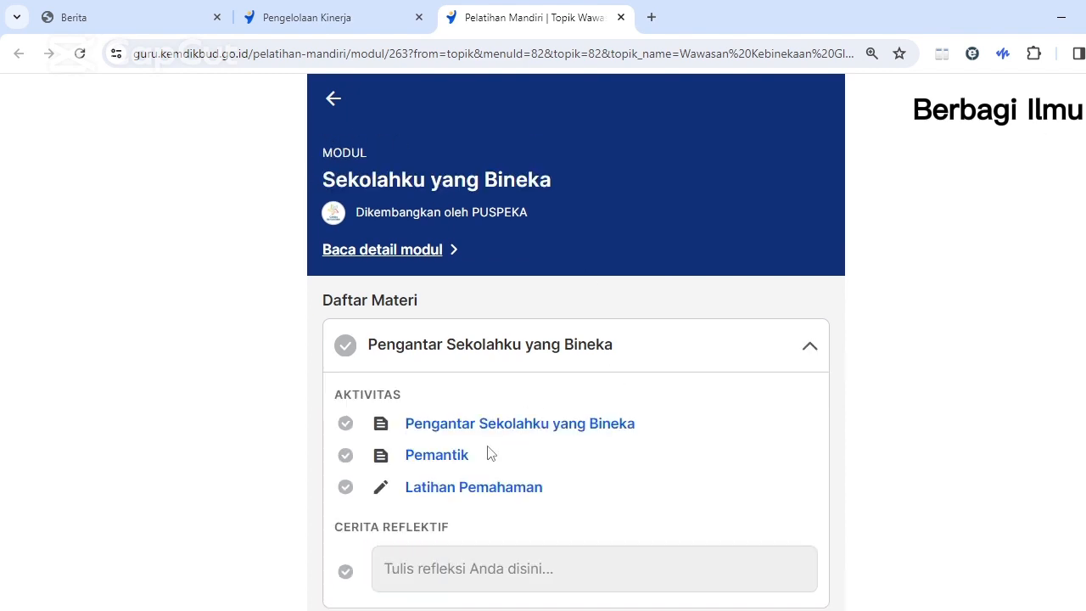
{"action": "left_click", "coordinate": [816, 350]}
{"action": "left_click", "coordinate": [810, 412]}
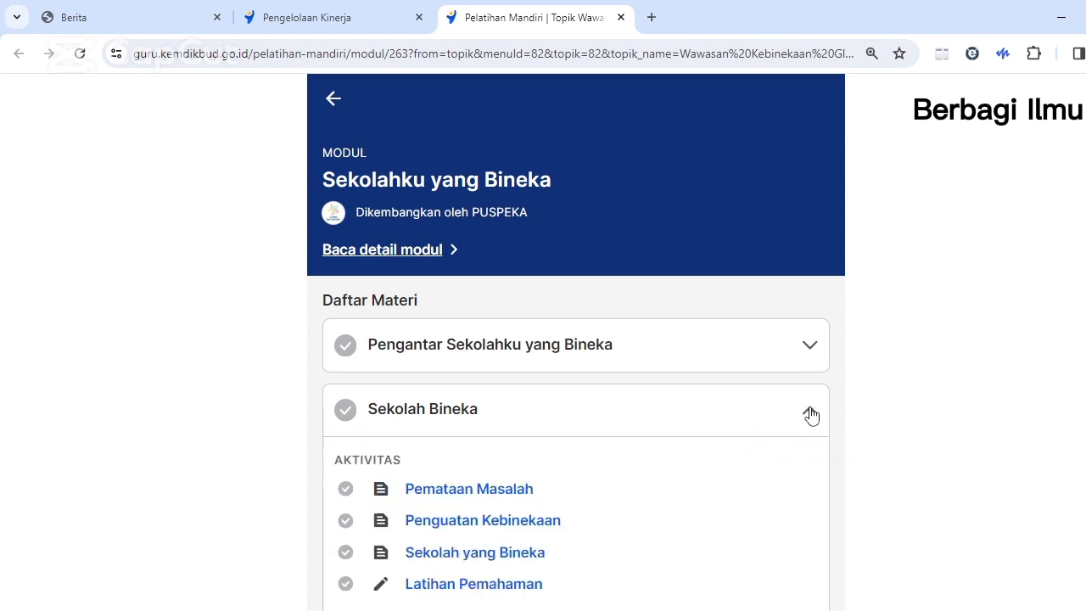
{"action": "left_click", "coordinate": [809, 415]}
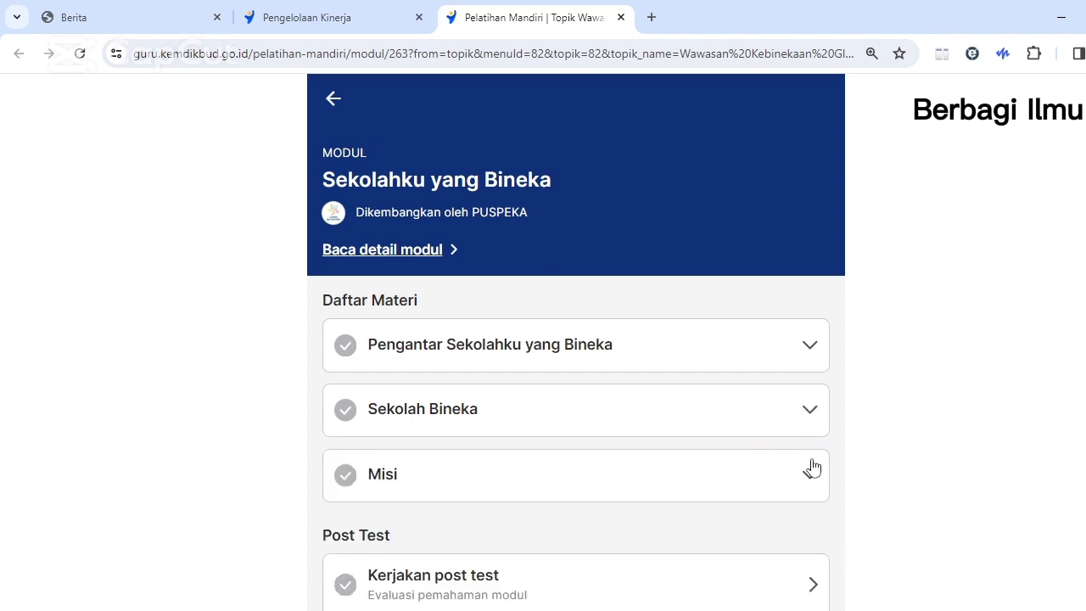
{"action": "left_click", "coordinate": [812, 478]}
{"action": "left_click", "coordinate": [814, 487]}
{"action": "scroll", "coordinate": [576, 339], "scroll_direction": "down", "scroll_amount": 1}
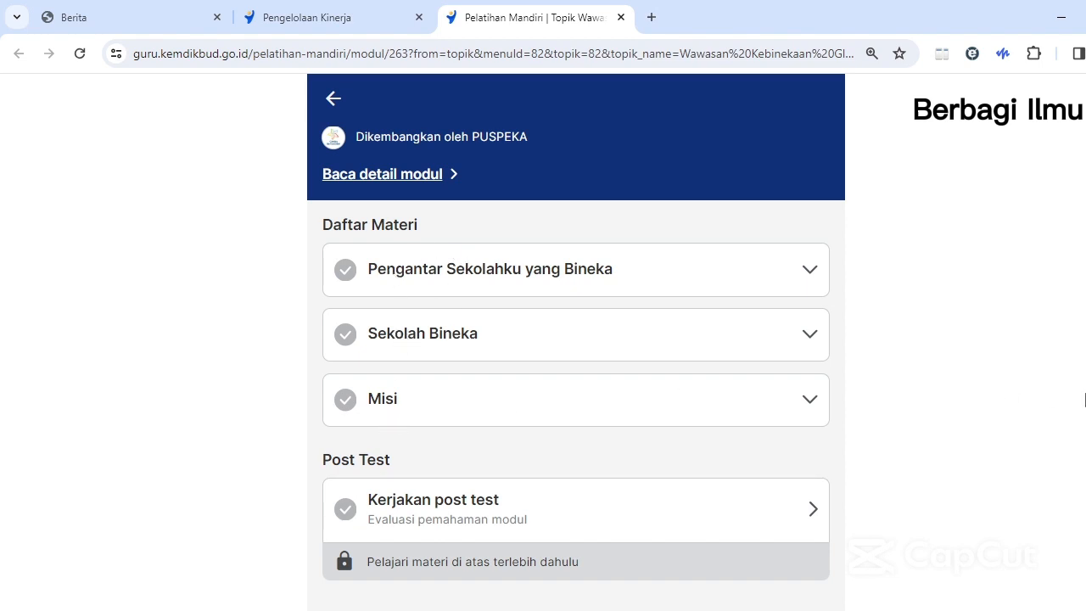
{"action": "scroll", "coordinate": [576, 339], "scroll_direction": "up", "scroll_amount": 1}
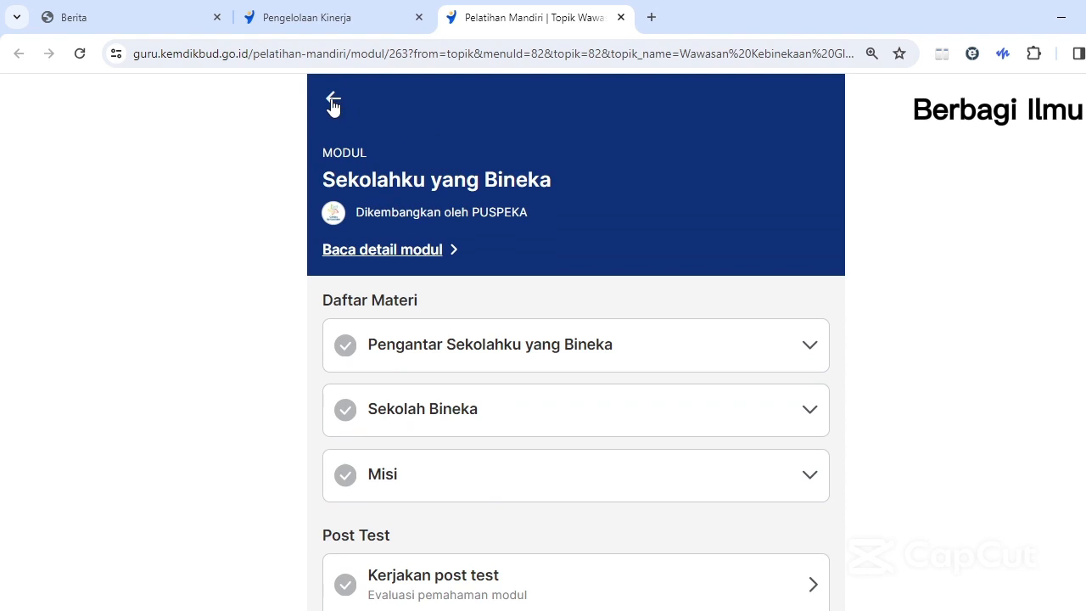
Close the module page and return from the Dokumen Tindak Lanjut to the Pelaksanaan Observasi overview
{"action": "left_click", "coordinate": [328, 15]}
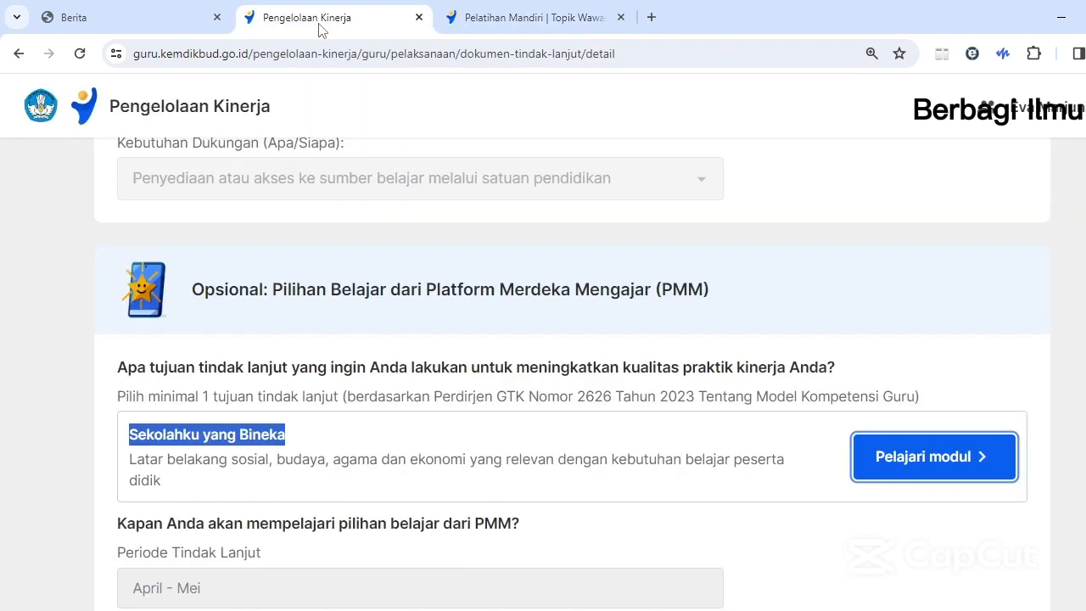
{"action": "left_click", "coordinate": [620, 17]}
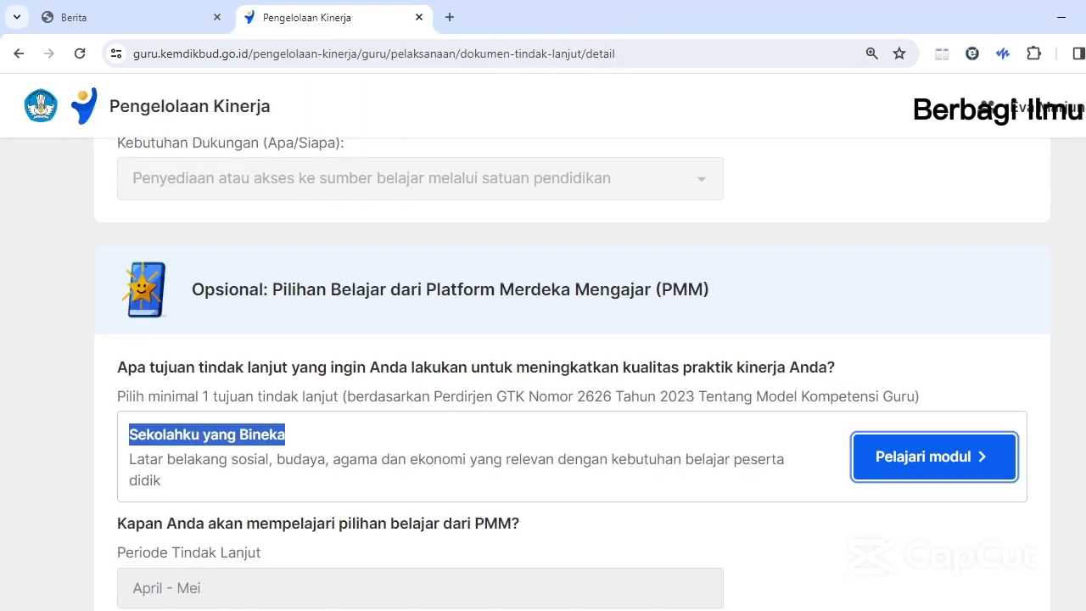
{"action": "scroll", "coordinate": [572, 374], "scroll_direction": "down", "scroll_amount": 2}
{"action": "scroll", "coordinate": [572, 373], "scroll_direction": "up", "scroll_amount": 16}
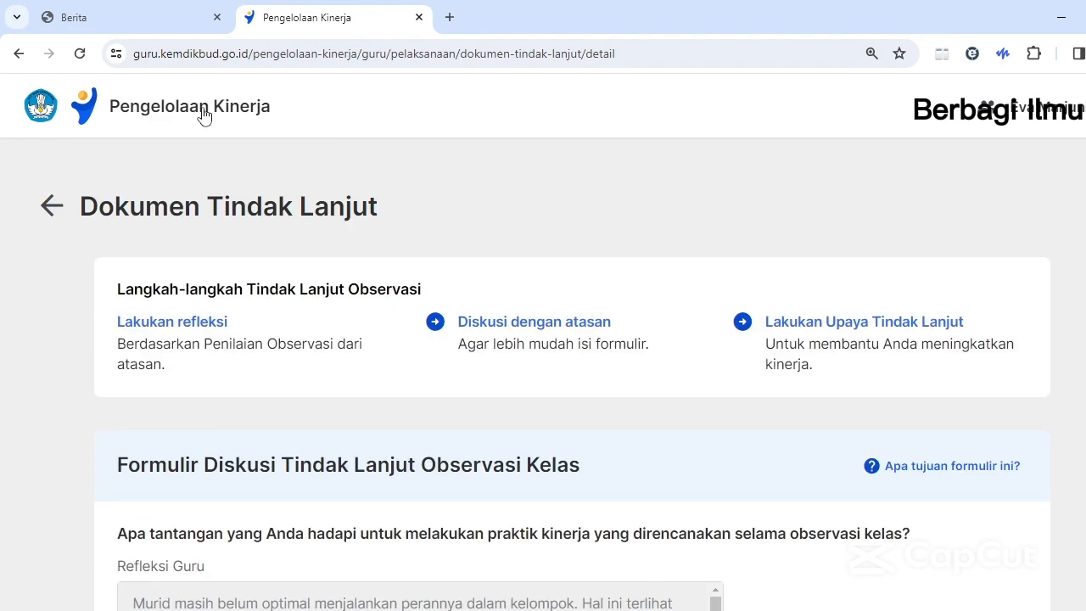
{"action": "left_click", "coordinate": [51, 206]}
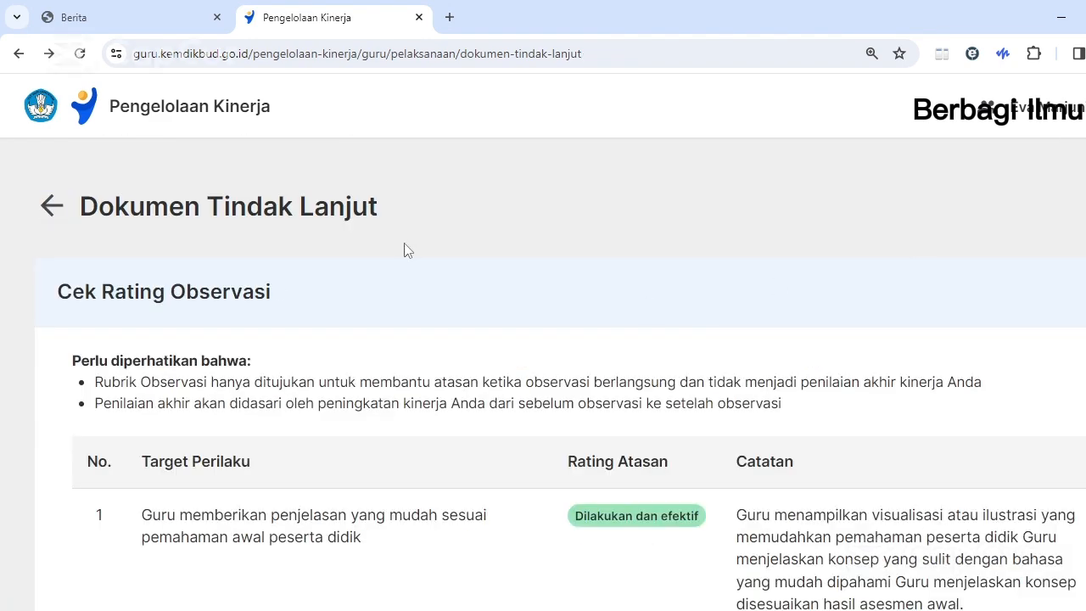
{"action": "left_click", "coordinate": [51, 207]}
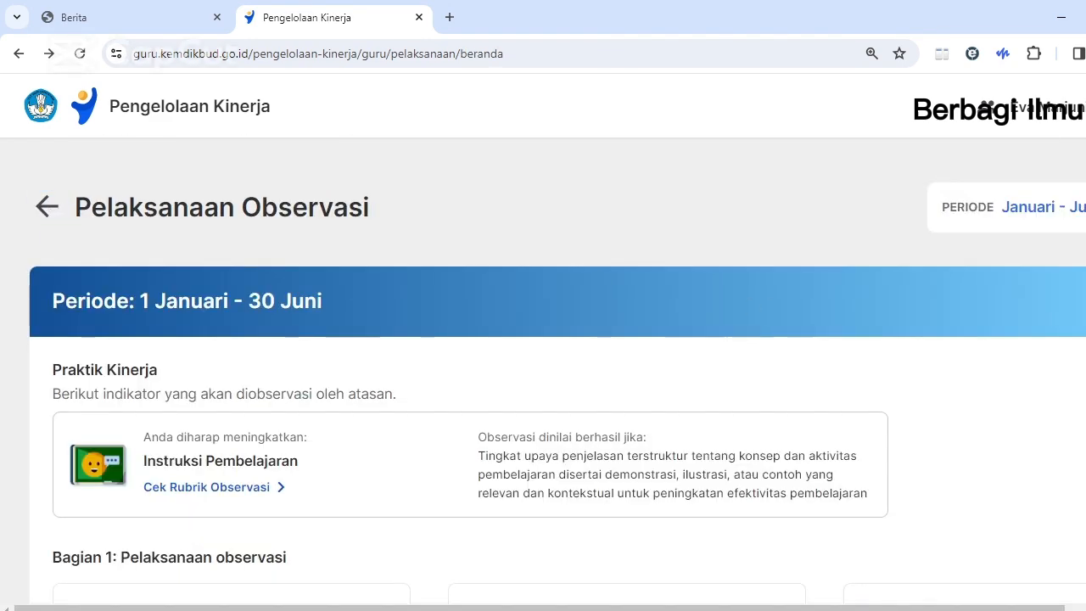
{"action": "left_click", "coordinate": [47, 207]}
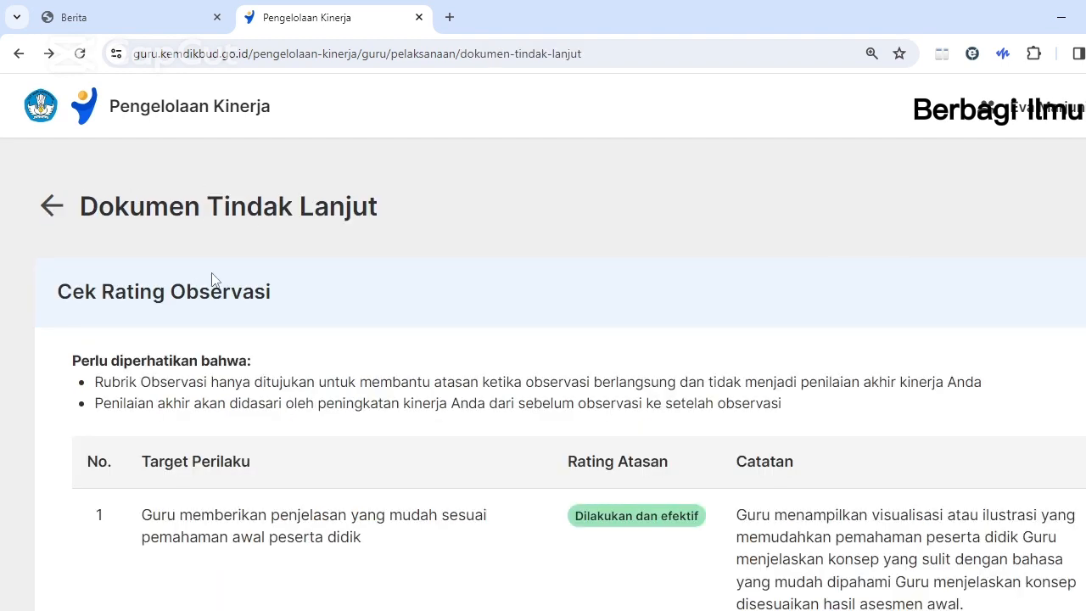
{"action": "left_click", "coordinate": [51, 205]}
Review the observation stages in Bagian 1 and the follow-up stages in Bagian 2
{"action": "scroll", "coordinate": [543, 373], "scroll_direction": "down", "scroll_amount": 4}
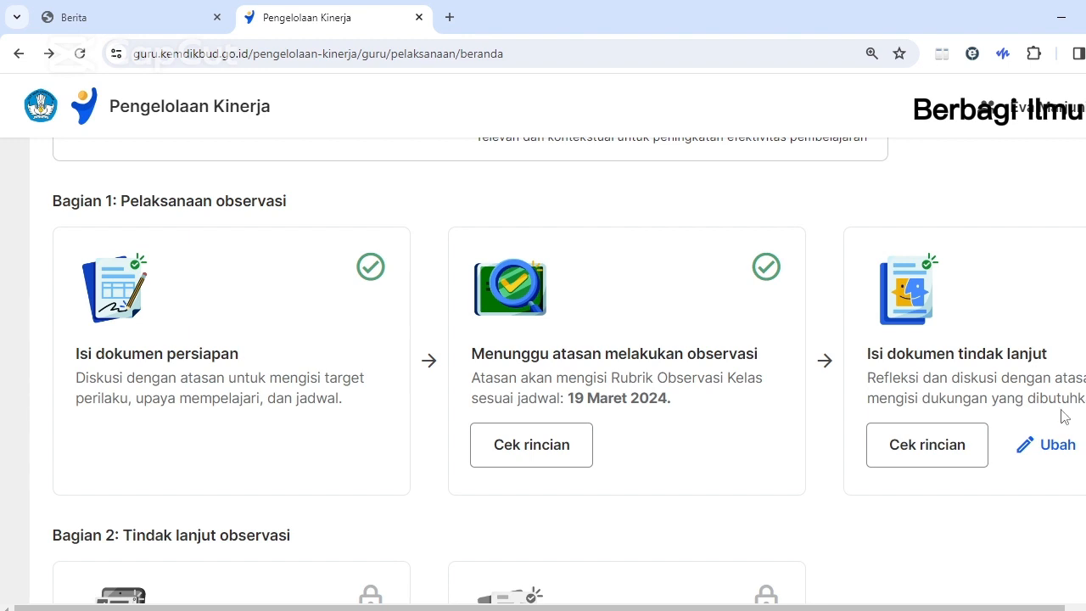
{"action": "scroll", "coordinate": [543, 373], "scroll_direction": "down", "scroll_amount": 2}
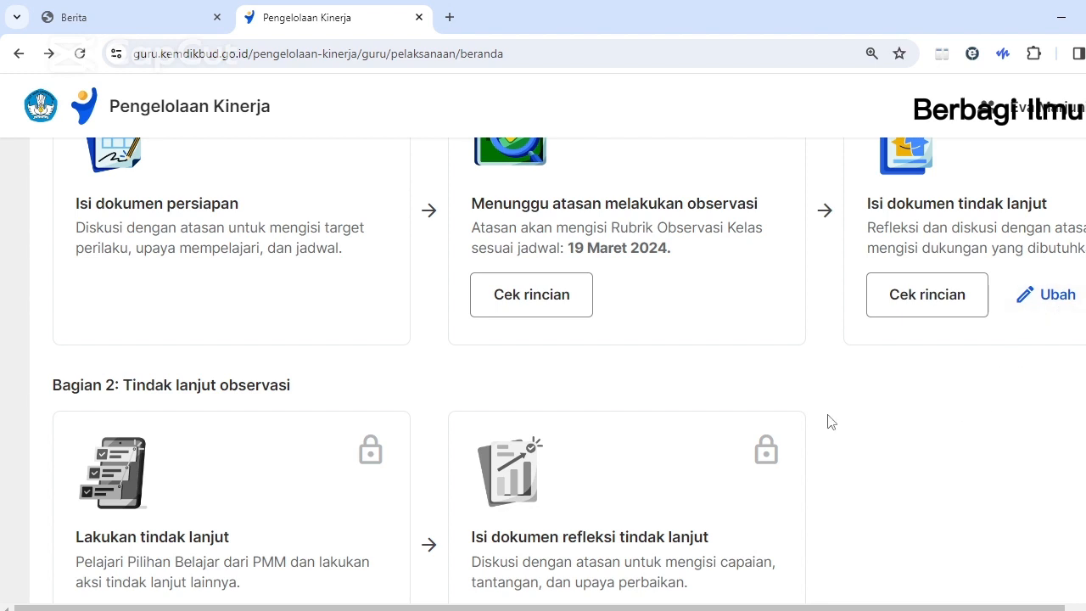
{"action": "scroll", "coordinate": [543, 374], "scroll_direction": "down", "scroll_amount": 1}
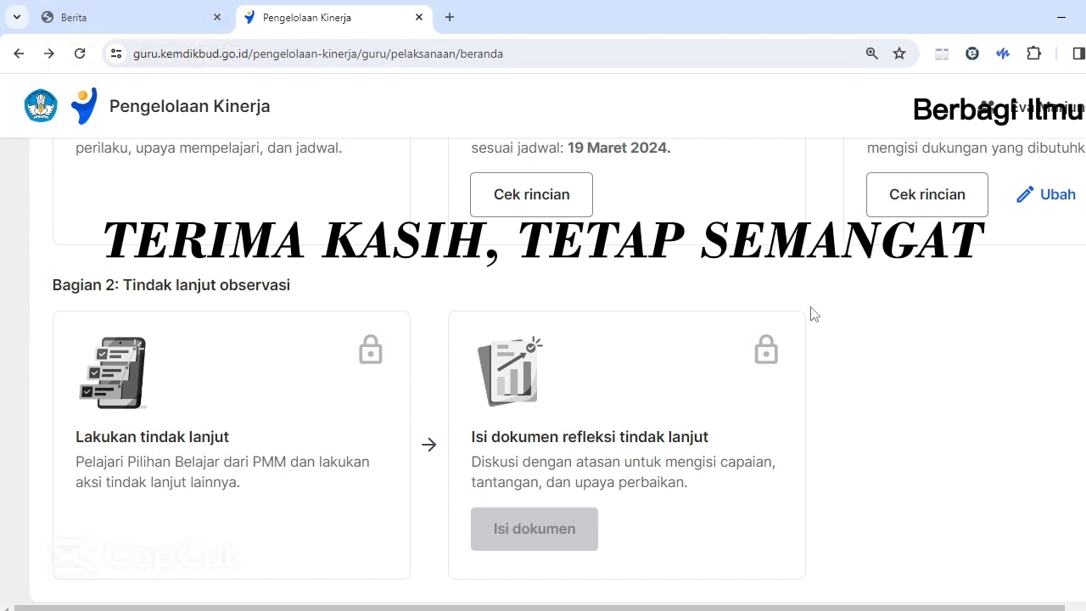
{"action": "scroll", "coordinate": [1053, 341], "scroll_direction": "up", "scroll_amount": 5}
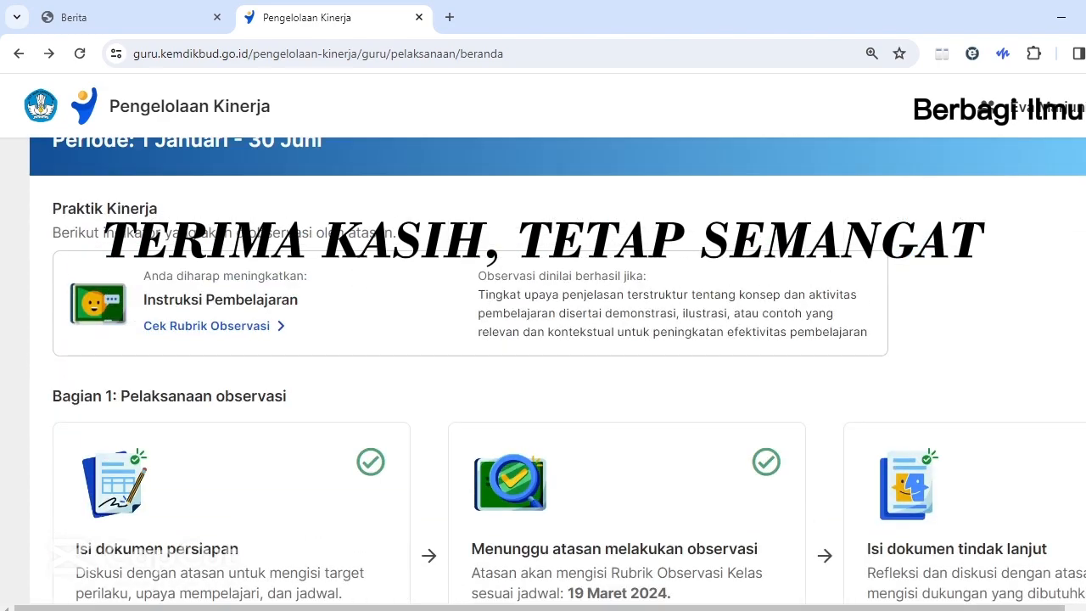
{"action": "scroll", "coordinate": [1053, 342], "scroll_direction": "down", "scroll_amount": 5}
{"action": "scroll", "coordinate": [1053, 342], "scroll_direction": "up", "scroll_amount": 2}
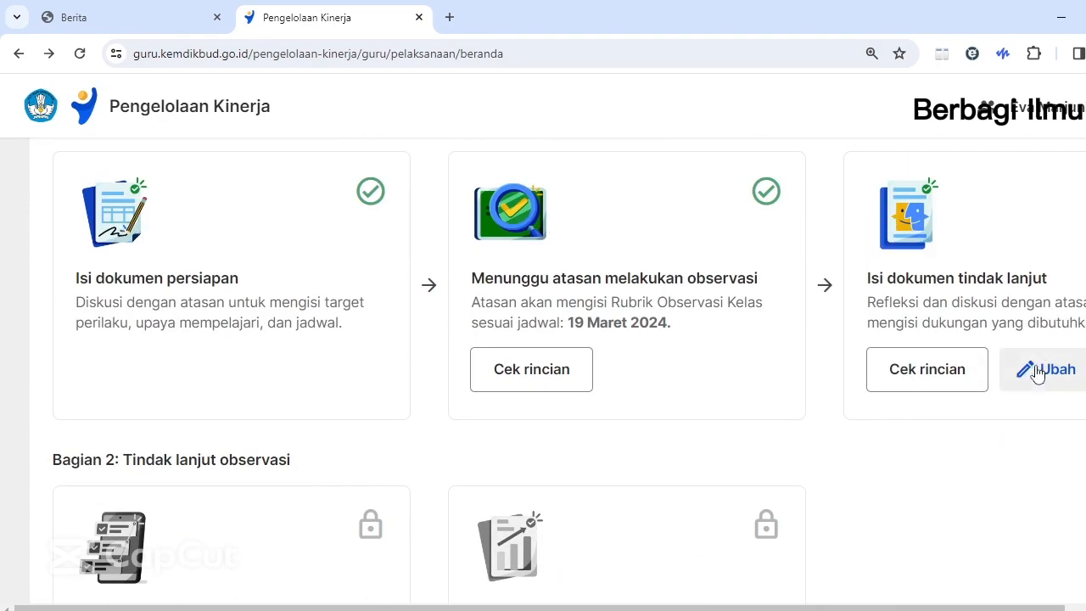